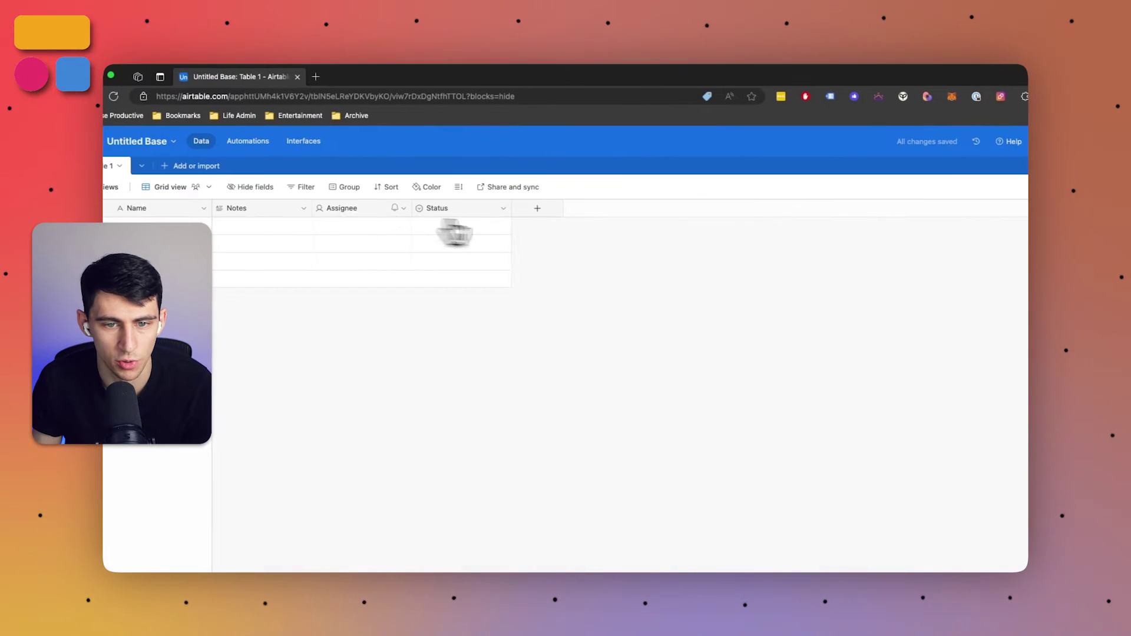
# Start a new Formula field on Table 1 and enlarge its still-empty formula box
pyautogui.click(532, 211)
pyautogui.click(540, 239)
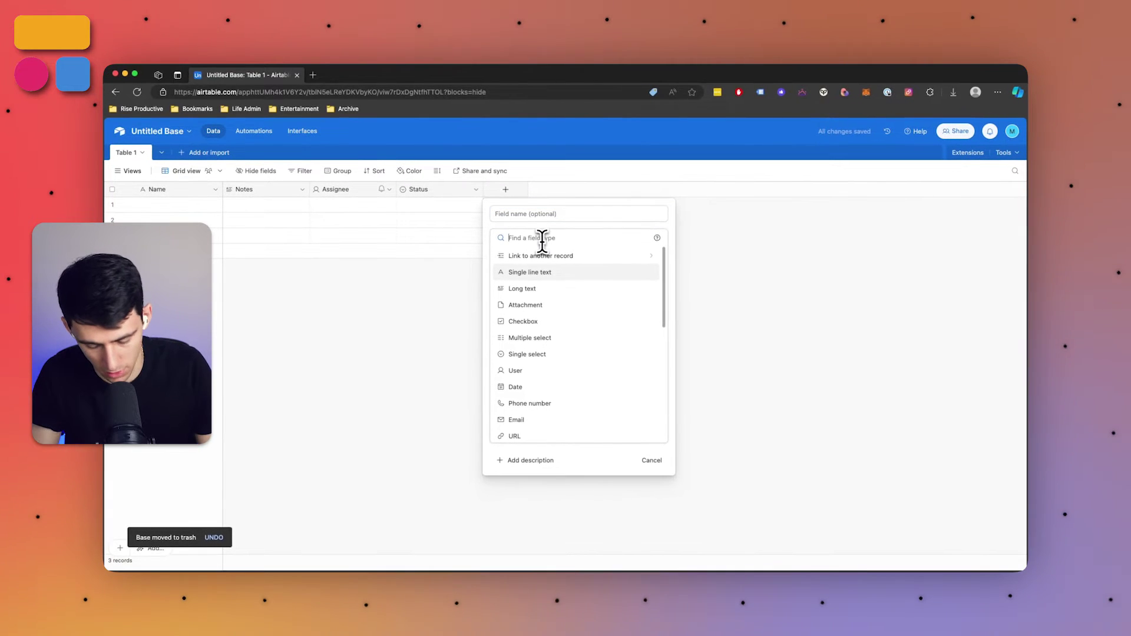
pyautogui.write('form')
pyautogui.press('Return')
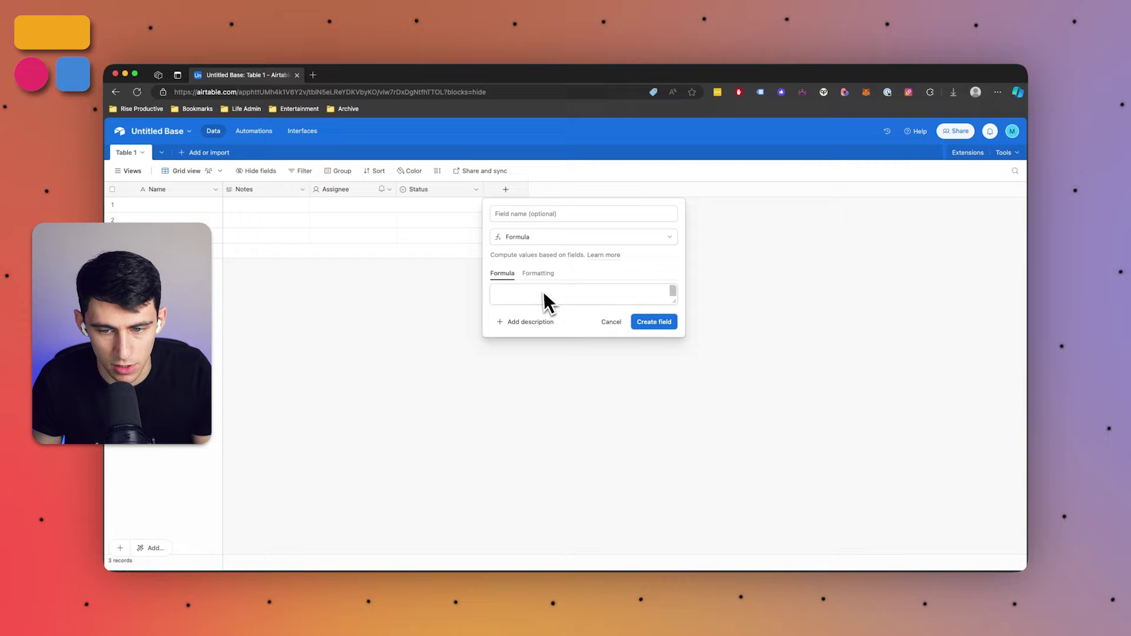
pyautogui.moveTo(676, 305); pyautogui.dragTo(867, 450)
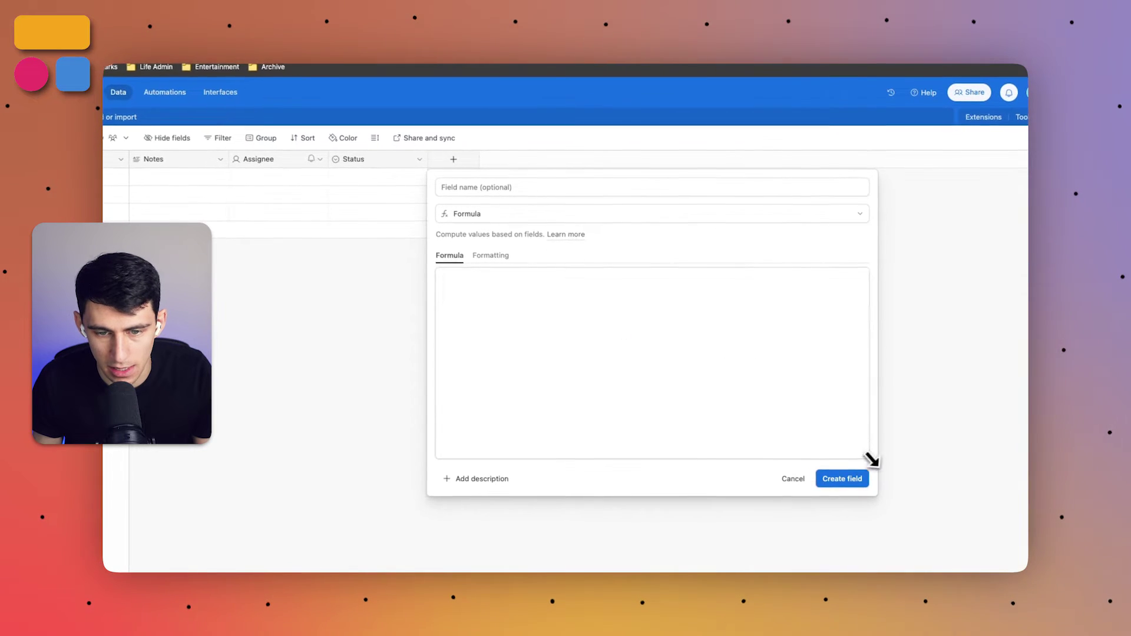
pyautogui.click(600, 304)
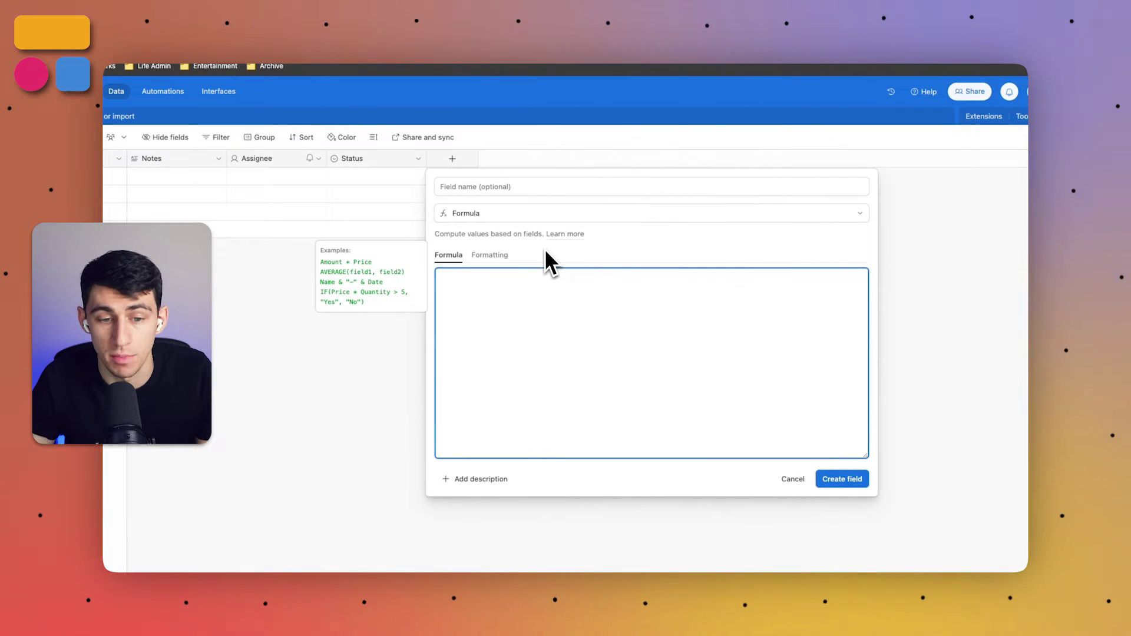
pyautogui.click(492, 186)
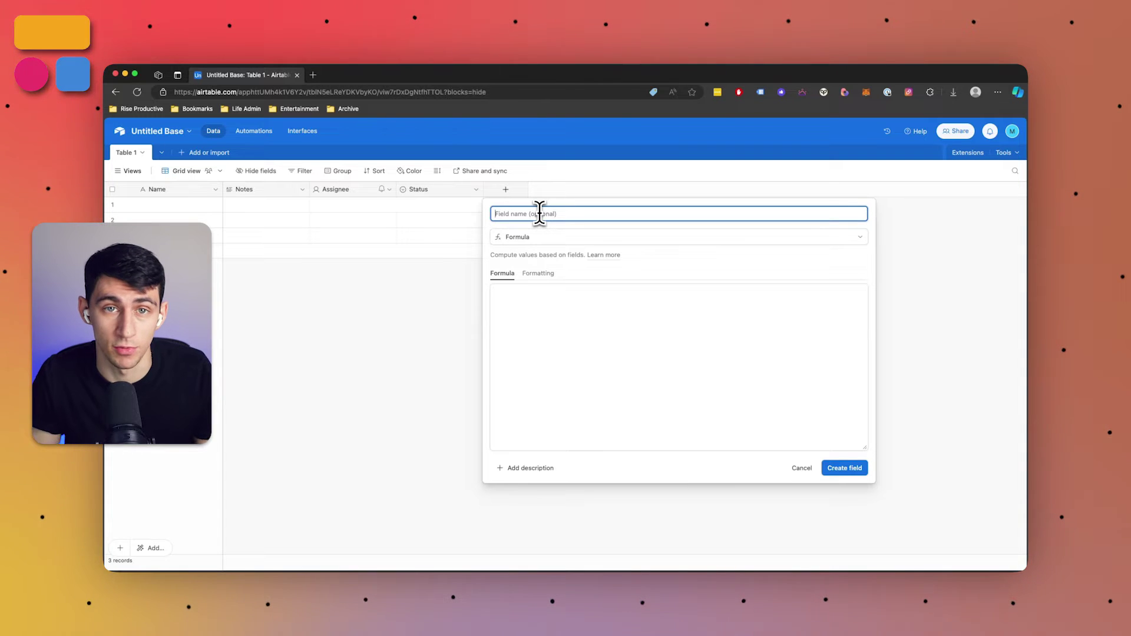
# Create the formula field 'Left' with the formula LEFT(Notes, 3)
pyautogui.write('Let')
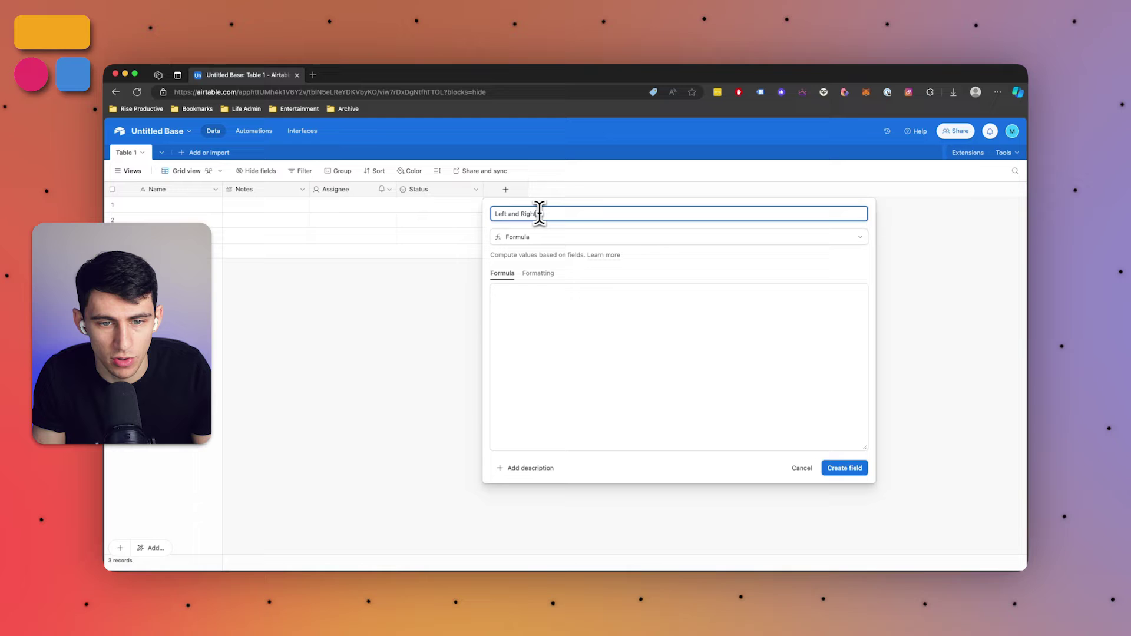
pyautogui.press('Tab')
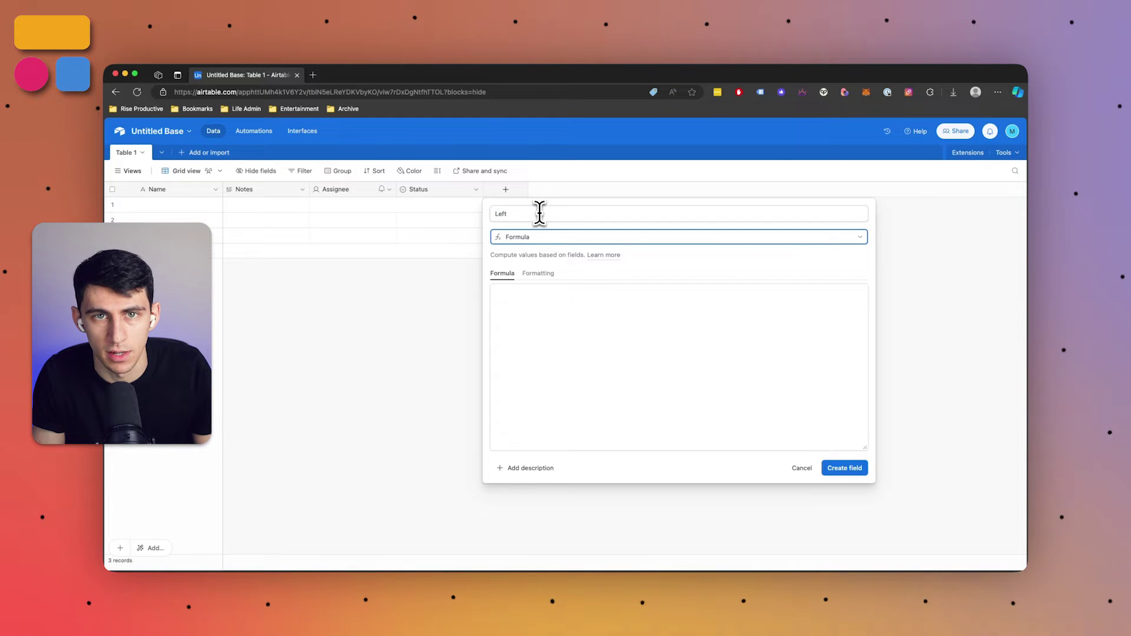
pyautogui.press('Tab')
pyautogui.press('Tab')
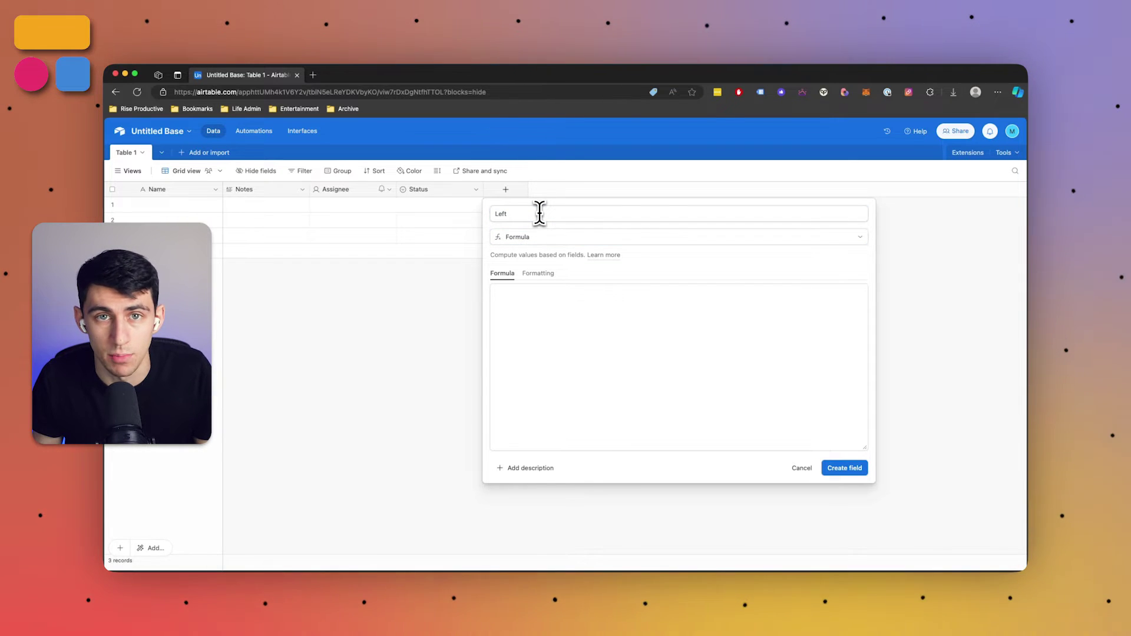
pyautogui.click(586, 286)
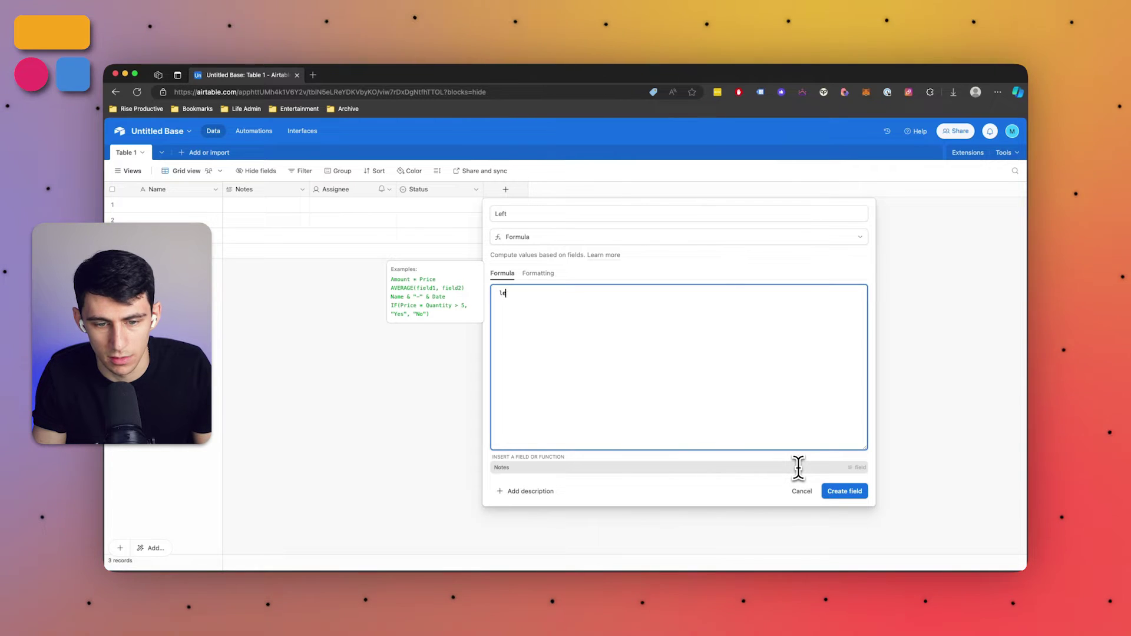
pyautogui.write('ft(notes,')
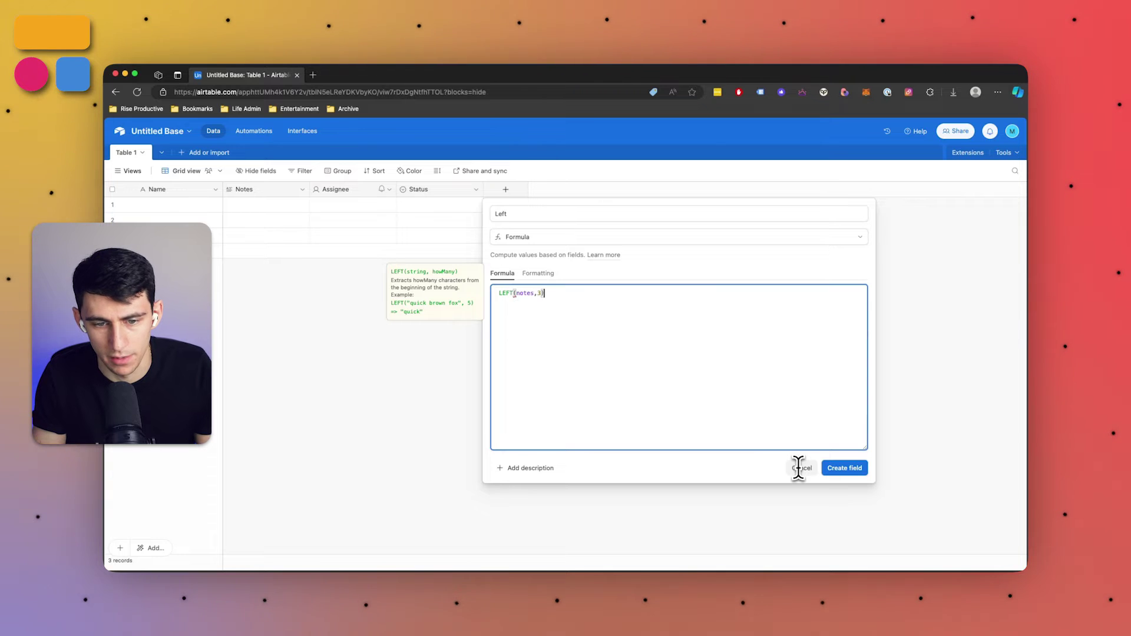
pyautogui.write('3)')
pyautogui.click(835, 469)
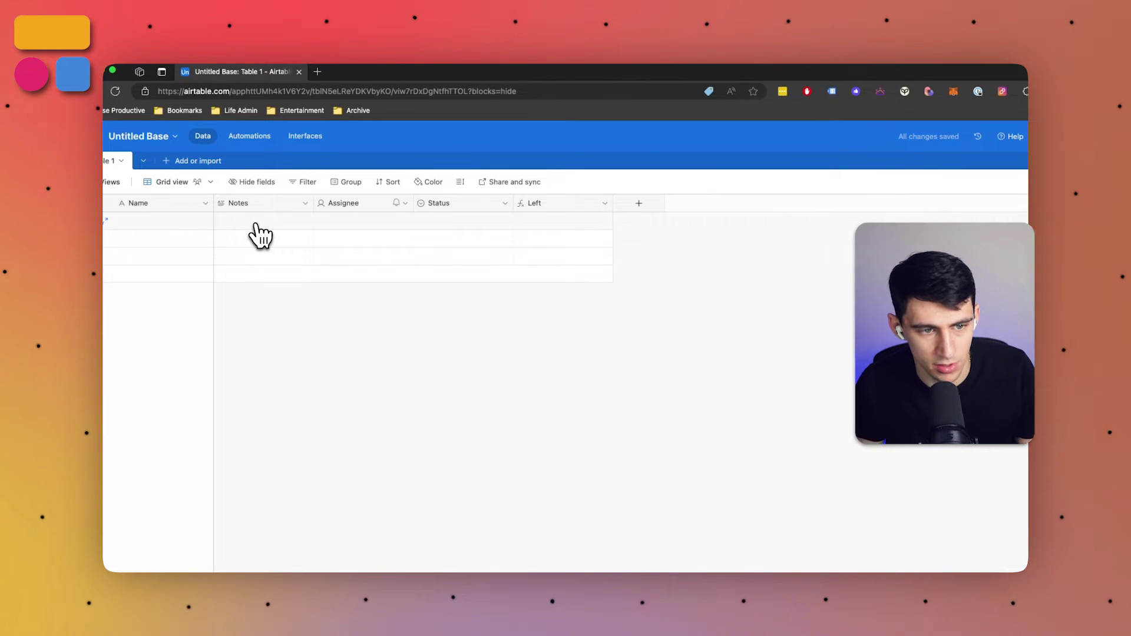
# Rename the Notes field to 'Ad ID'
pyautogui.click(305, 203)
pyautogui.click(294, 228)
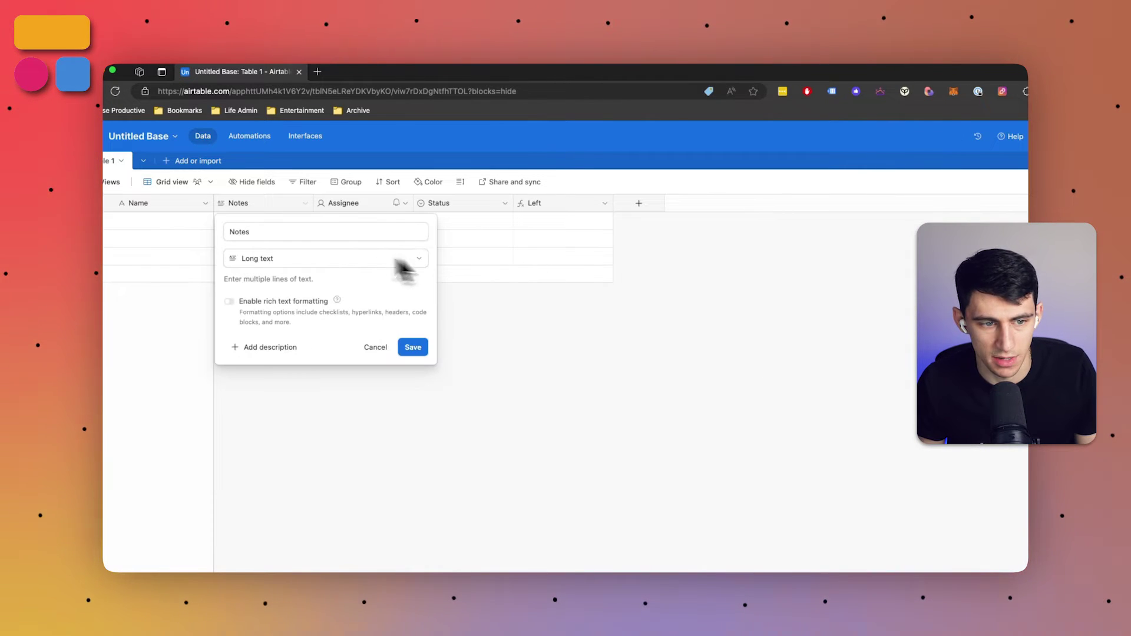
pyautogui.doubleClick(306, 232)
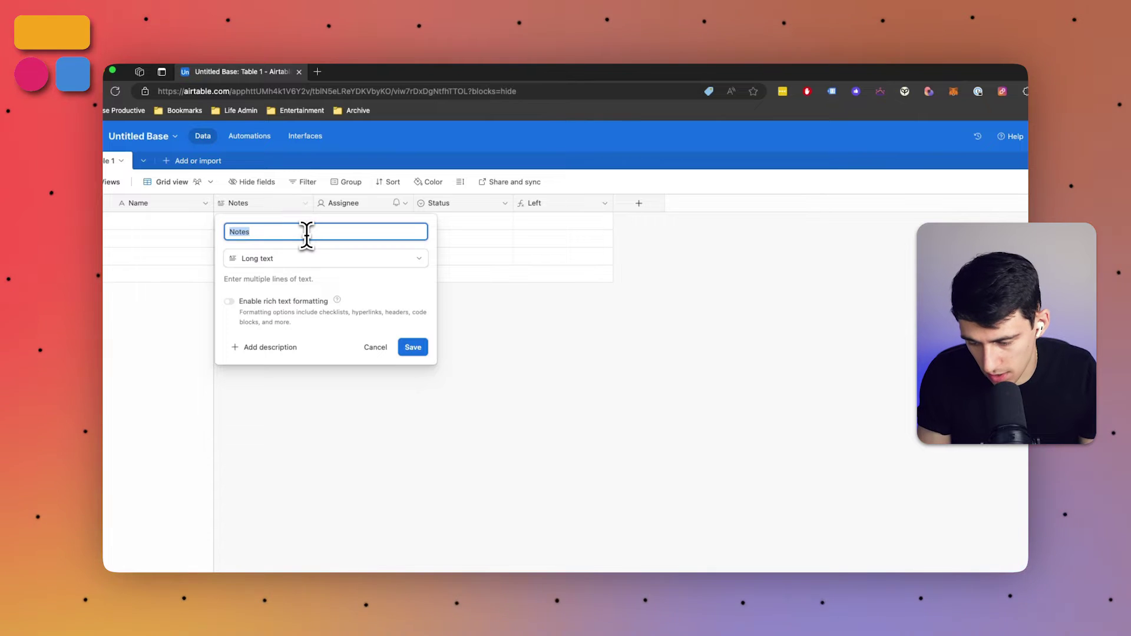
pyautogui.write('Ad ID')
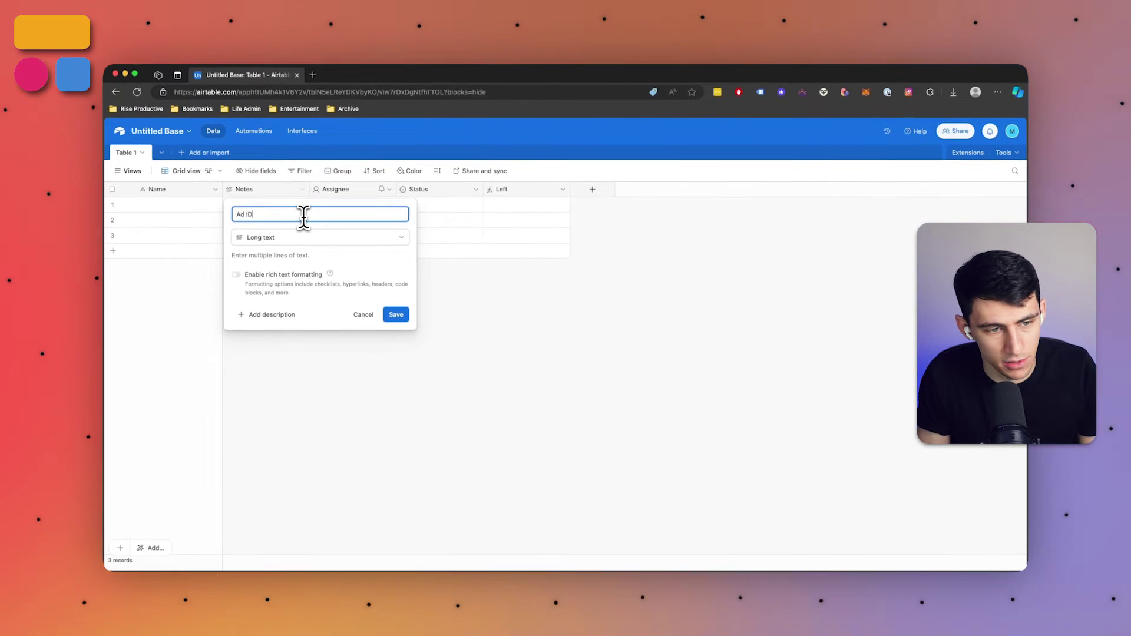
pyautogui.press('Return')
# Enter 554-343 as the first record's Ad ID
pyautogui.click(300, 209)
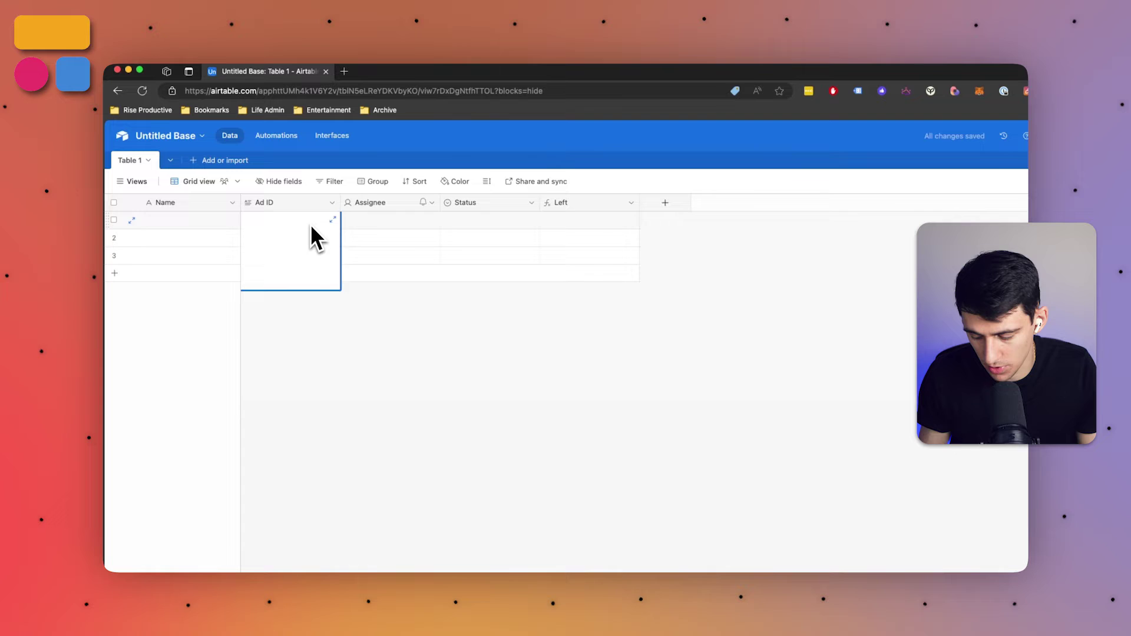
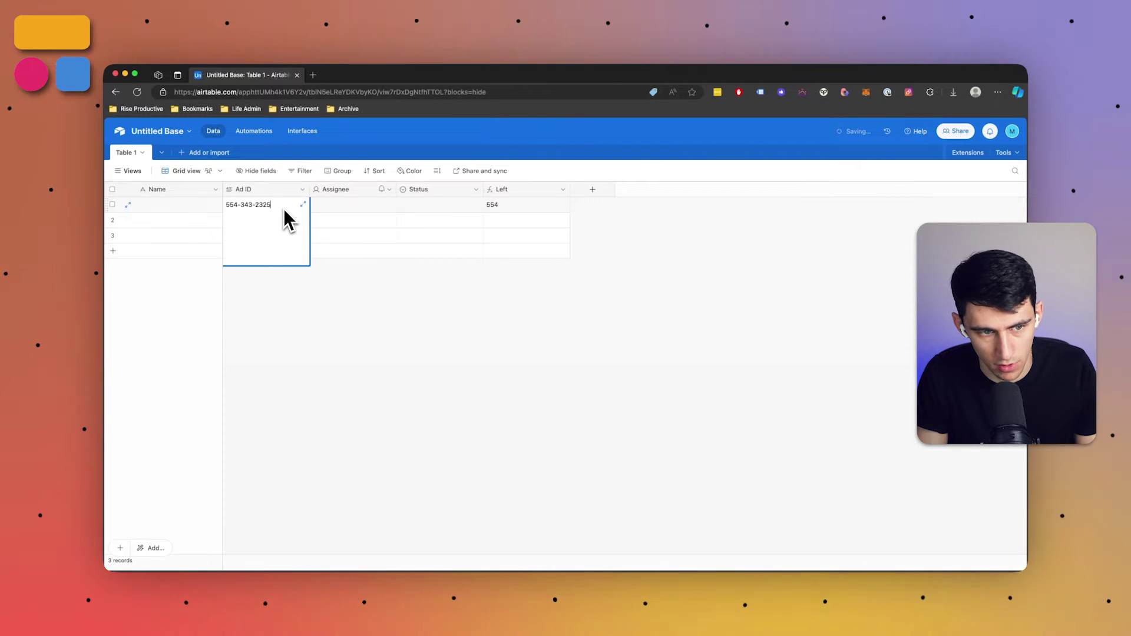
pyautogui.click(322, 292)
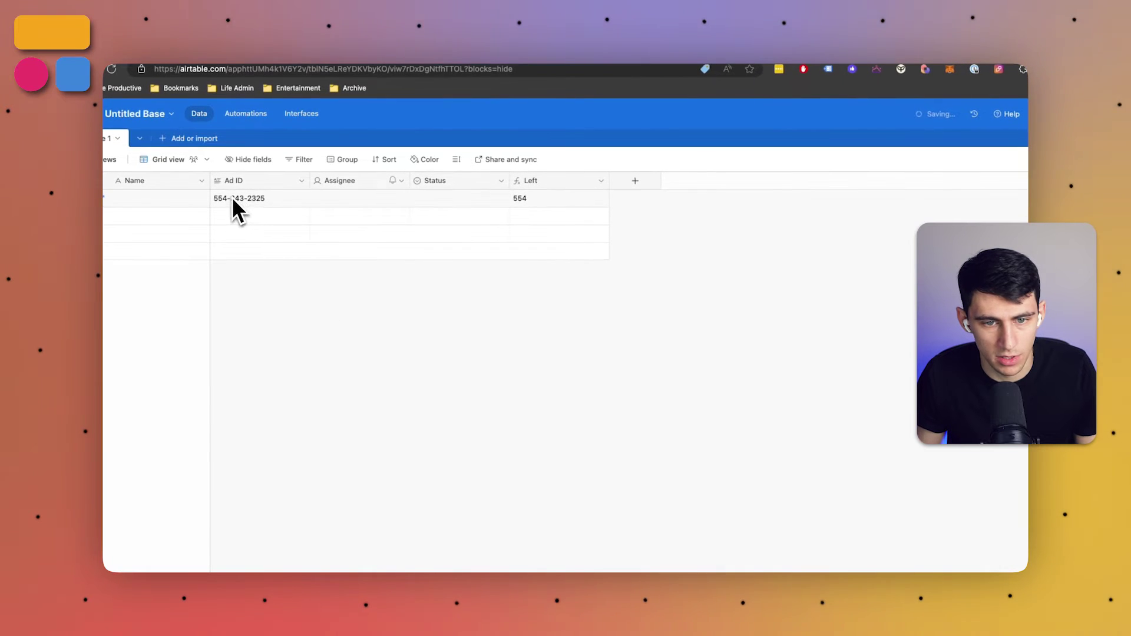
pyautogui.click(601, 181)
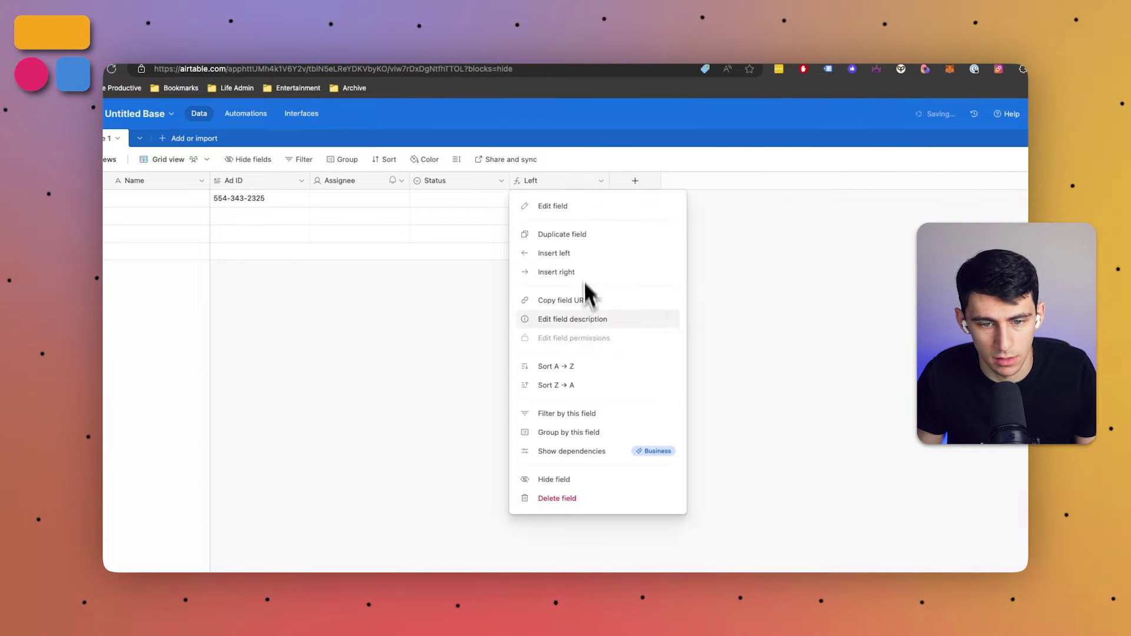
# Duplicate the Left field and start replacing the copy's formula with RIGHT on Ad ID
pyautogui.click(561, 239)
pyautogui.click(662, 200)
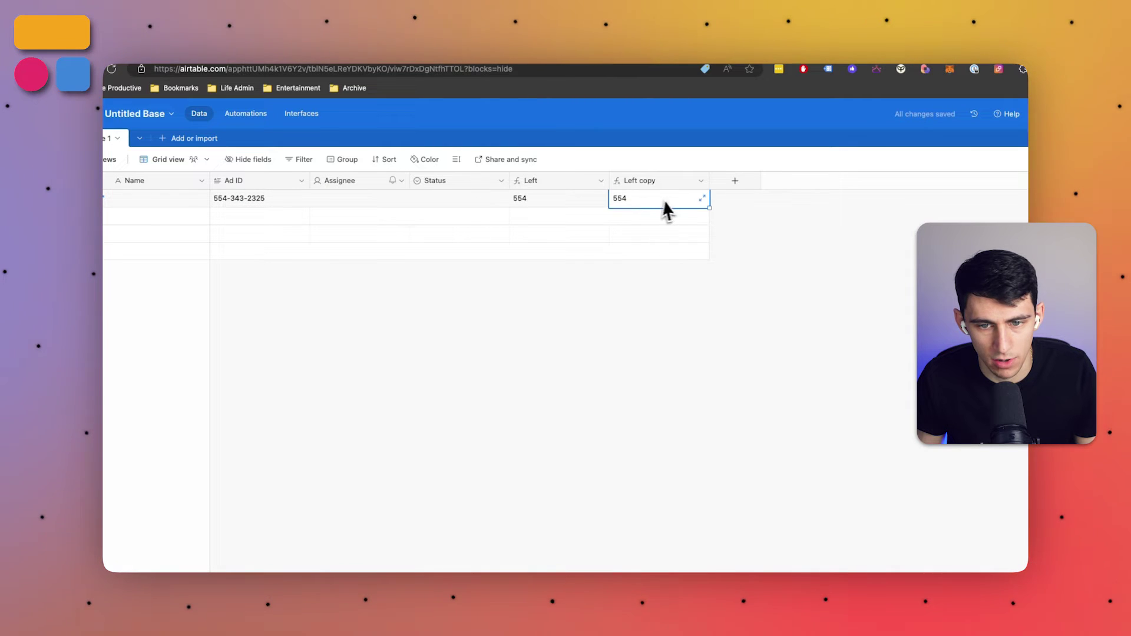
pyautogui.click(671, 202)
pyautogui.click(700, 180)
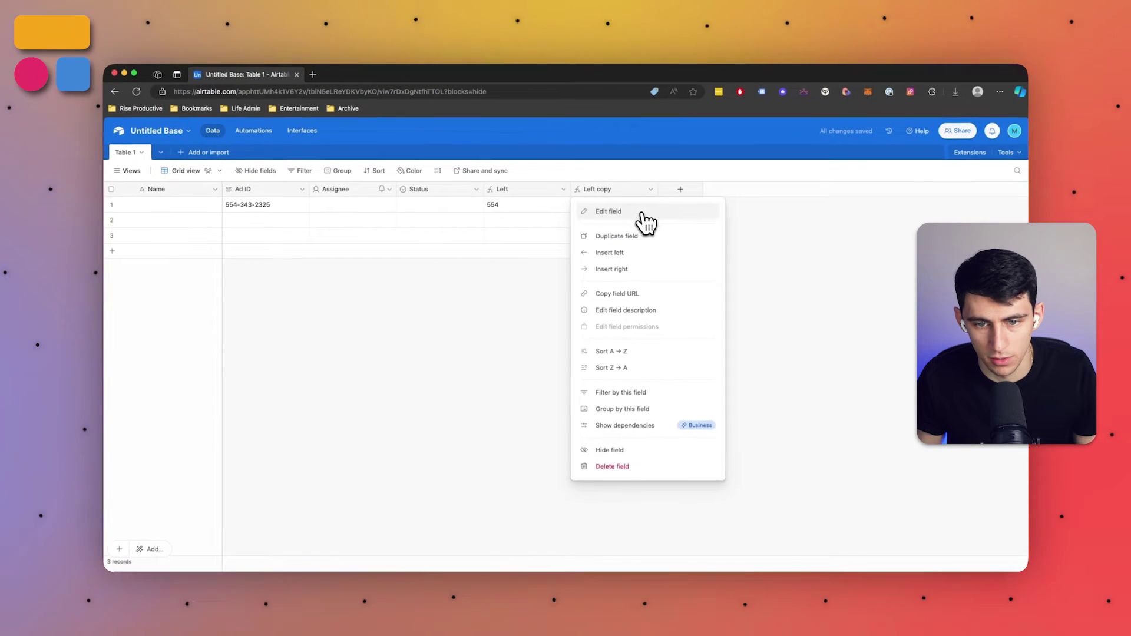
pyautogui.click(645, 218)
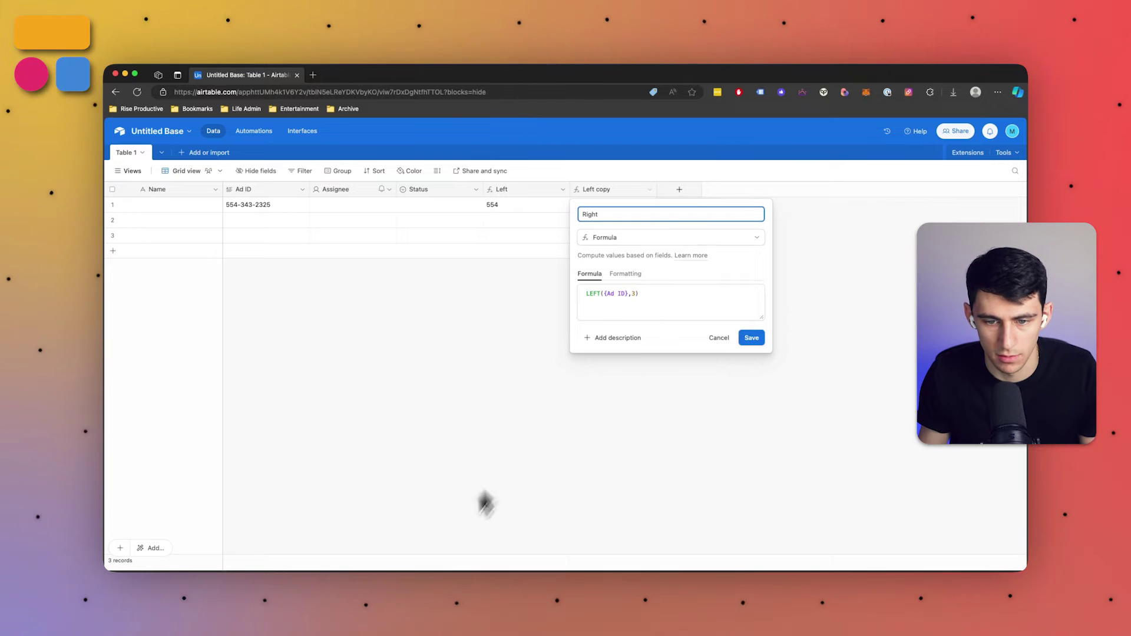
pyautogui.tripleClick(617, 291)
pyautogui.write('RIGHT(')
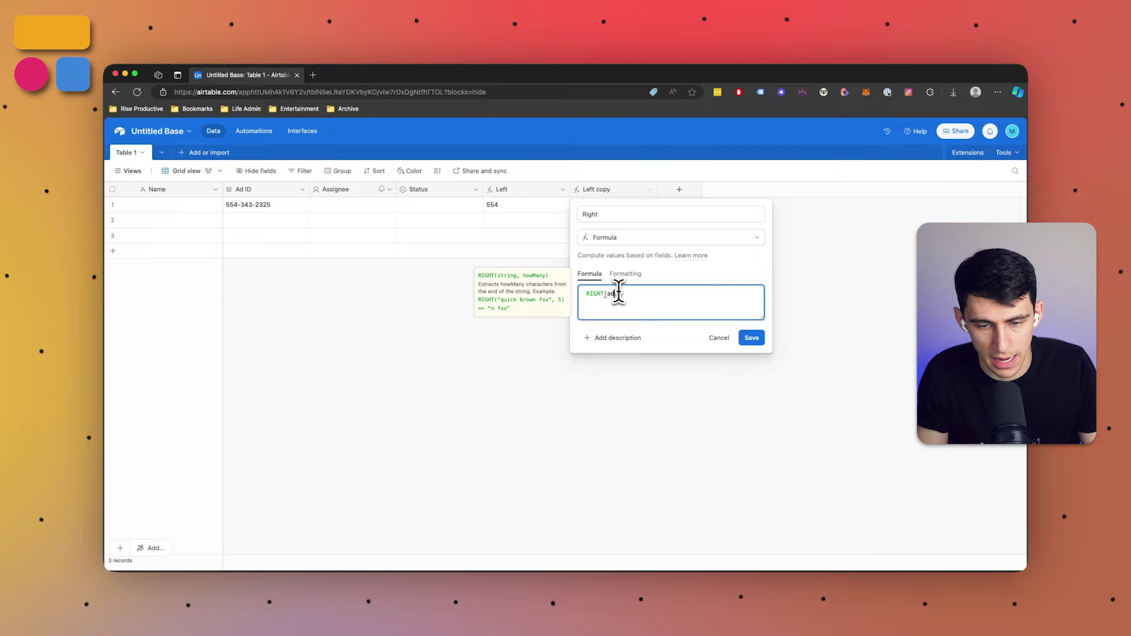
pyautogui.write('ad')
pyautogui.press('Return')
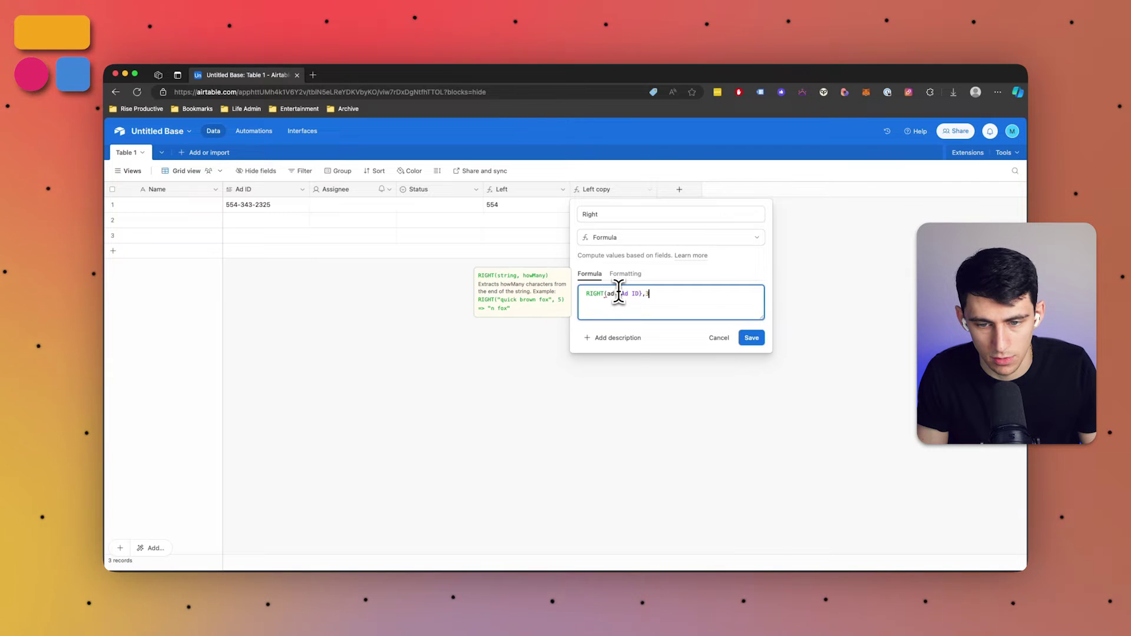
# Finish the formula as RIGHT({Ad ID},4) and save the Right field
pyautogui.write(',3)')
pyautogui.press('Return')
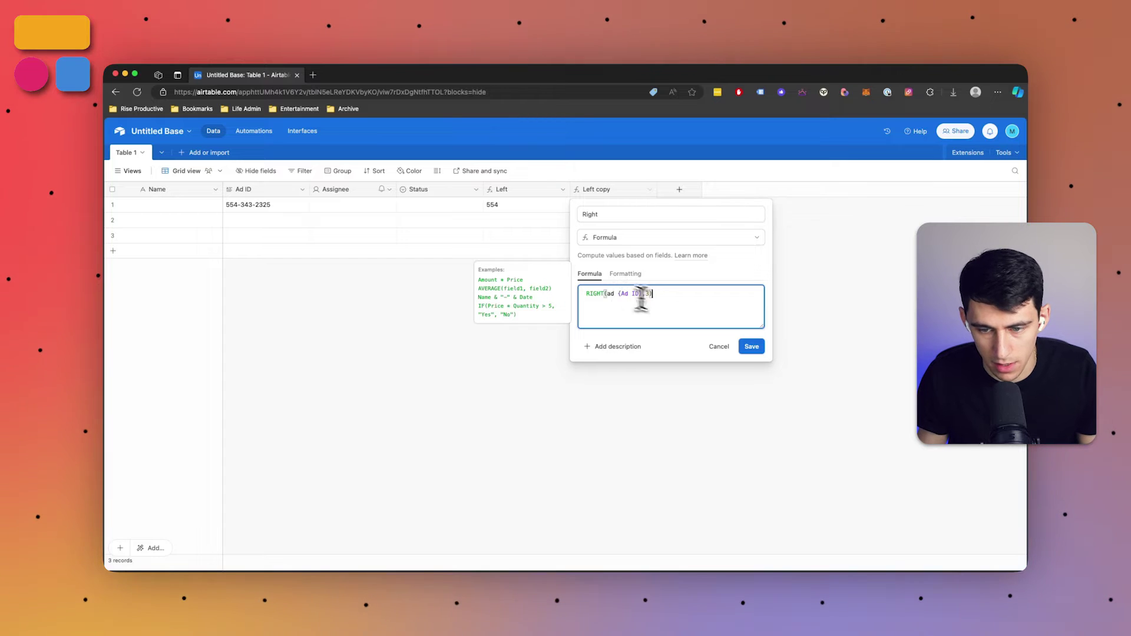
pyautogui.click(751, 346)
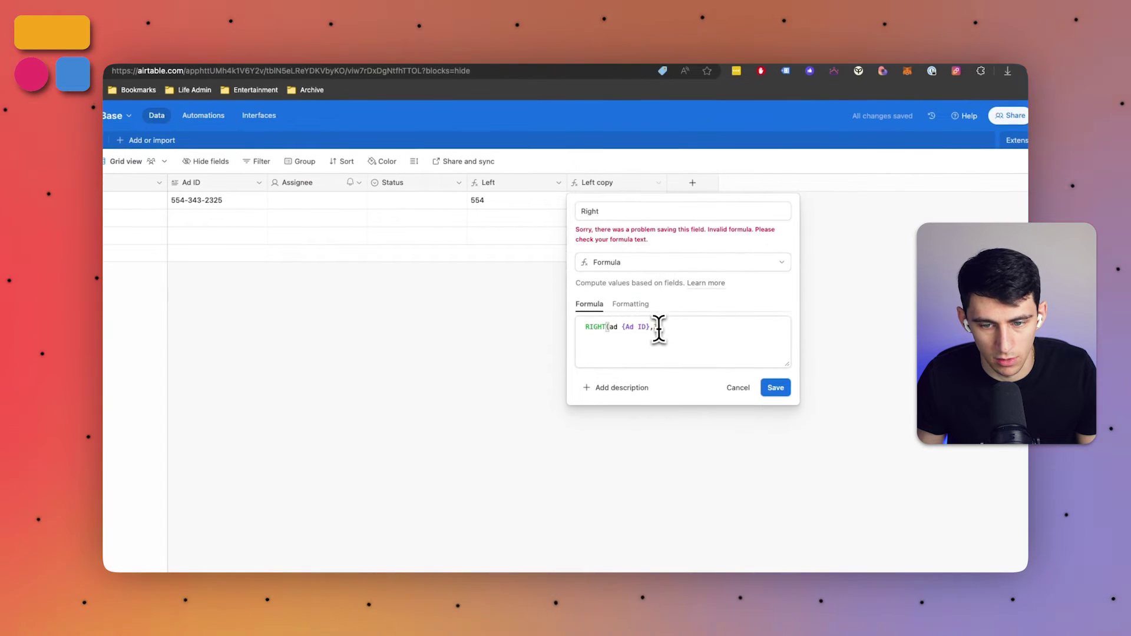
pyautogui.click(655, 325)
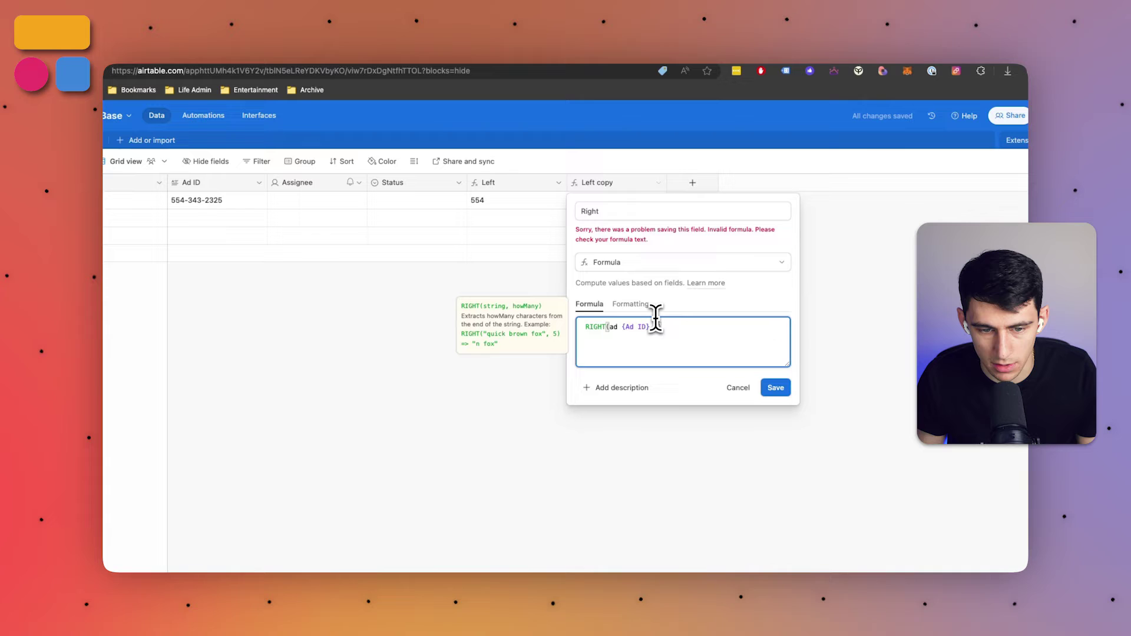
pyautogui.click(778, 389)
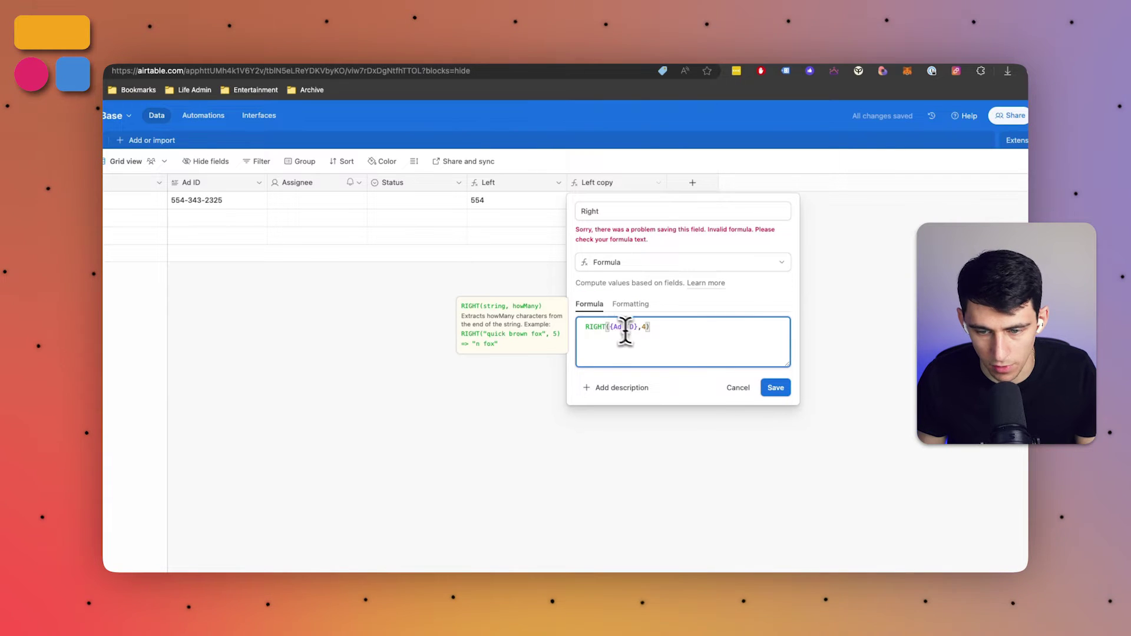
pyautogui.click(773, 391)
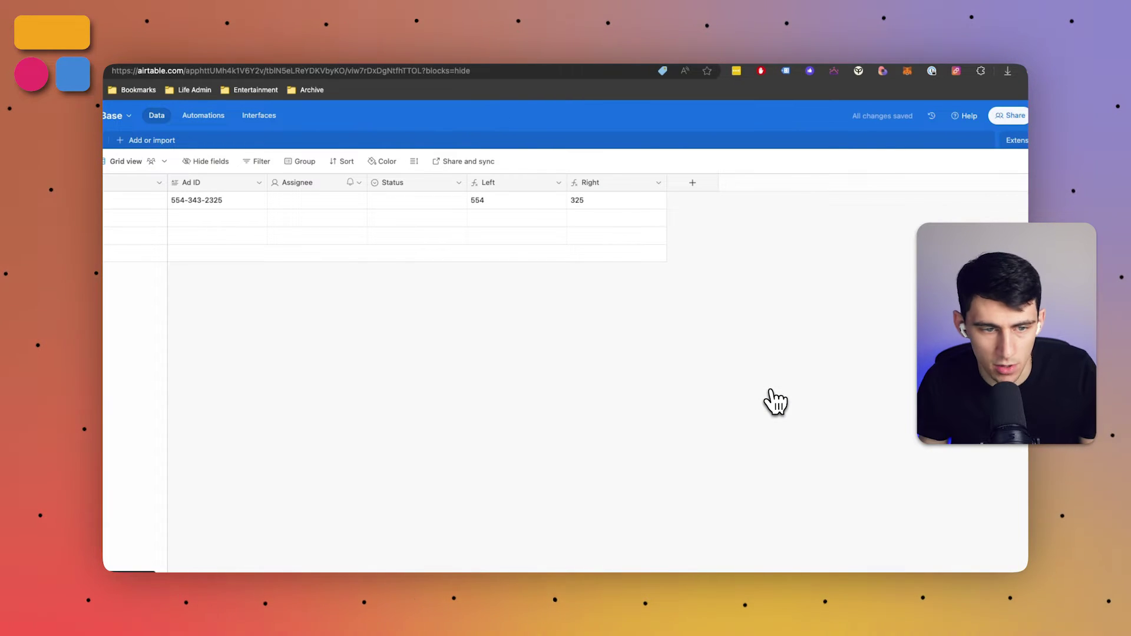
# Review the Right field's formula and remove the stray blank line from row 1's Ad ID
pyautogui.click(576, 205)
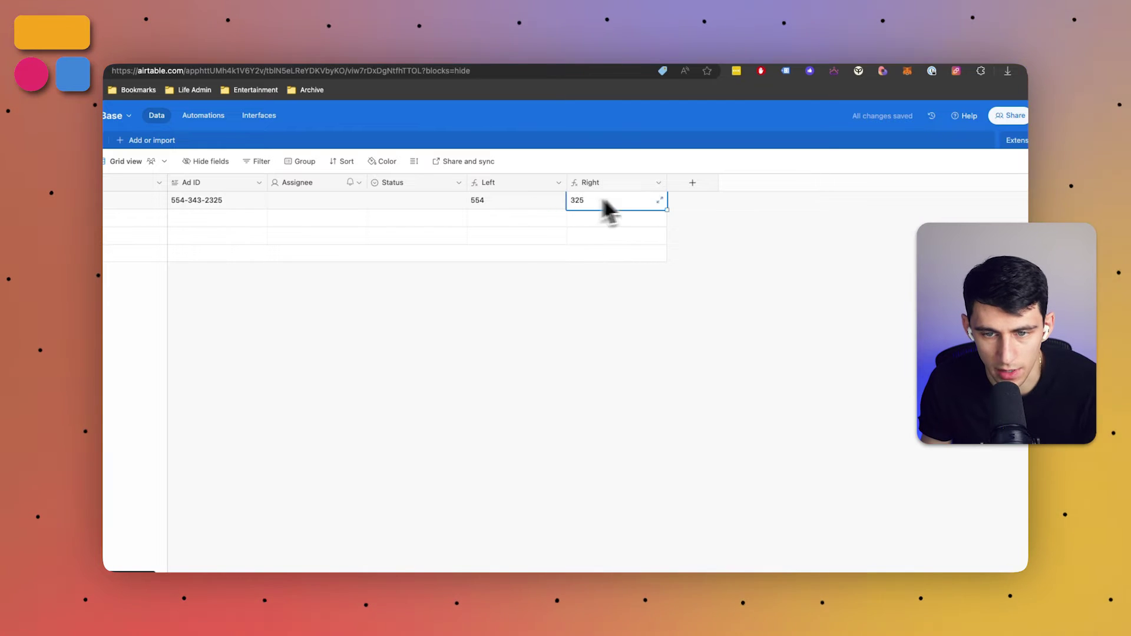
pyautogui.click(659, 186)
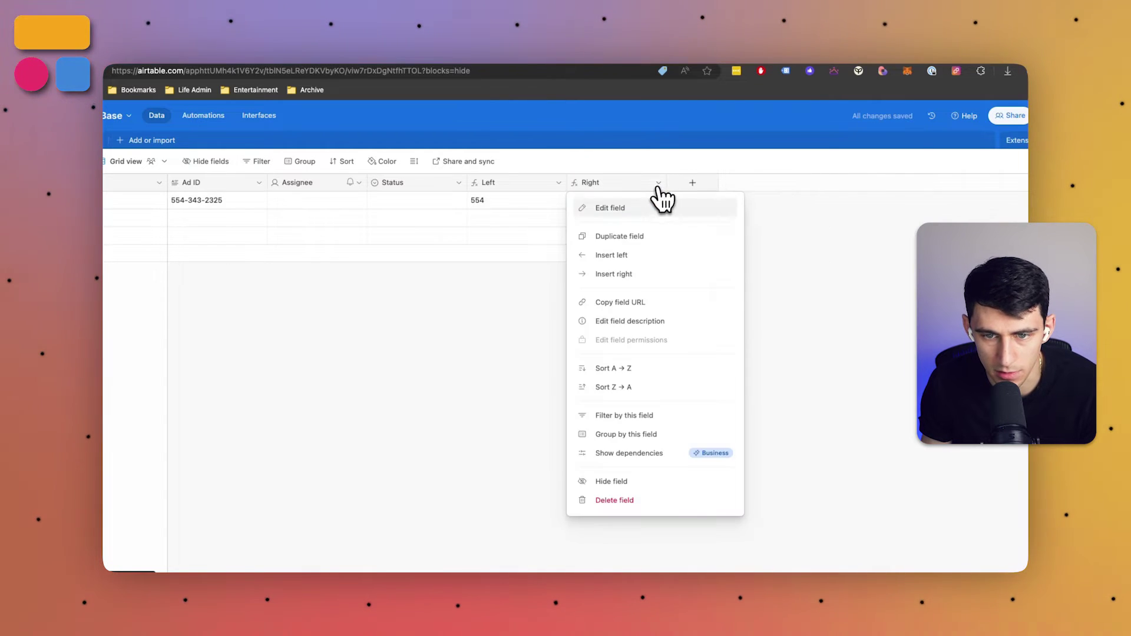
pyautogui.click(654, 207)
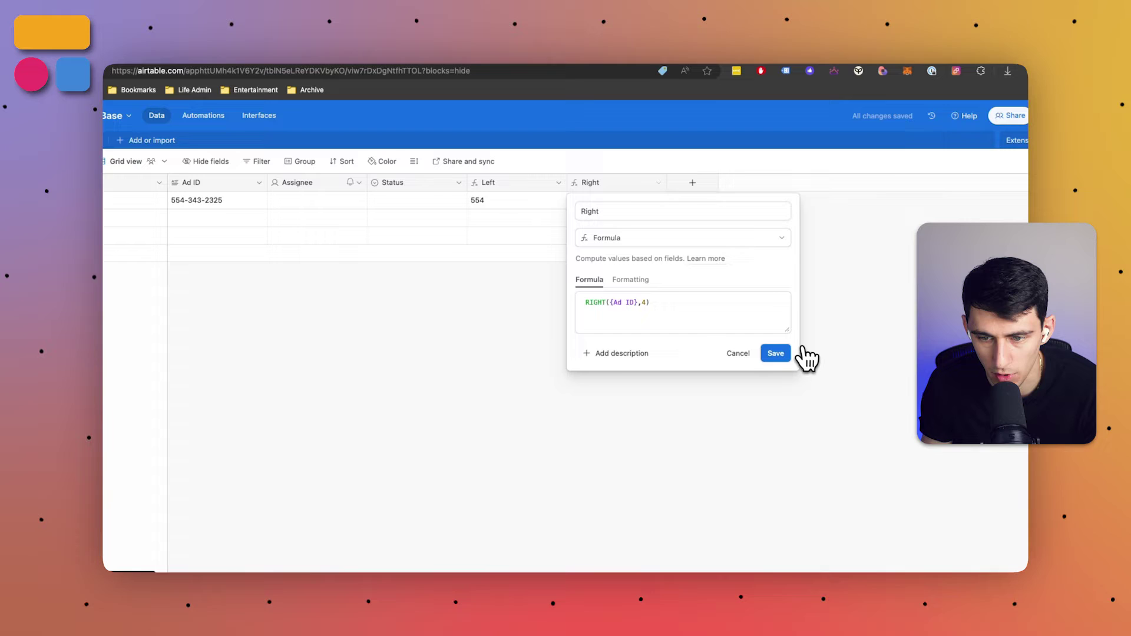
pyautogui.click(783, 354)
pyautogui.doubleClick(228, 201)
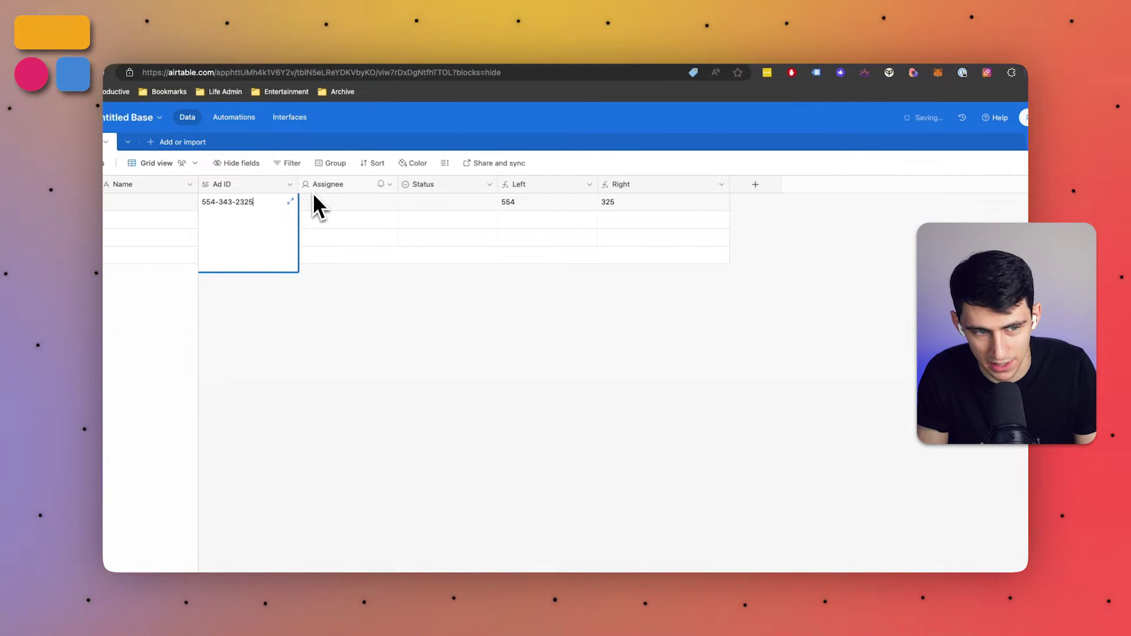
pyautogui.press('BackSpace')
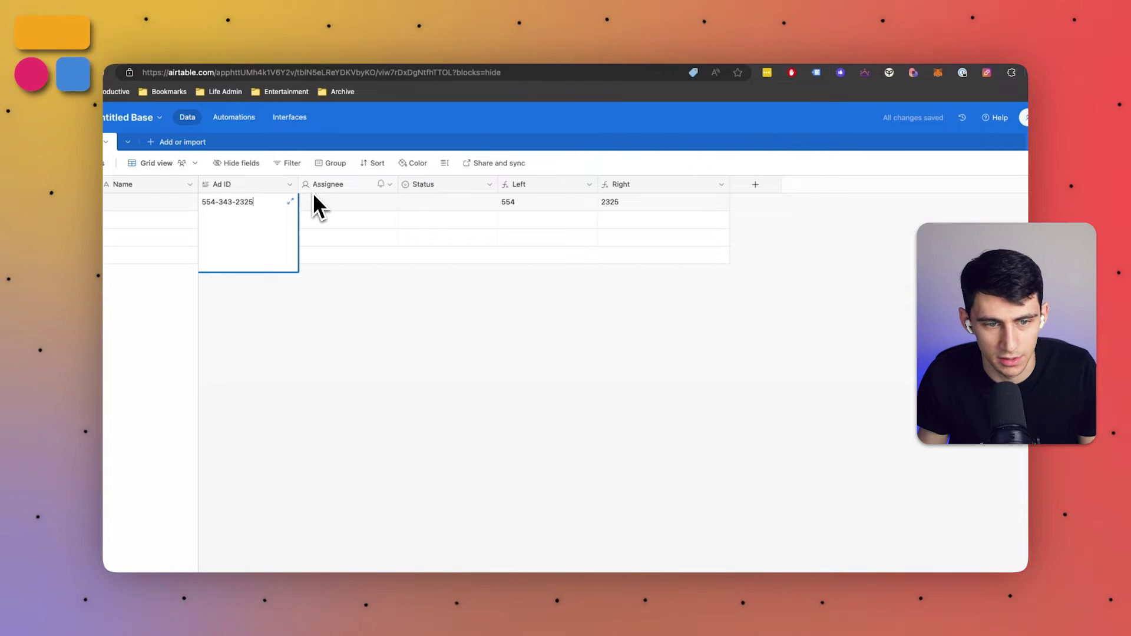
# Finish the Ad ID edit and narrow the Left and Right columns
pyautogui.click(581, 379)
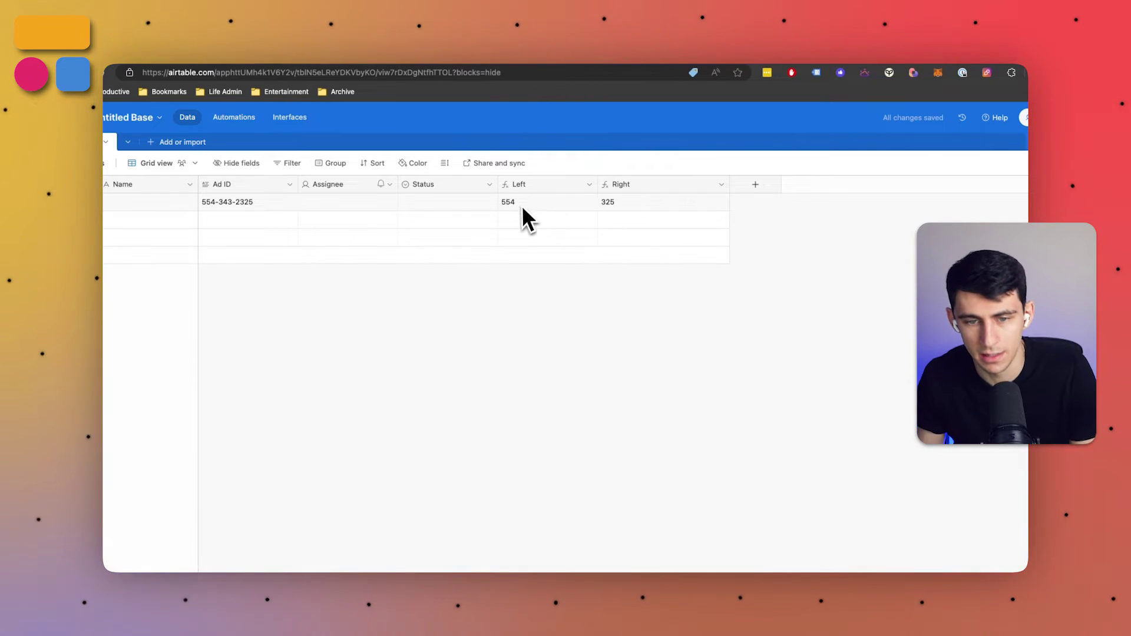
pyautogui.moveTo(597, 185); pyautogui.dragTo(563, 186)
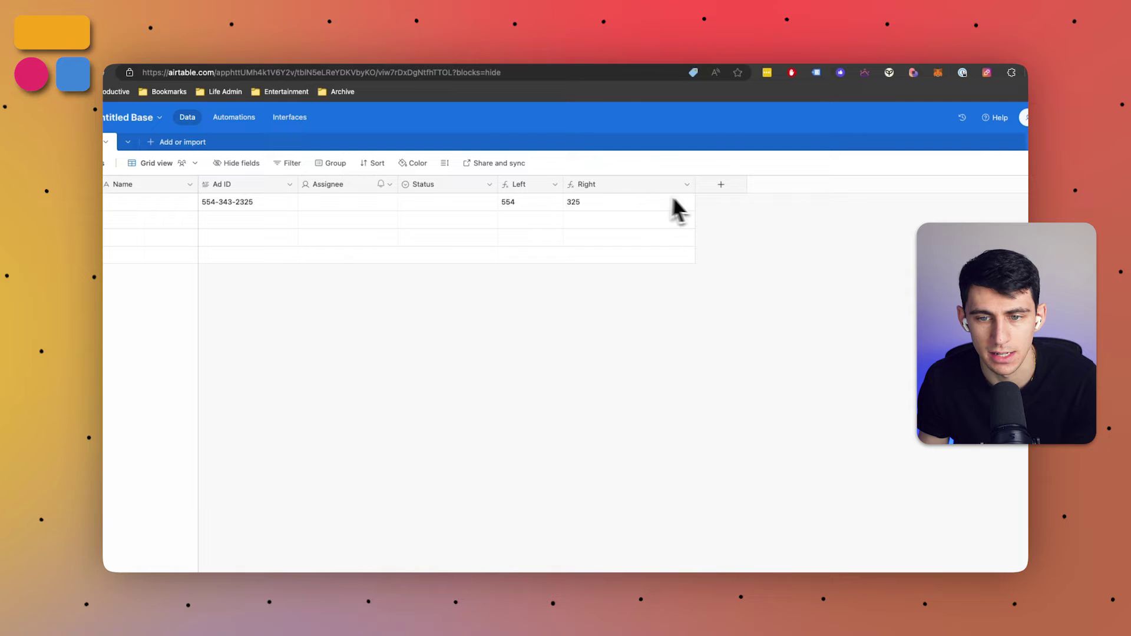
pyautogui.moveTo(695, 185); pyautogui.dragTo(678, 187)
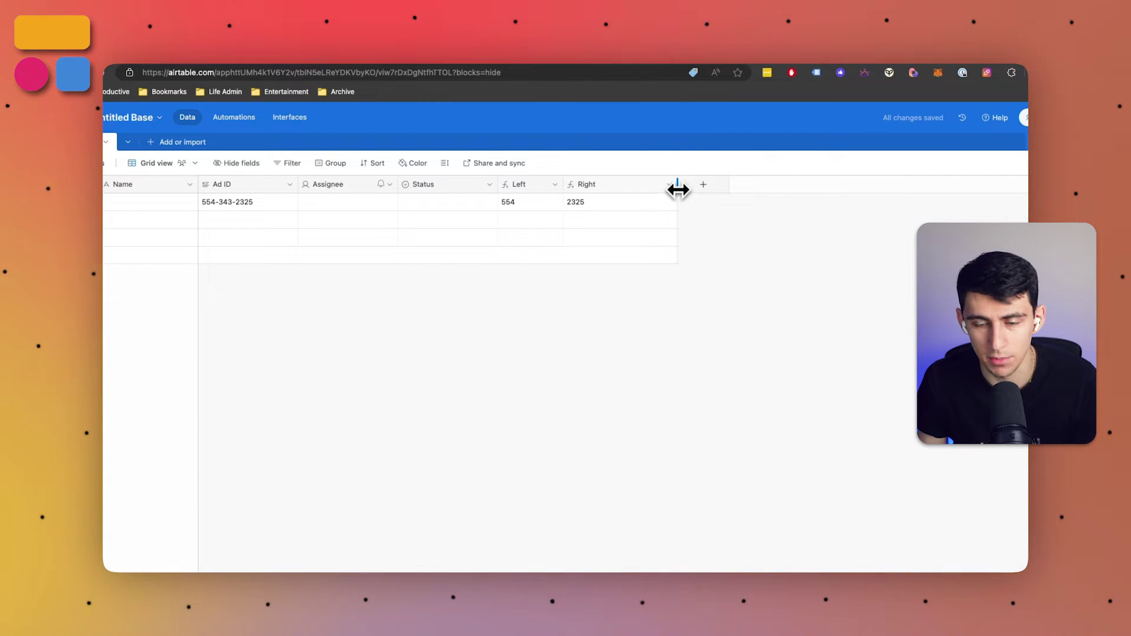
# Start a new Formula field, then discard it unsaved
pyautogui.click(702, 186)
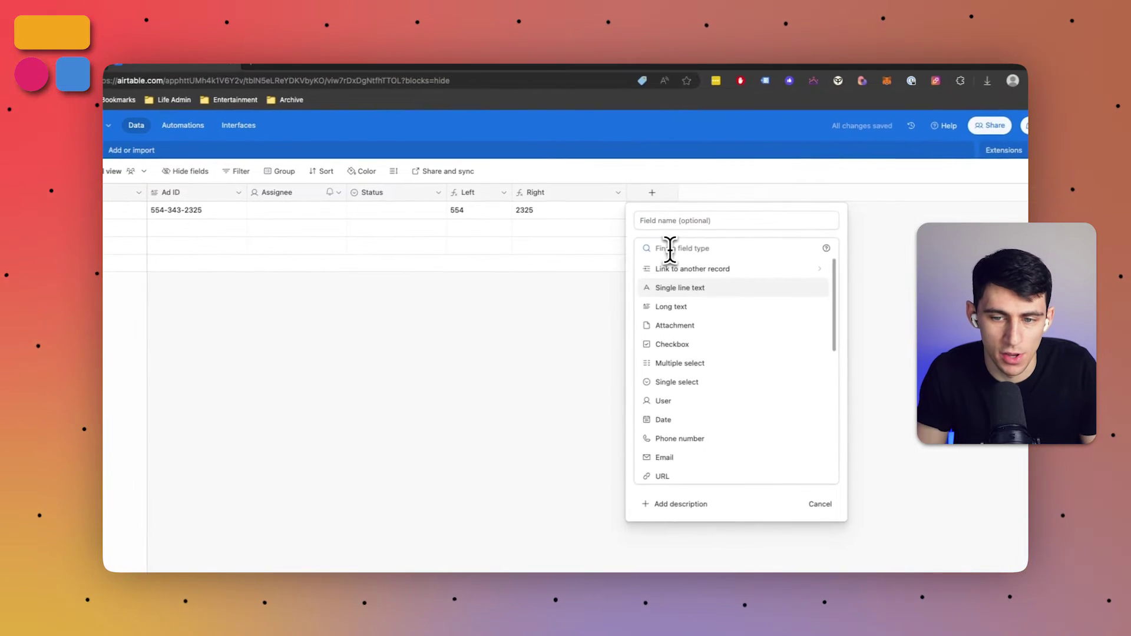
pyautogui.write('form')
pyautogui.press('Return')
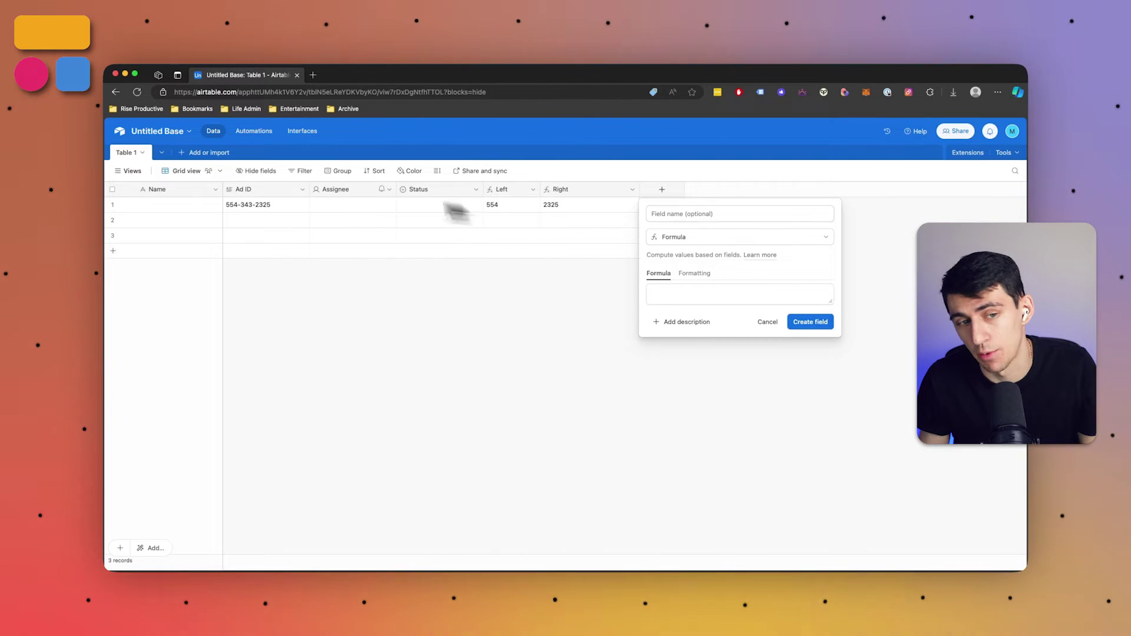
pyautogui.click(634, 194)
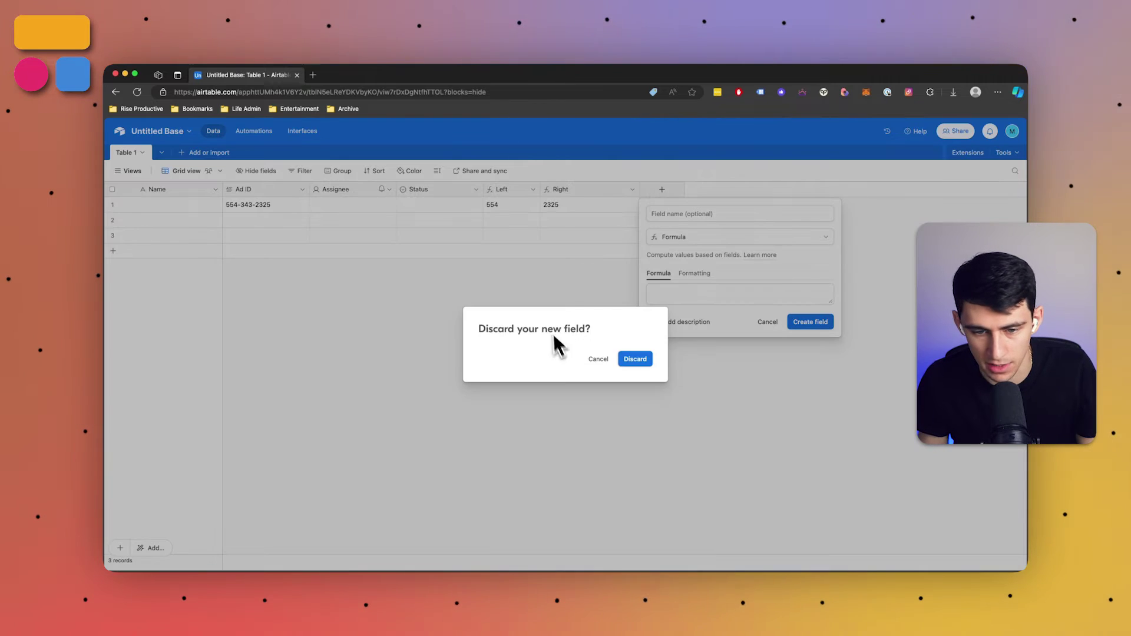
pyautogui.click(596, 359)
pyautogui.click(582, 363)
pyautogui.click(639, 360)
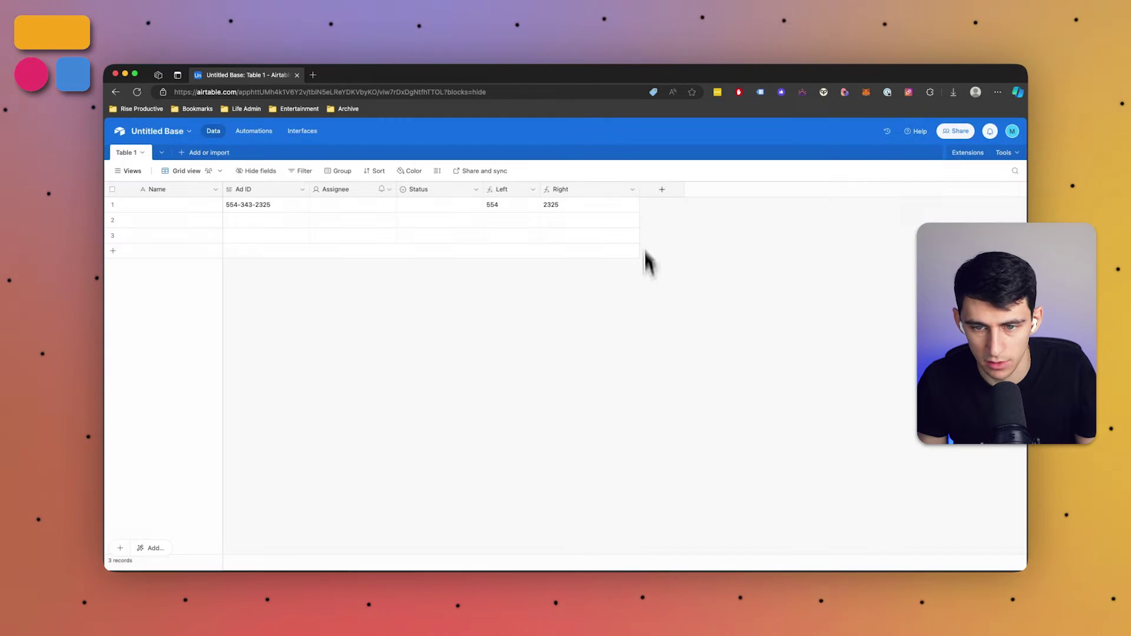
# Add a Long text field named Headline, move it after Ad ID, and narrow Right
pyautogui.click(661, 190)
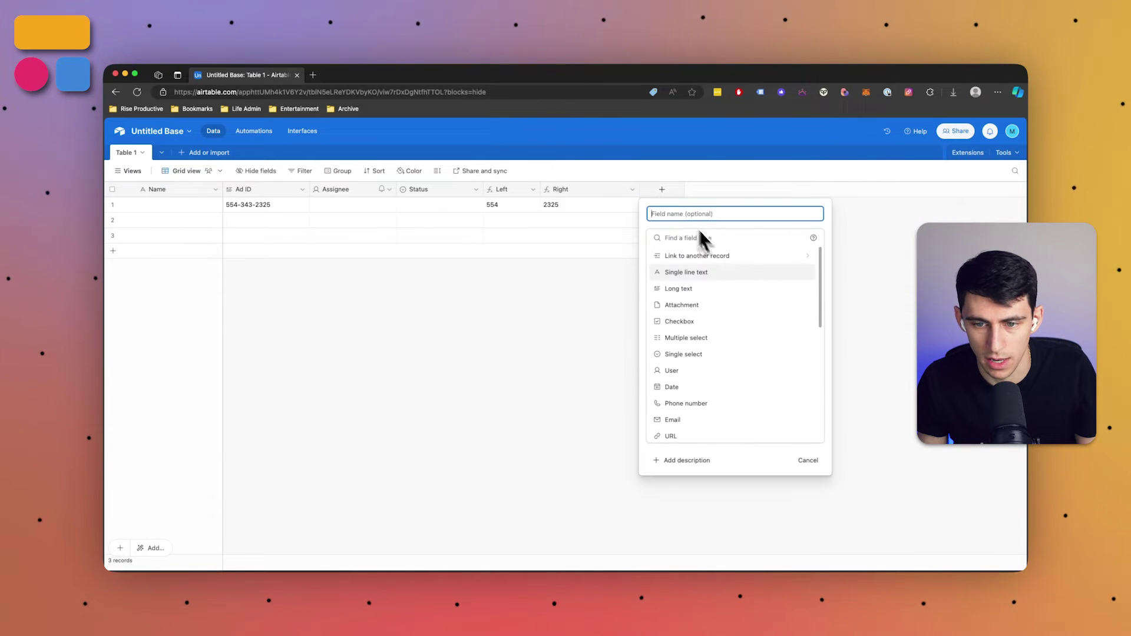
pyautogui.click(689, 288)
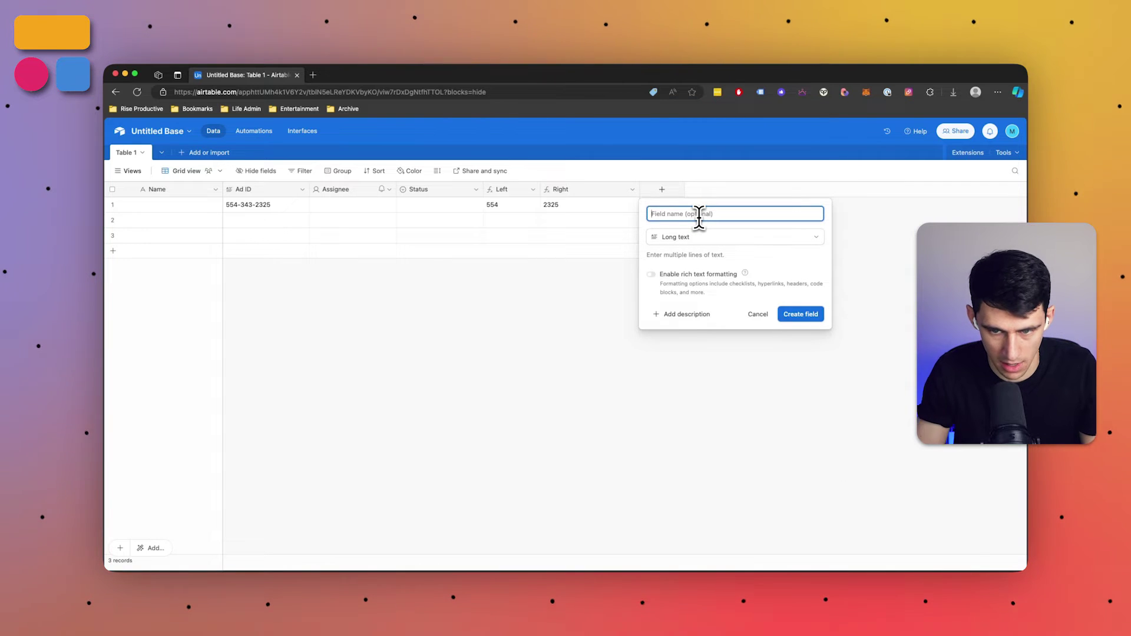
pyautogui.write('Headline')
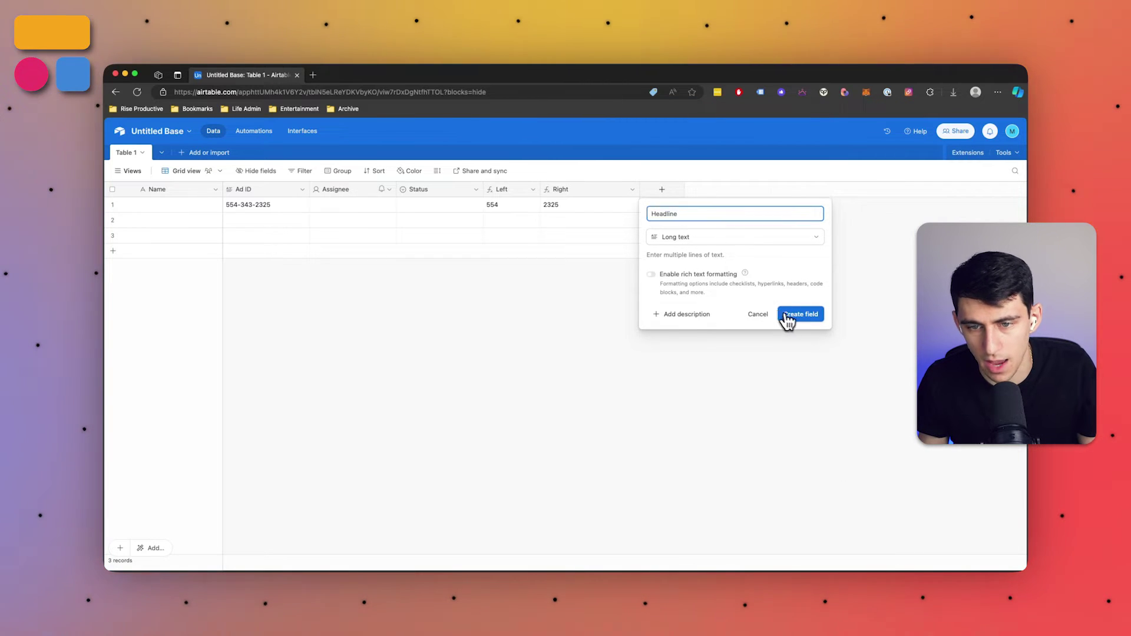
pyautogui.click(797, 315)
pyautogui.moveTo(366, 186); pyautogui.dragTo(311, 184)
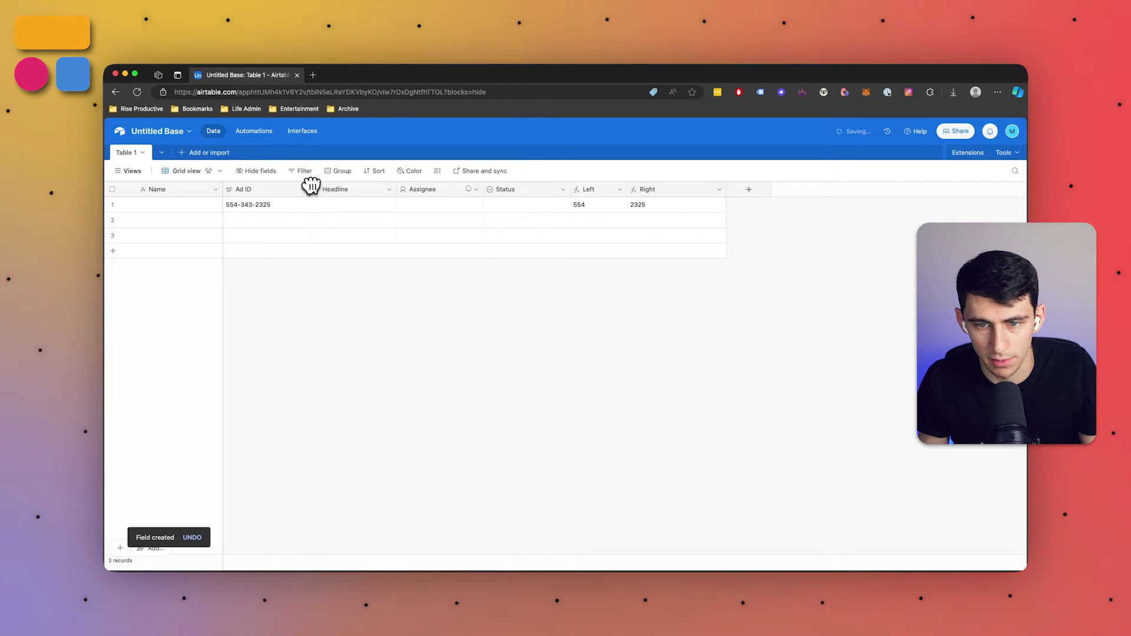
pyautogui.moveTo(726, 189); pyautogui.dragTo(686, 189)
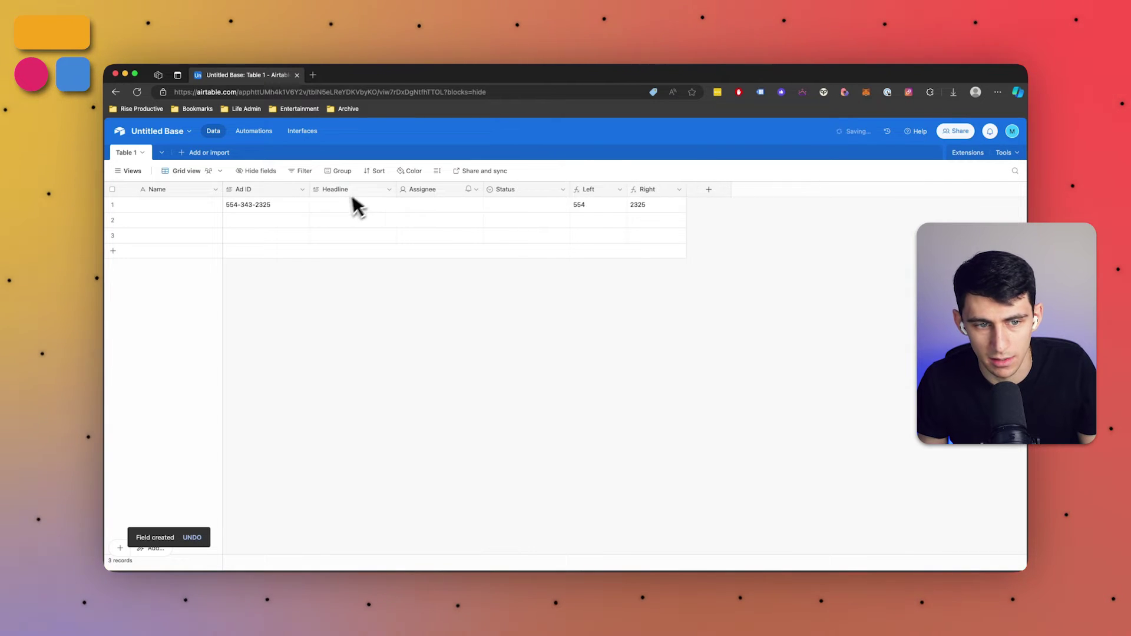
# Create a formula field 'Headline Length' with the formula LEN(Headline)
pyautogui.click(709, 189)
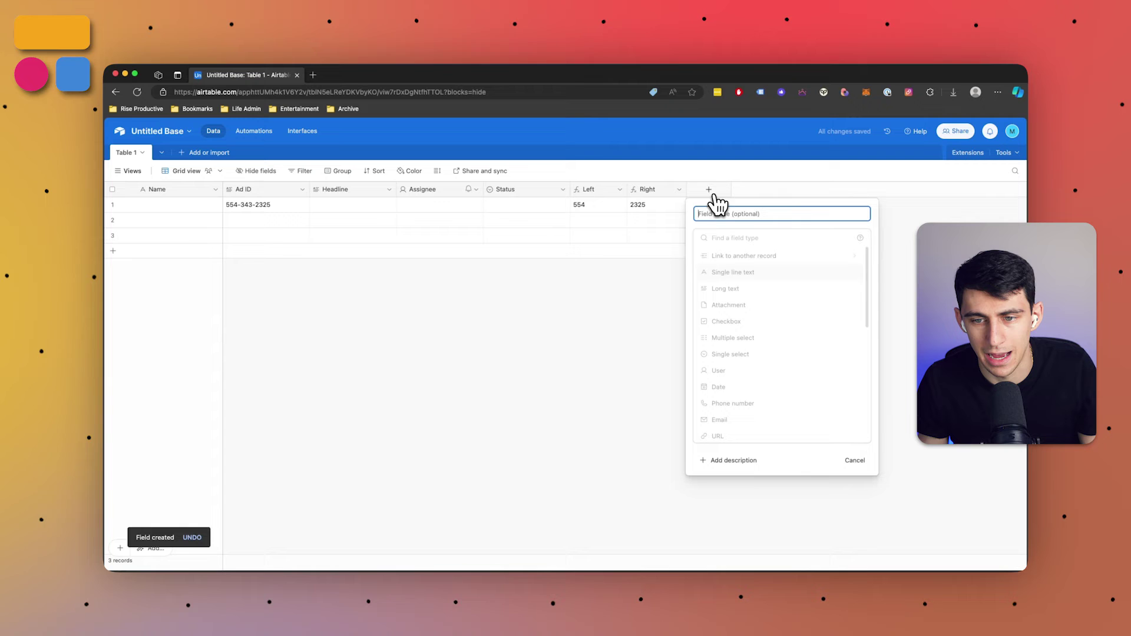
pyautogui.click(739, 237)
pyautogui.write('formula')
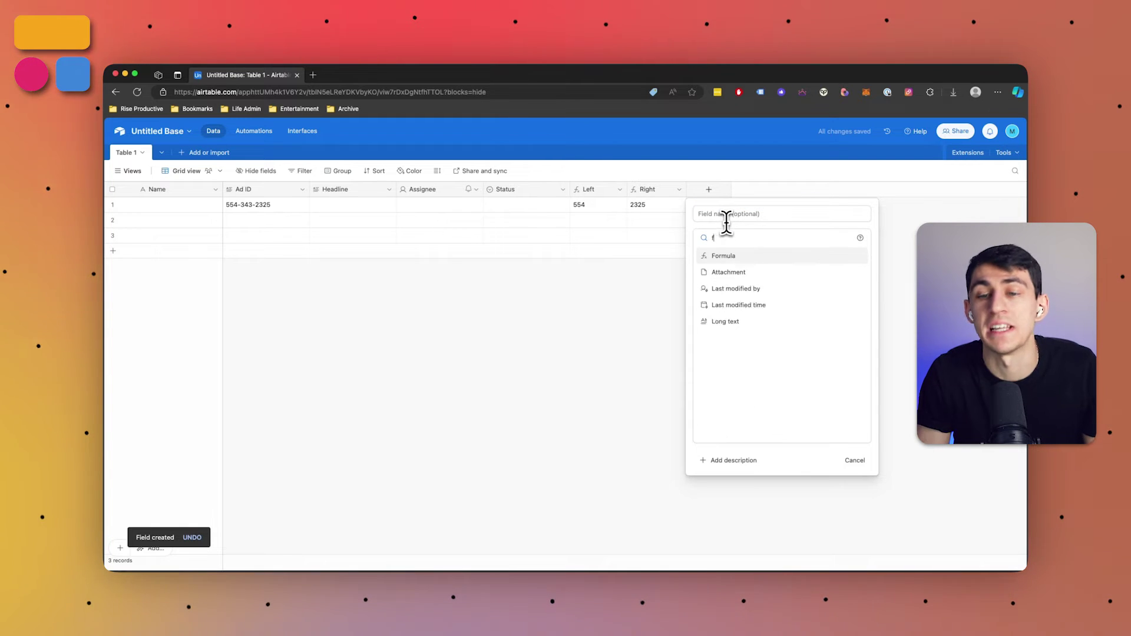
pyautogui.press('Return')
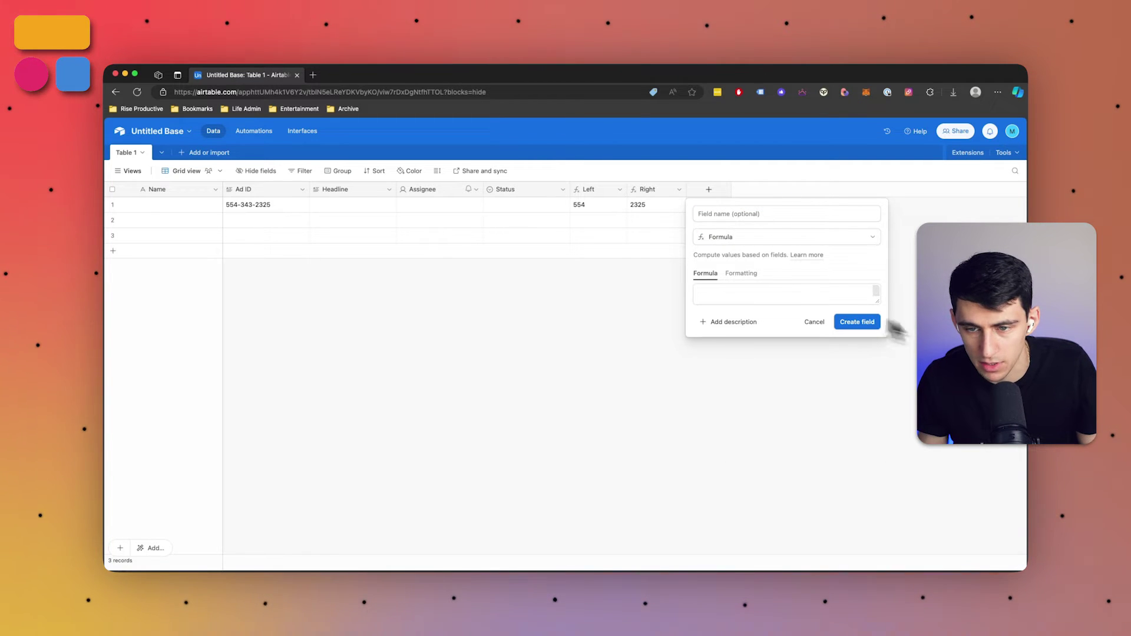
pyautogui.click(750, 214)
pyautogui.write('Headline Leng')
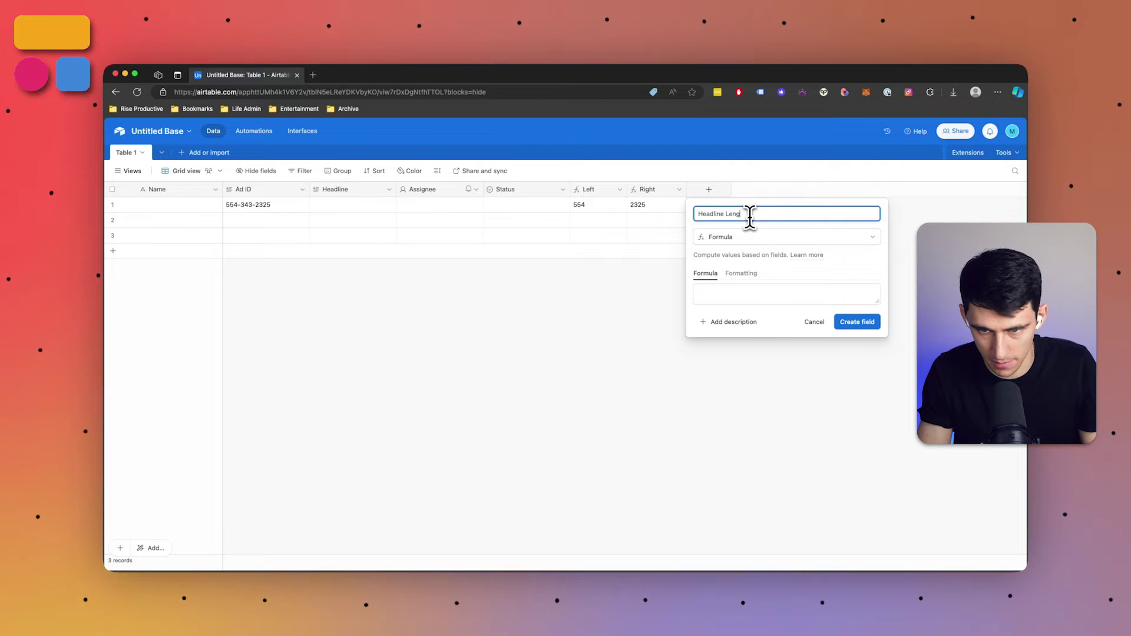
pyautogui.write('th')
pyautogui.press('Tab')
pyautogui.press('Tab')
pyautogui.write('le')
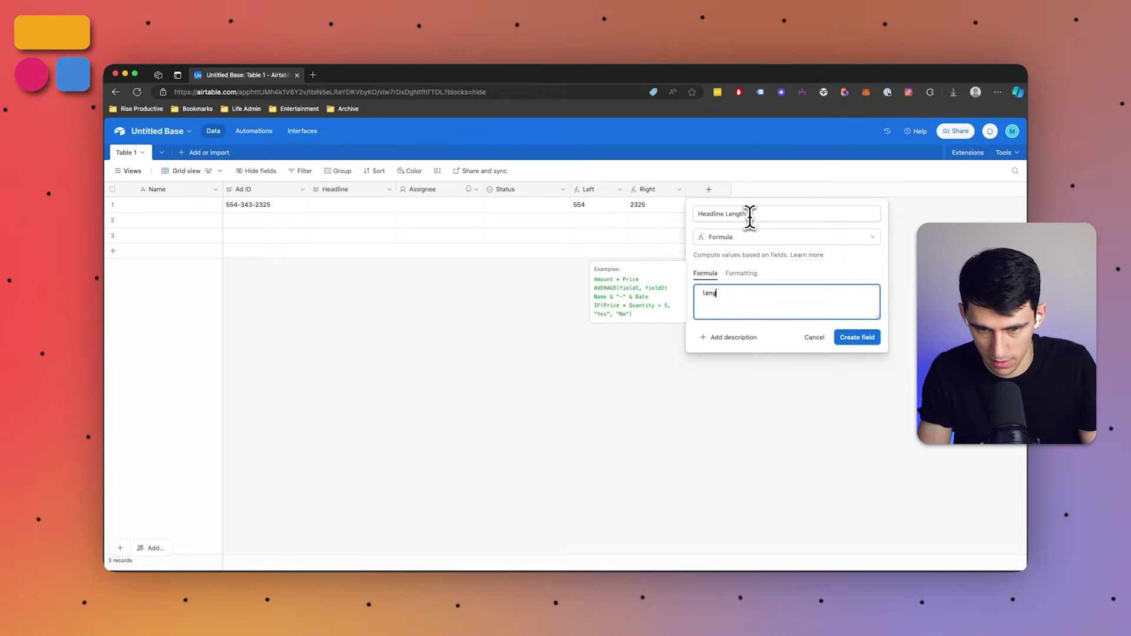
pyautogui.write('ng')
pyautogui.press('Tab')
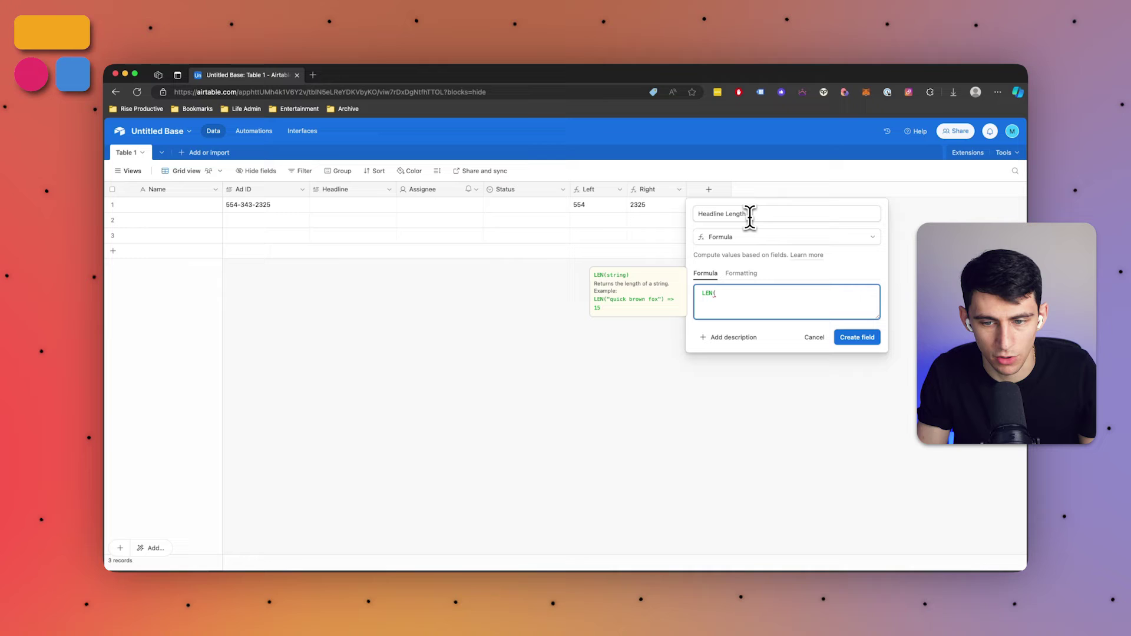
pyautogui.write('head')
pyautogui.press('Tab')
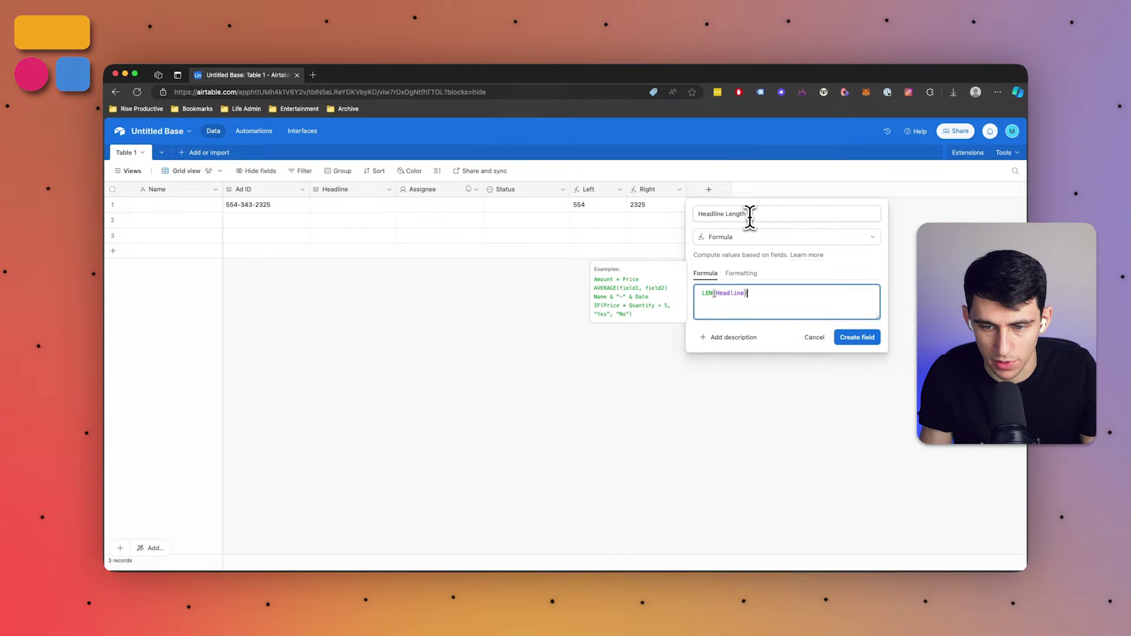
pyautogui.click(857, 337)
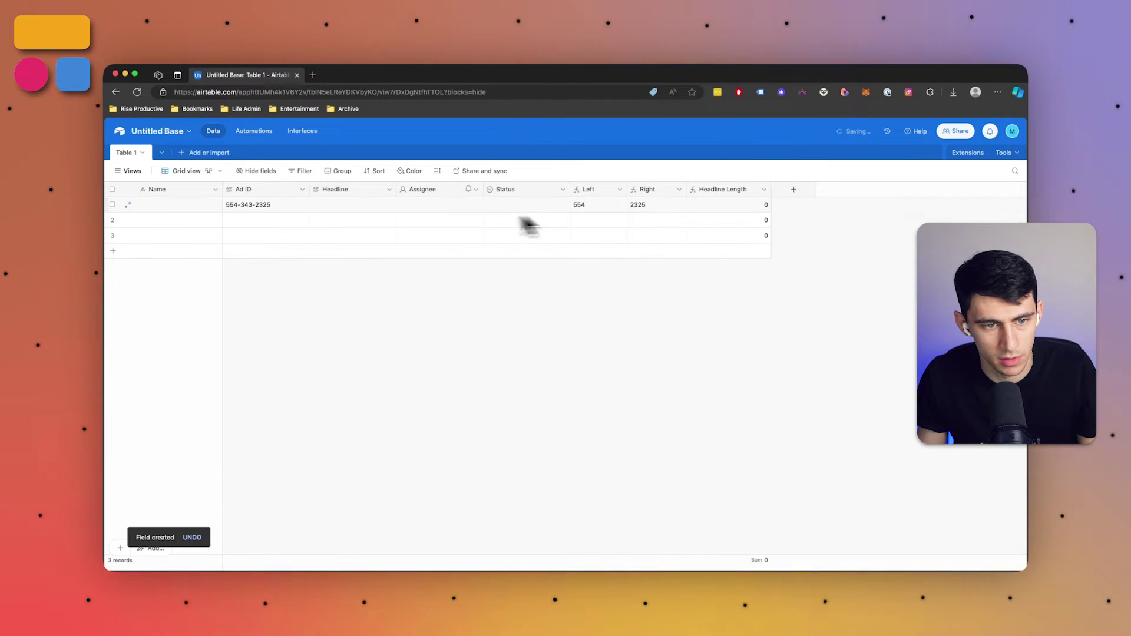
# Enter 'Super Cool Ad' as row 1's headline and narrow the Headline Length column
pyautogui.click(317, 209)
pyautogui.press('Return')
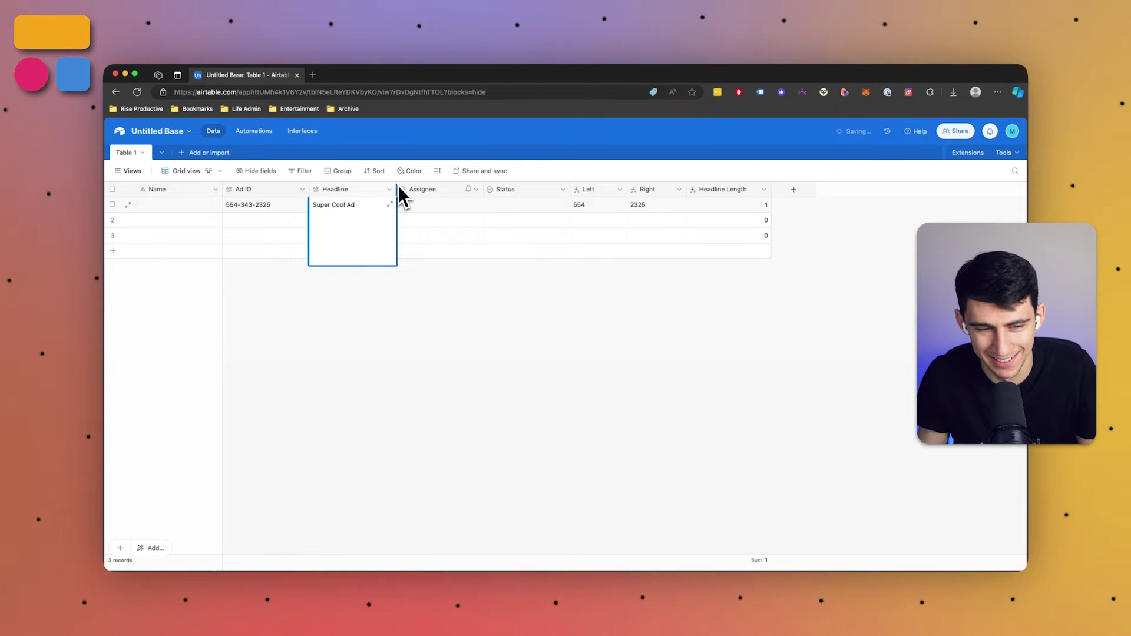
pyautogui.write('Super Cool Ad')
pyautogui.press('Return')
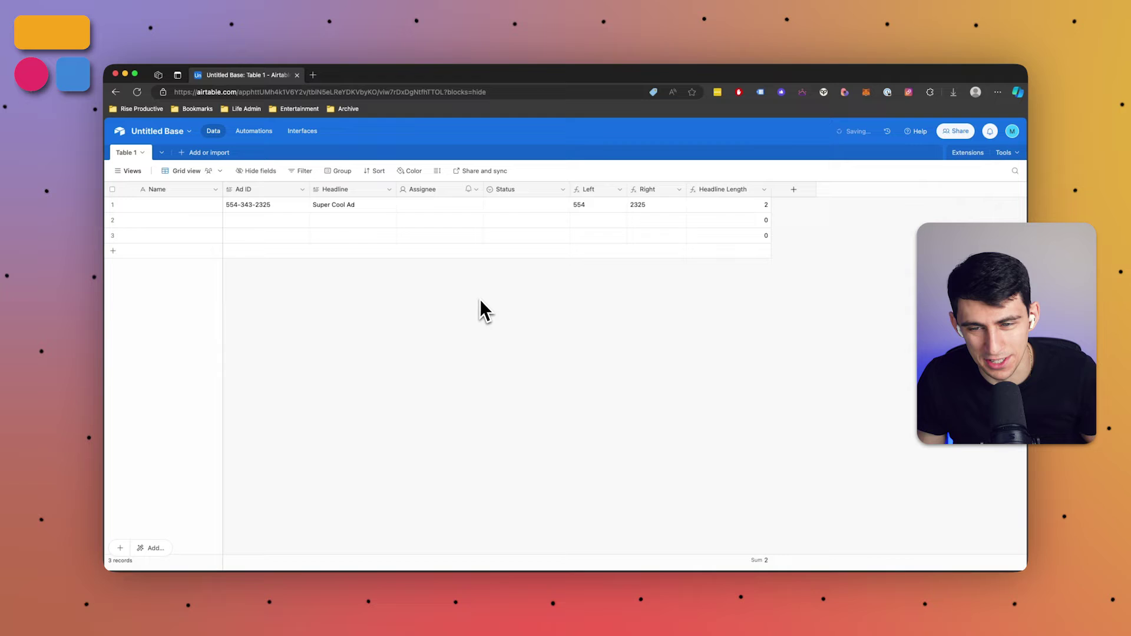
pyautogui.click(759, 204)
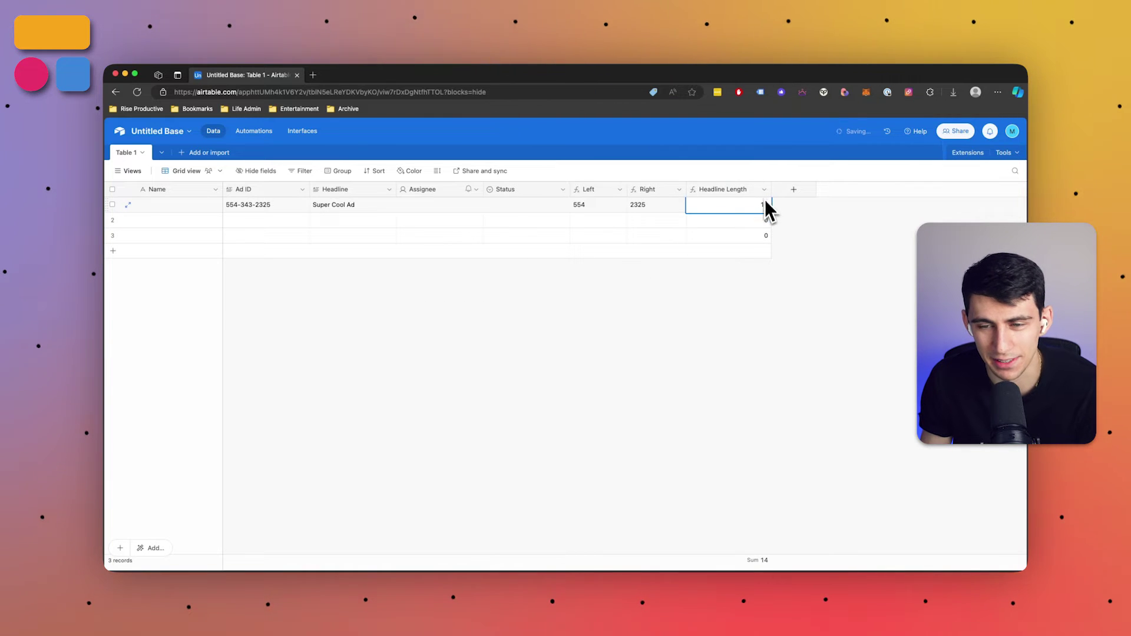
pyautogui.moveTo(770, 189); pyautogui.dragTo(760, 189)
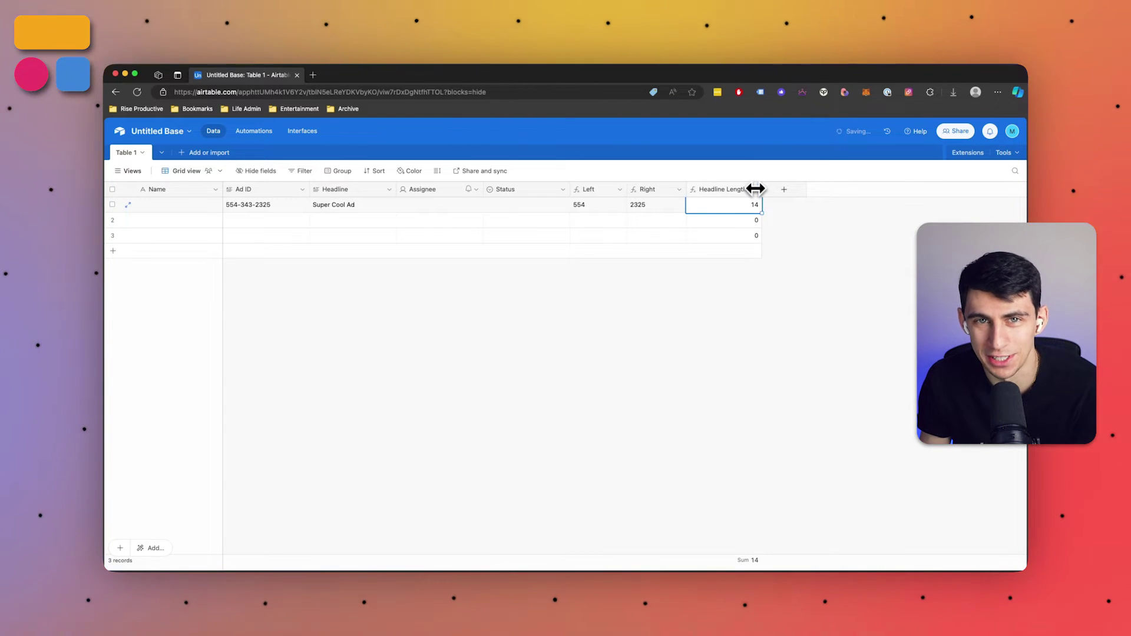
# Append 'dasfdsfa' to row 1's headline to lengthen it
pyautogui.click(333, 215)
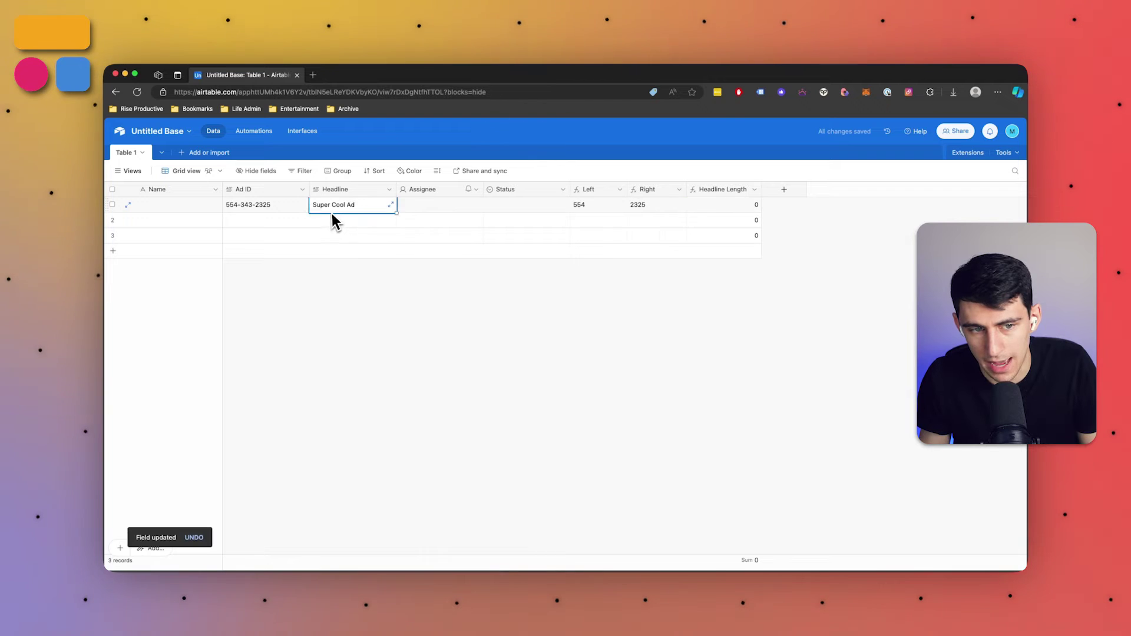
pyautogui.click(337, 215)
pyautogui.write('dasfdsfa')
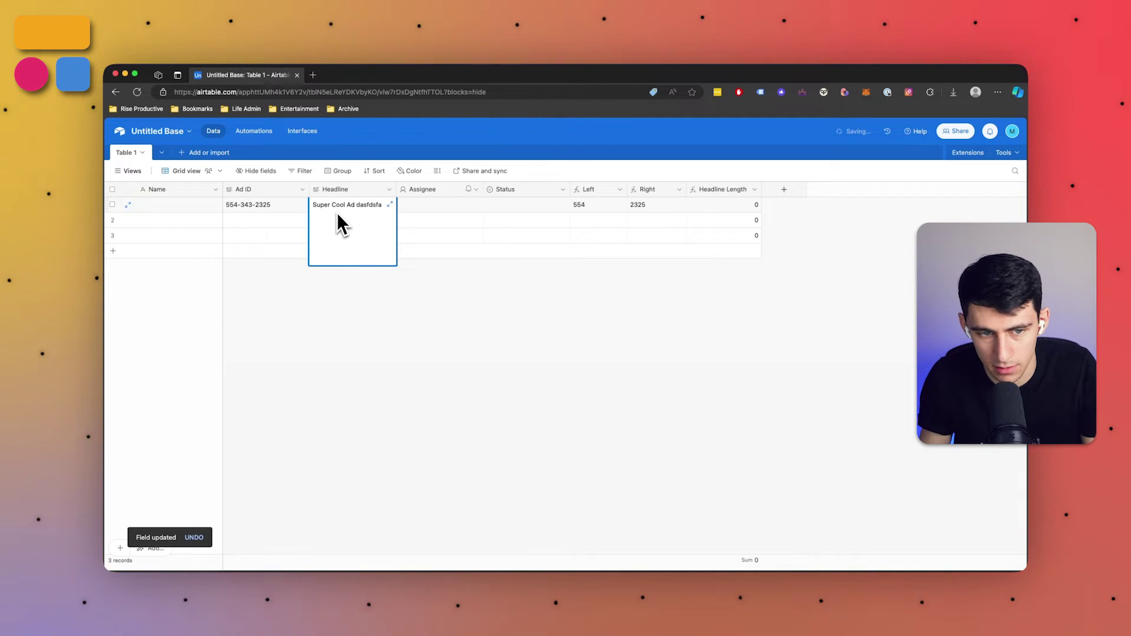
pyautogui.click(367, 304)
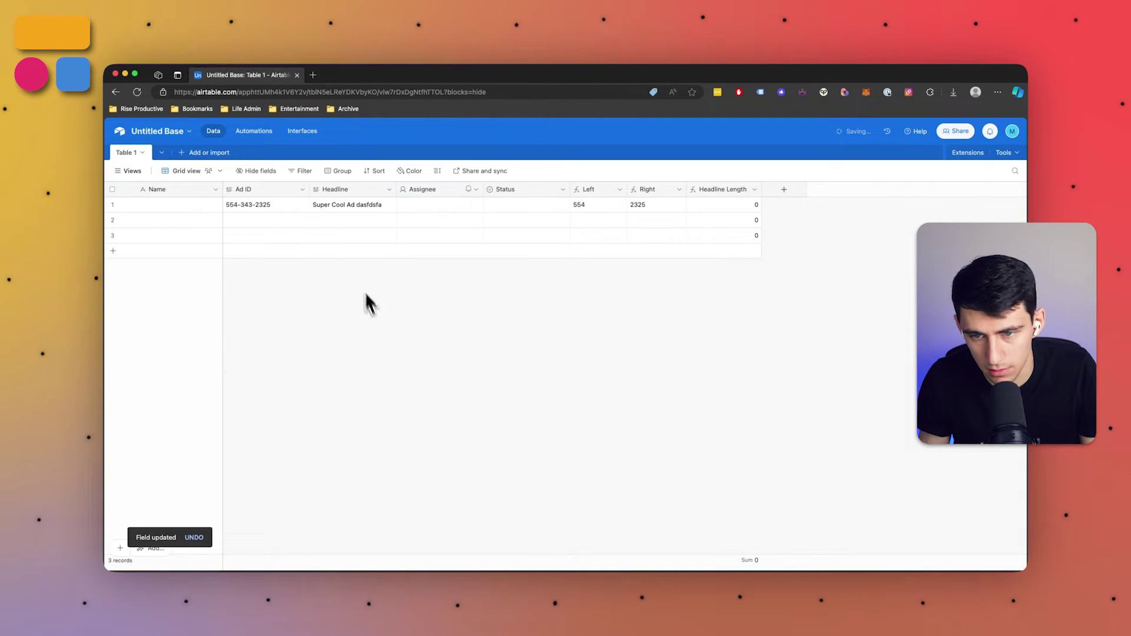
# Change the Headline Length formula to IF(LEN(Headline) > 15, "Shorten", "Good")
pyautogui.click(753, 191)
pyautogui.click(743, 211)
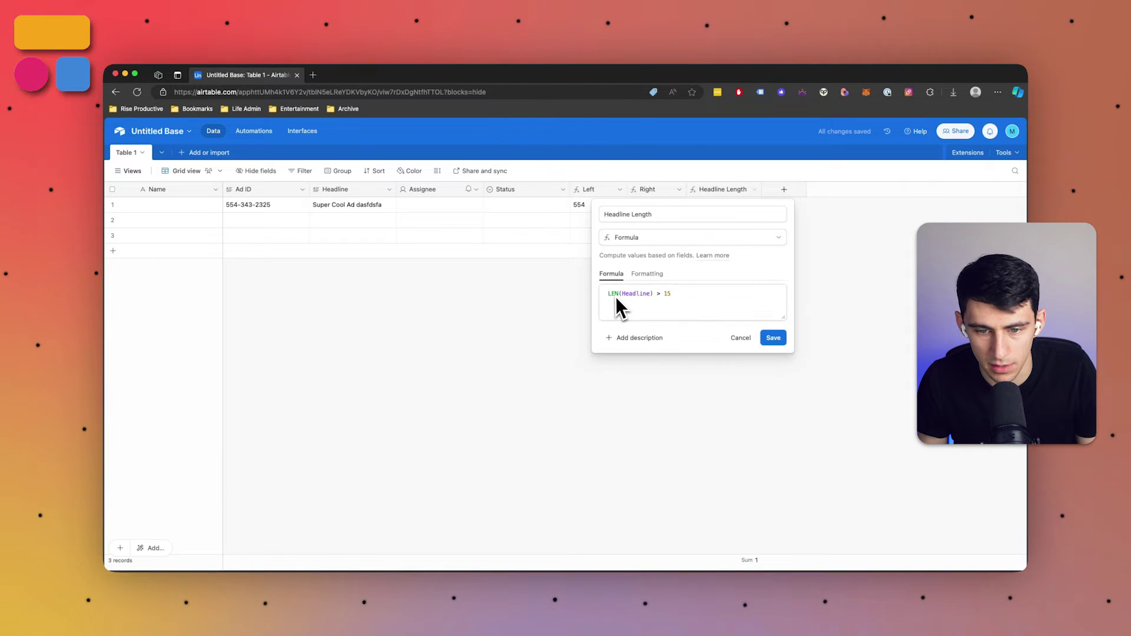
pyautogui.click(609, 294)
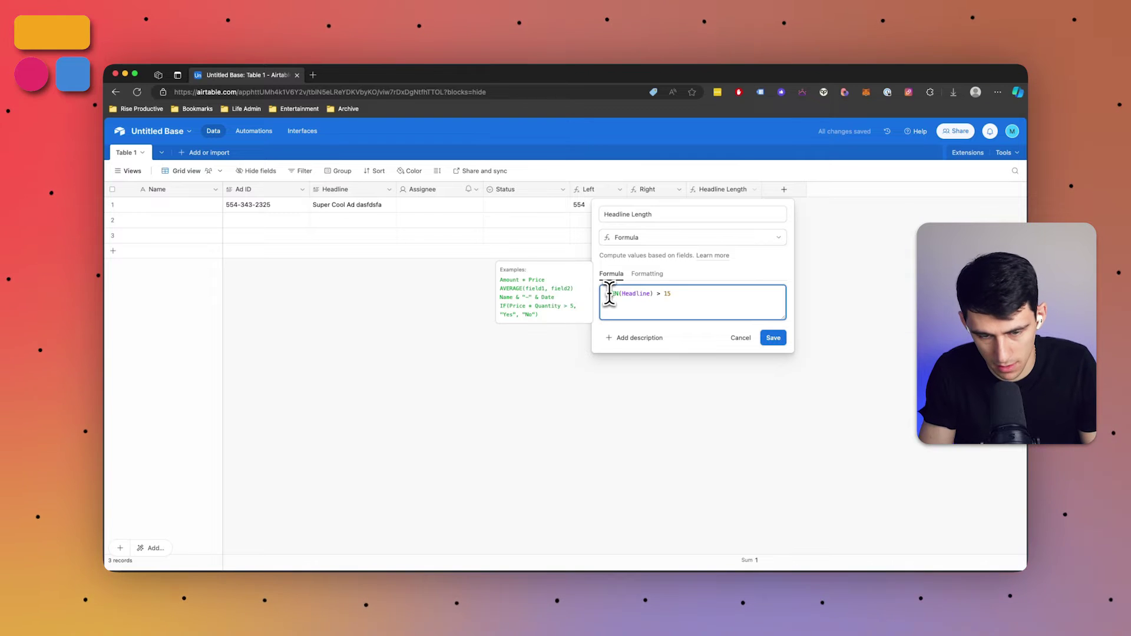
pyautogui.write('IF(')
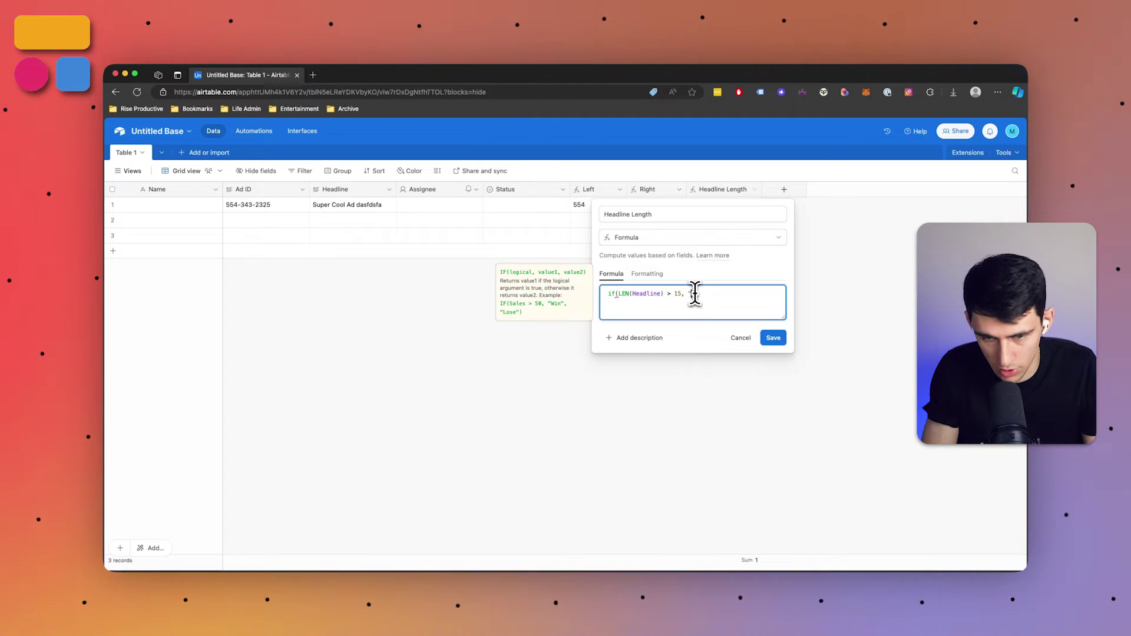
pyautogui.write(', "Shorten", "Good')
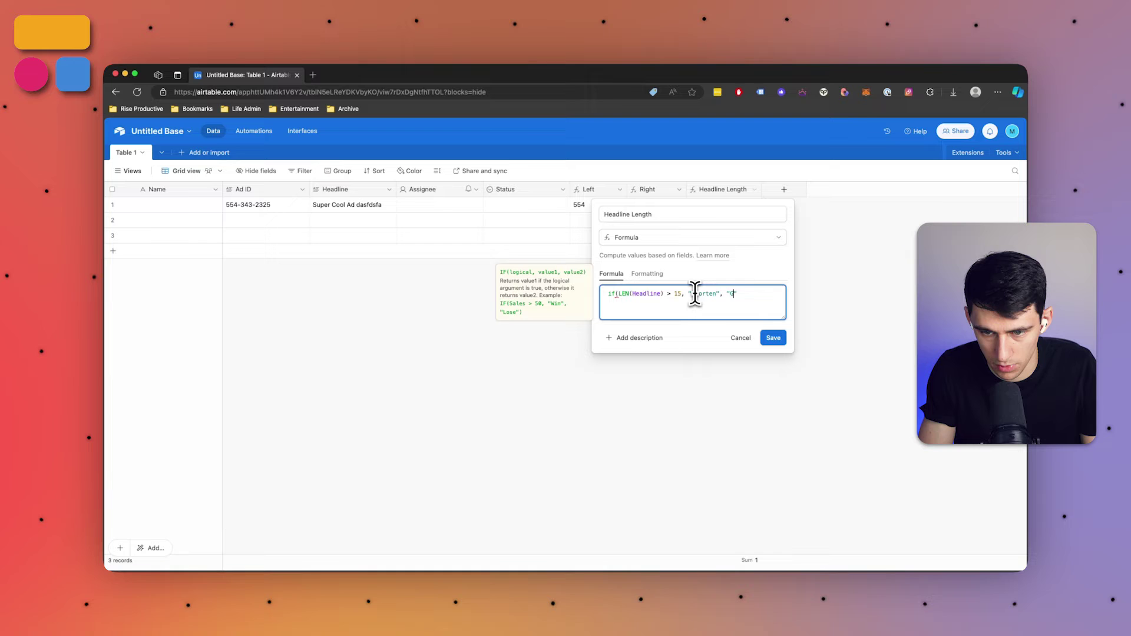
pyautogui.write(')')
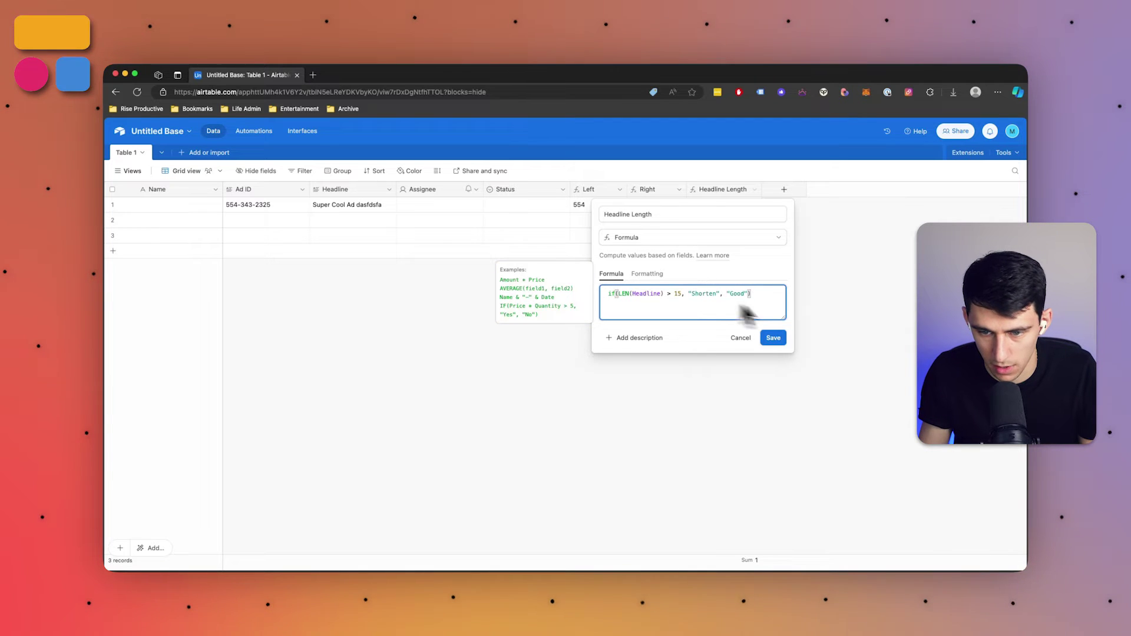
pyautogui.click(785, 341)
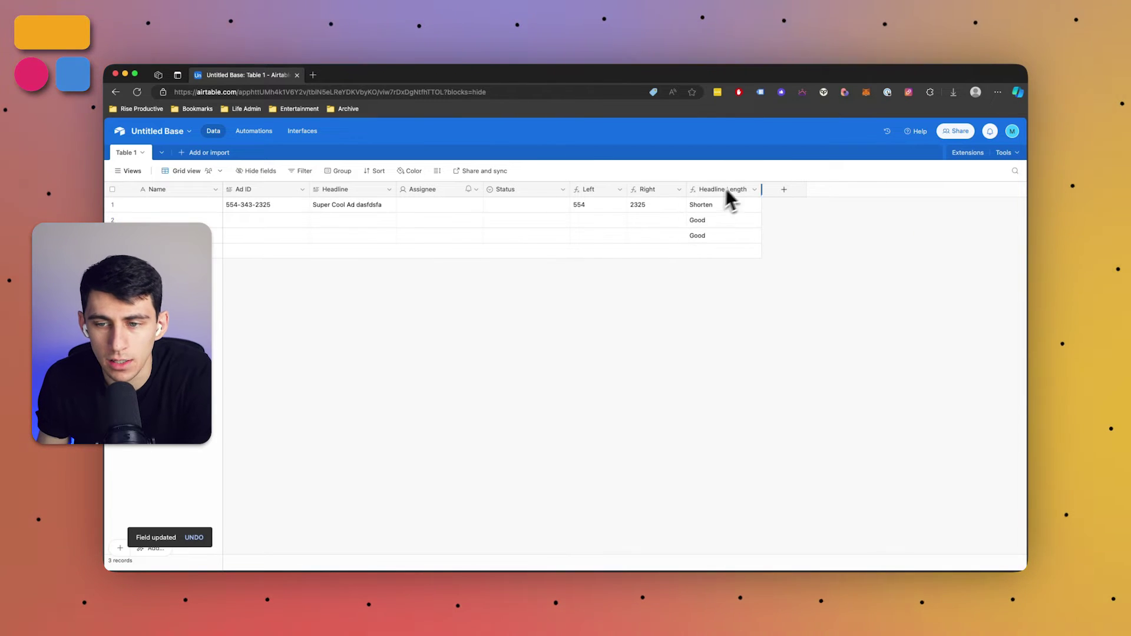
# Add a new Formula field named Find
pyautogui.click(775, 190)
pyautogui.click(784, 238)
pyautogui.write('form')
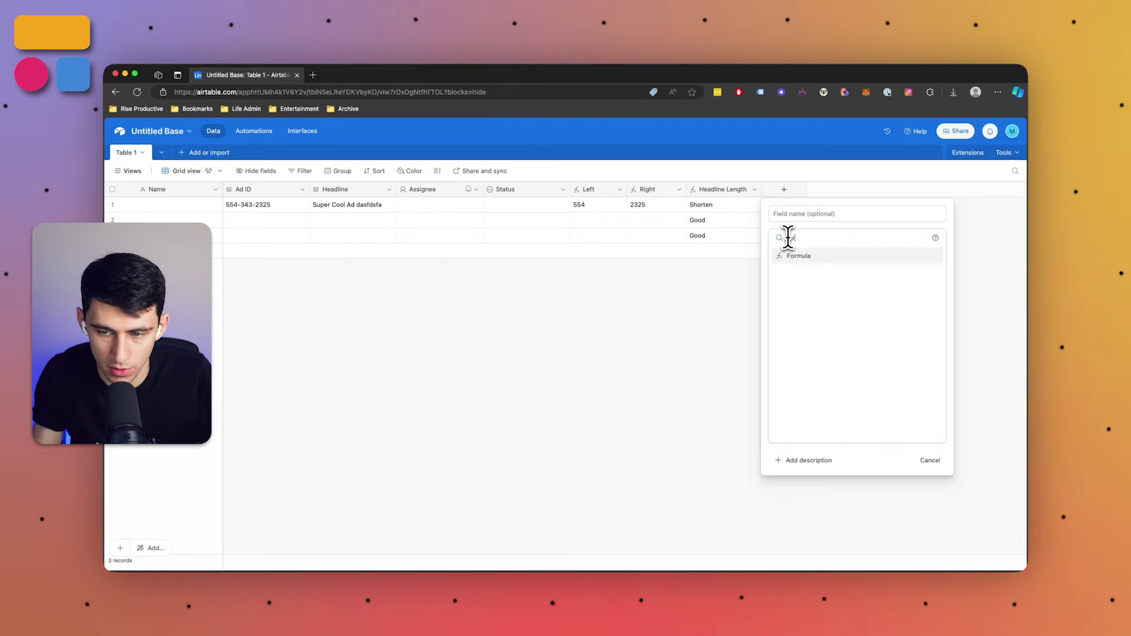
pyautogui.press('Return')
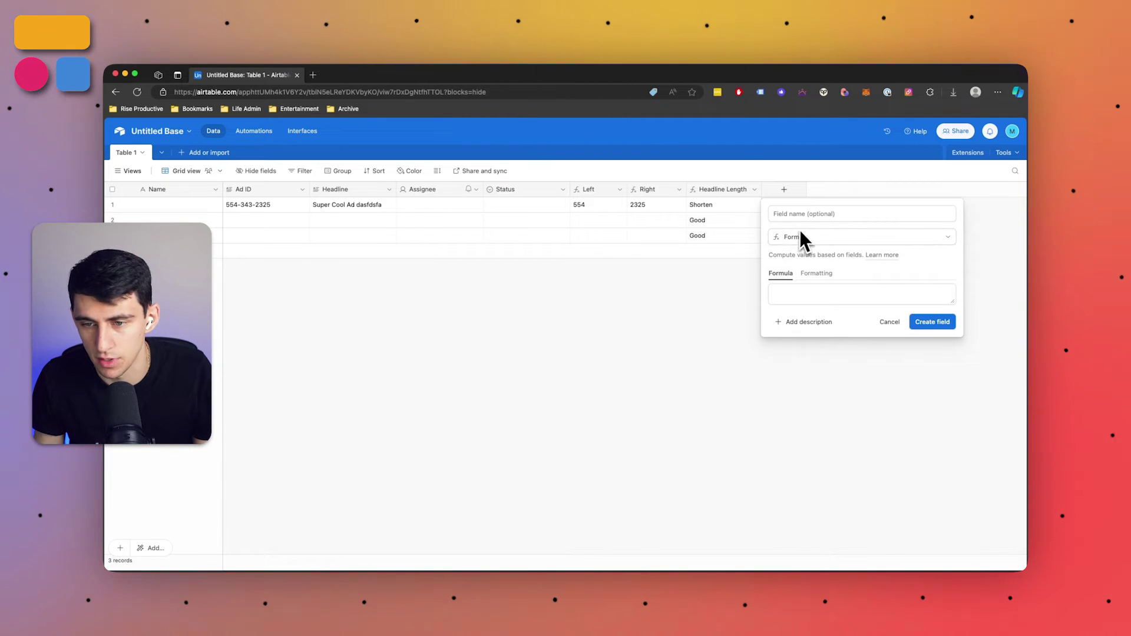
pyautogui.click(808, 214)
pyautogui.write('Find')
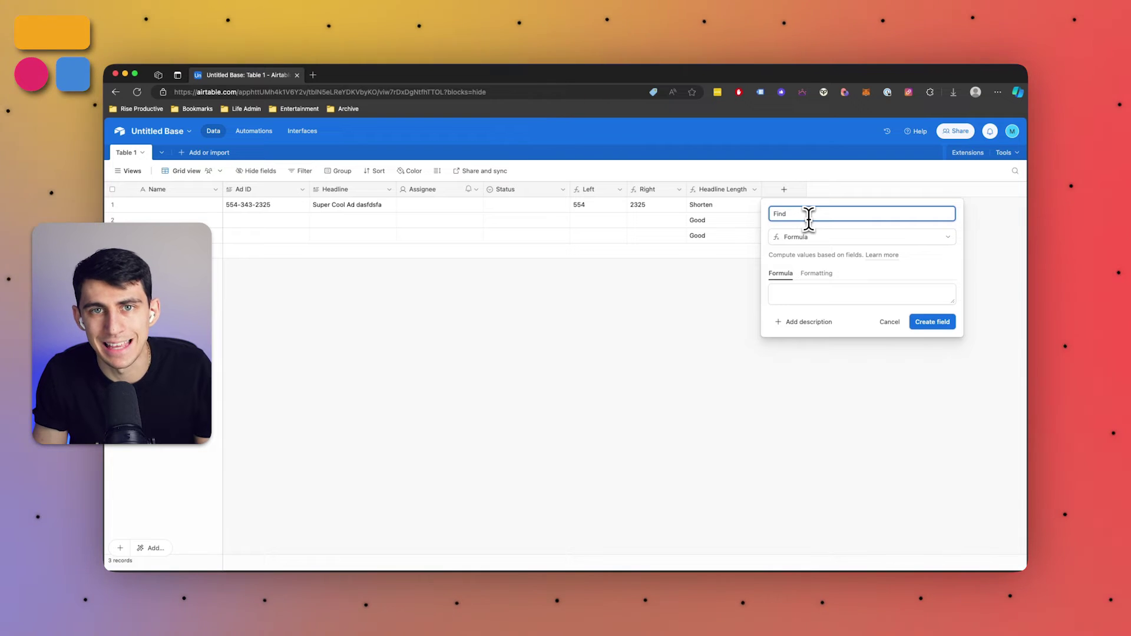
pyautogui.press('Tab')
pyautogui.press('Tab')
pyautogui.press('Tab')
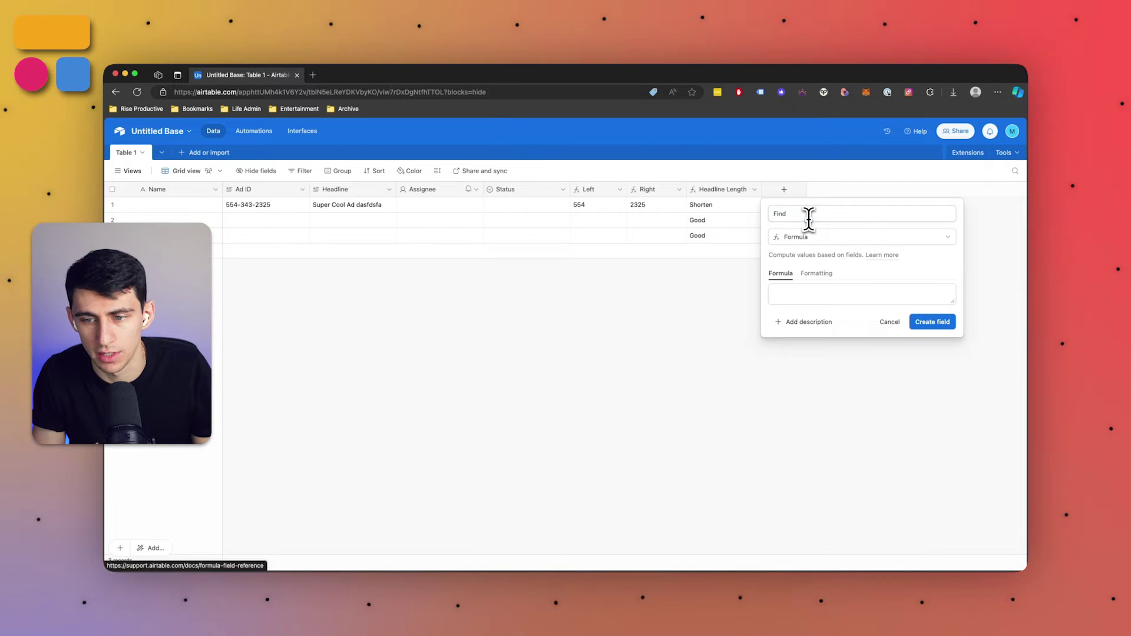
# Enter the formula FIND("super", Headline), adding quotes around super
pyautogui.write('find')
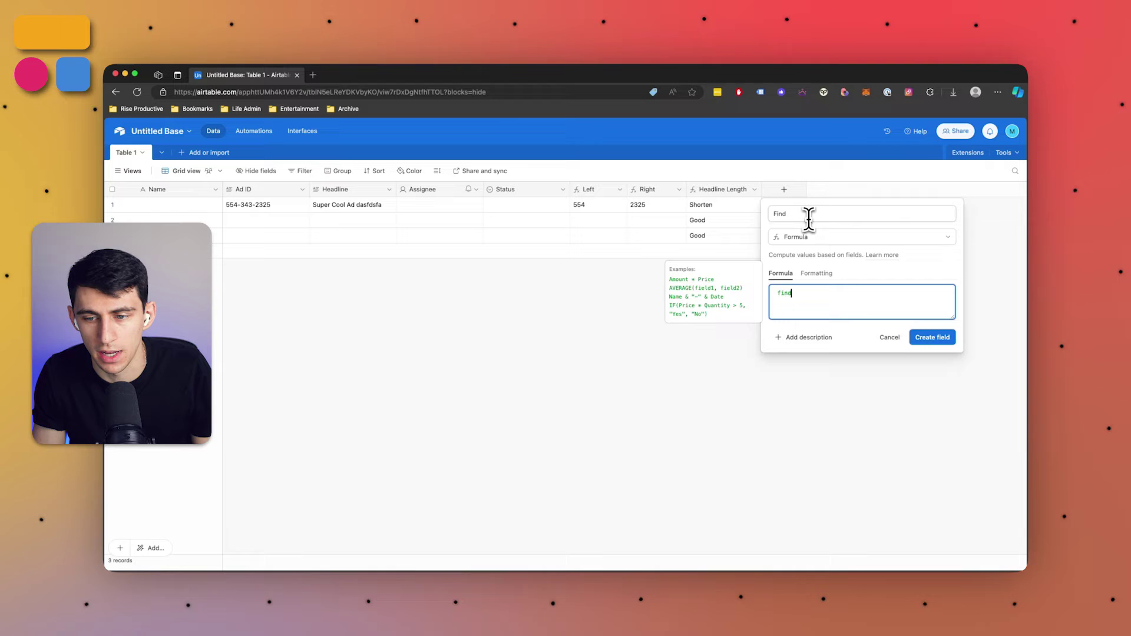
pyautogui.press('Tab')
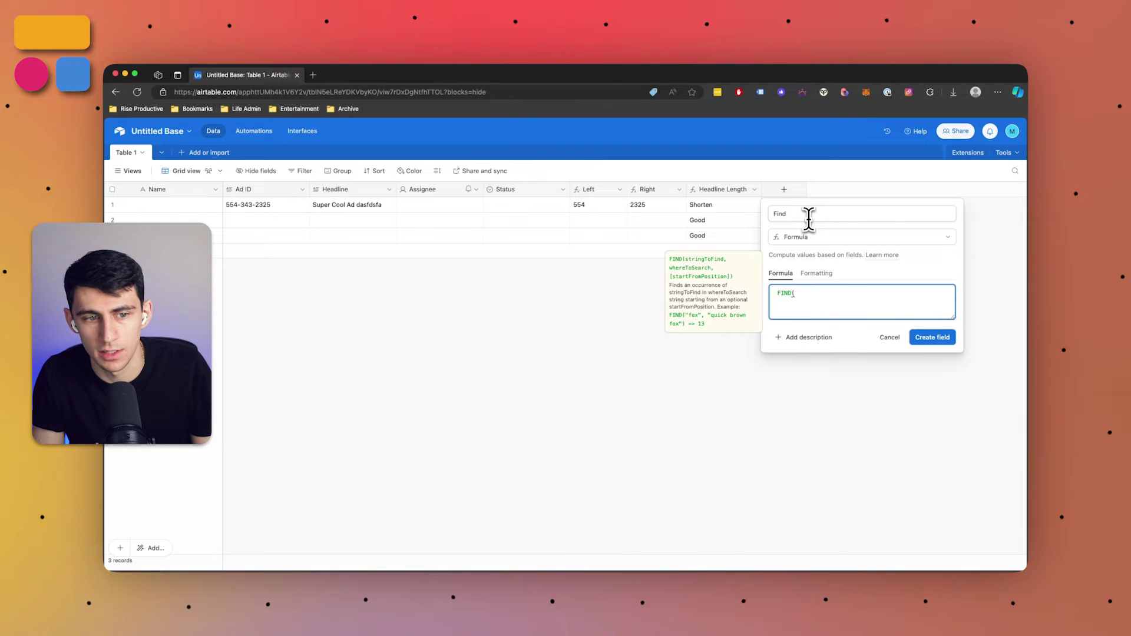
pyautogui.write('s')
pyautogui.press('BackSpace')
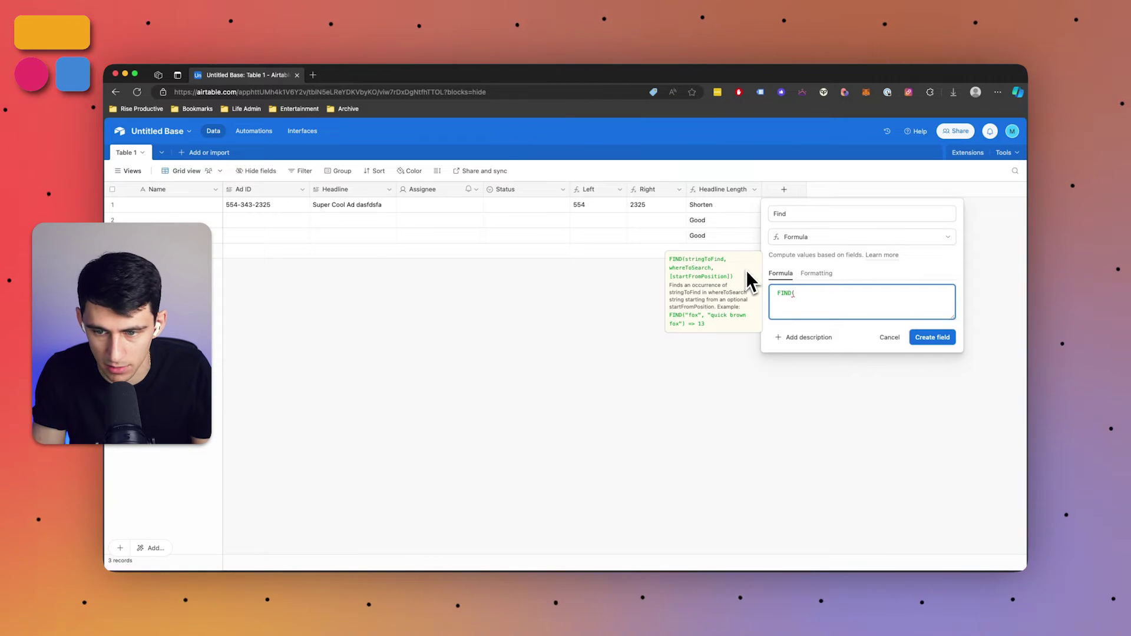
pyautogui.write('super,')
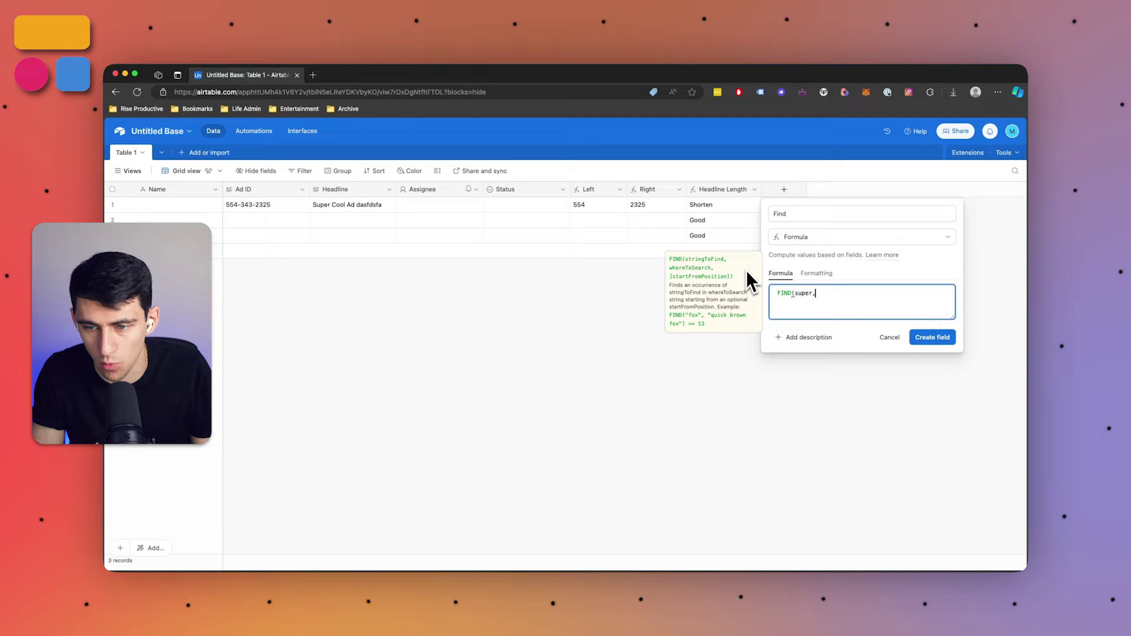
pyautogui.write('Headline')
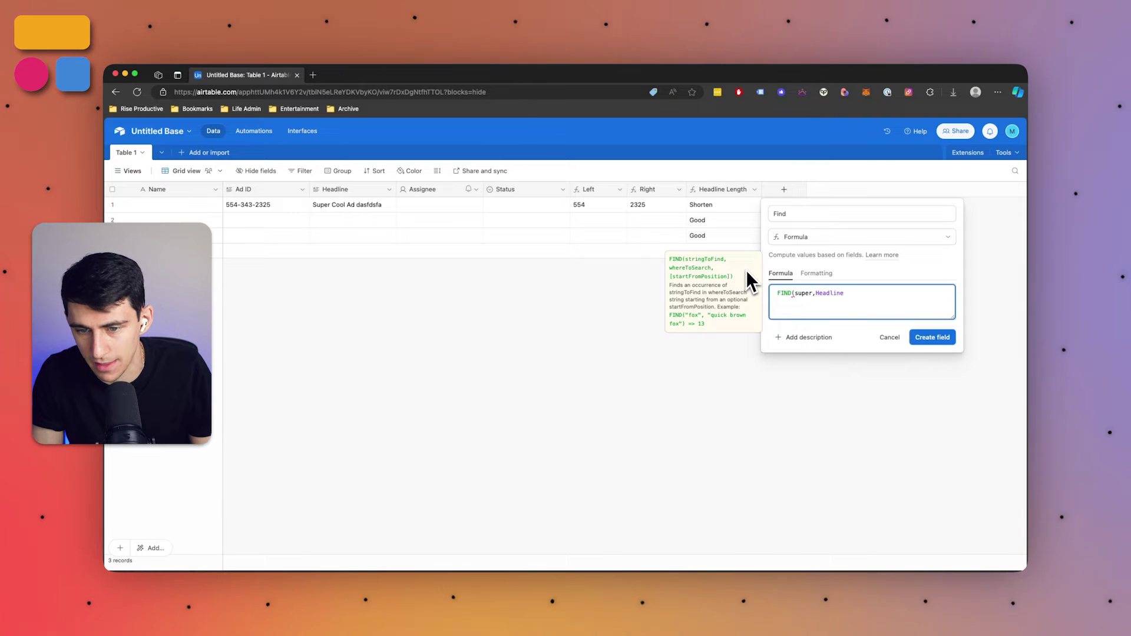
pyautogui.write(')')
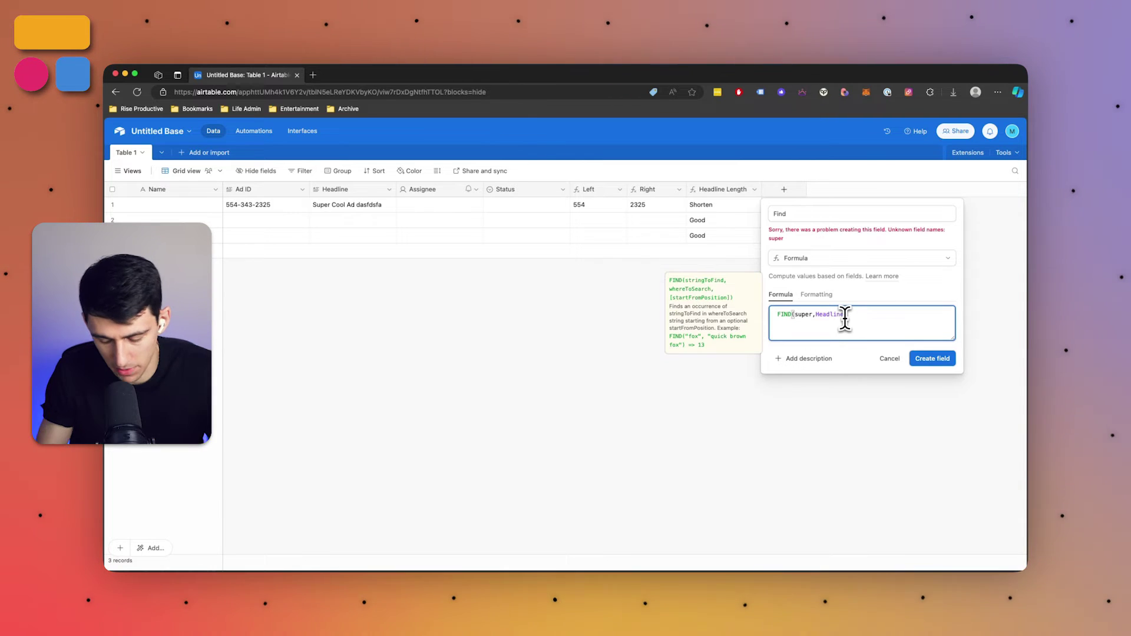
pyautogui.press('Left')
pyautogui.press('Left')
pyautogui.press('Left')
pyautogui.press('Left')
pyautogui.press('Left')
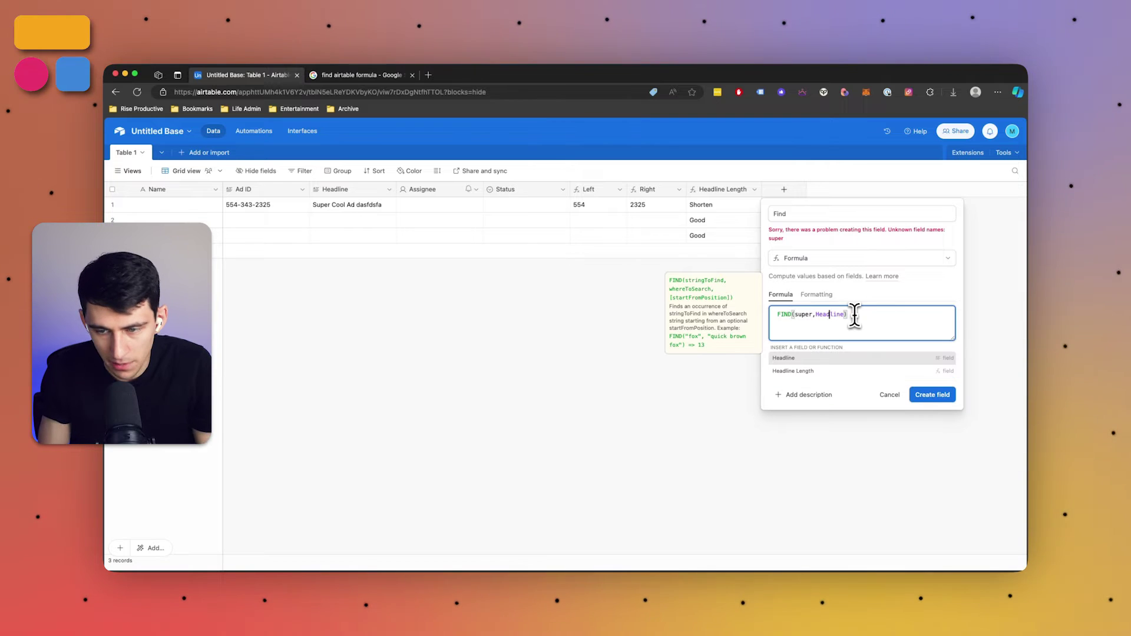
pyautogui.write('"')
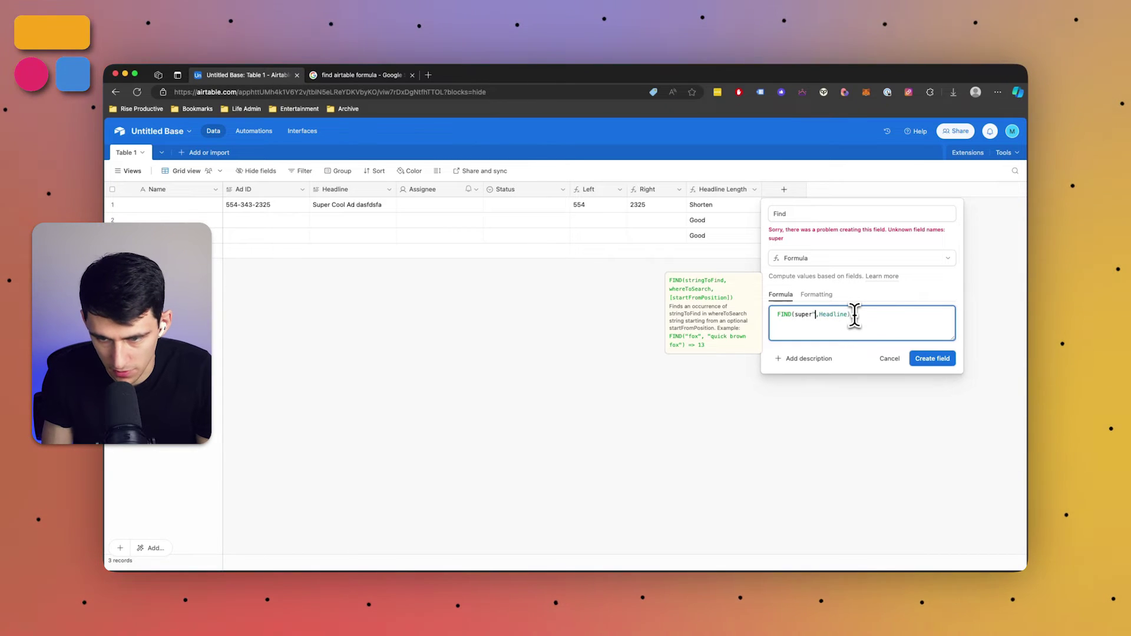
pyautogui.write('"')
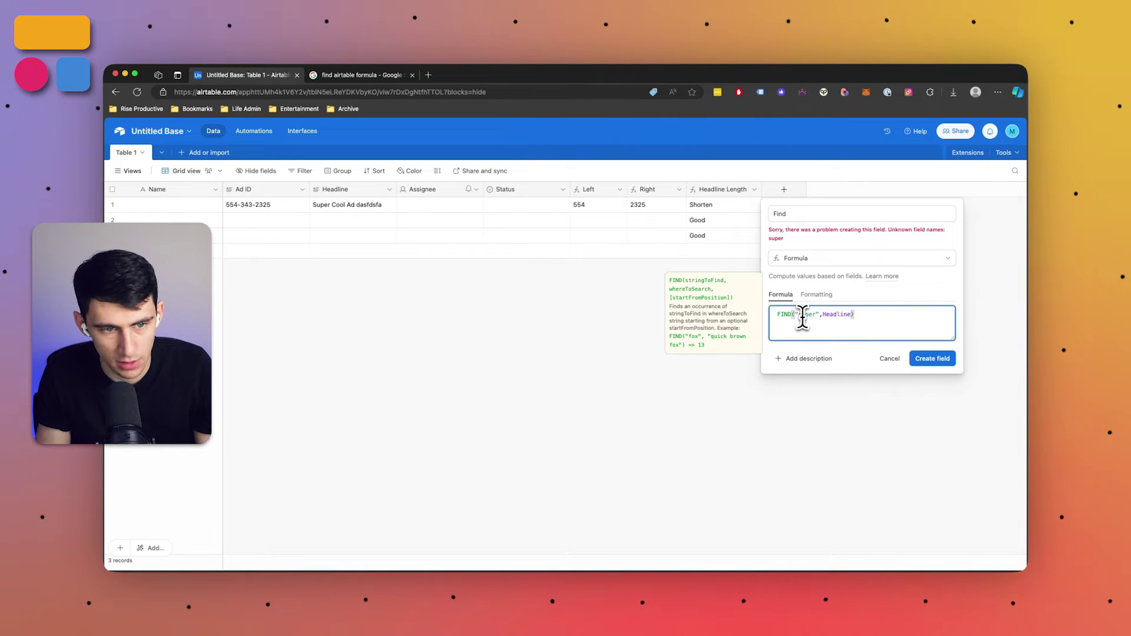
# Create the Find field and narrow its column
pyautogui.click(928, 360)
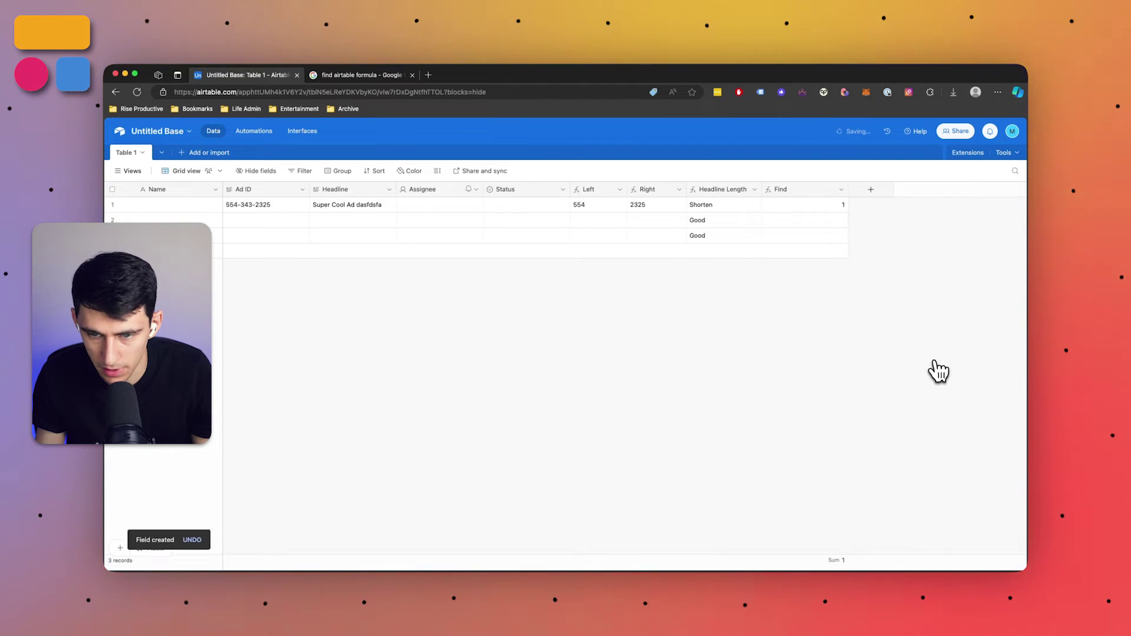
pyautogui.click(817, 209)
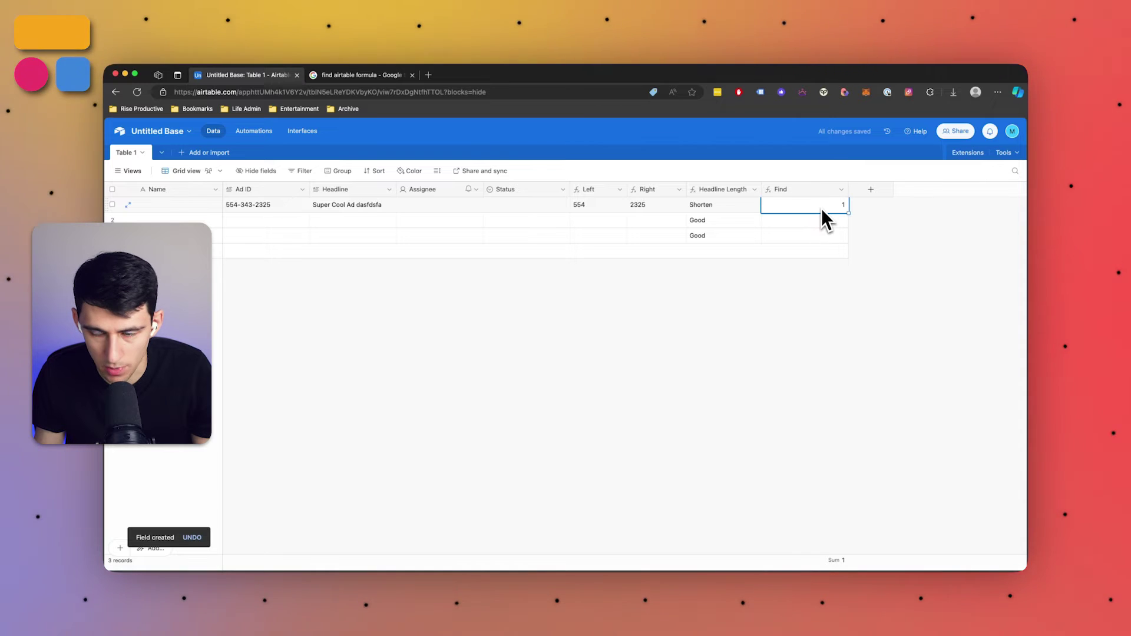
pyautogui.moveTo(848, 194); pyautogui.dragTo(818, 195)
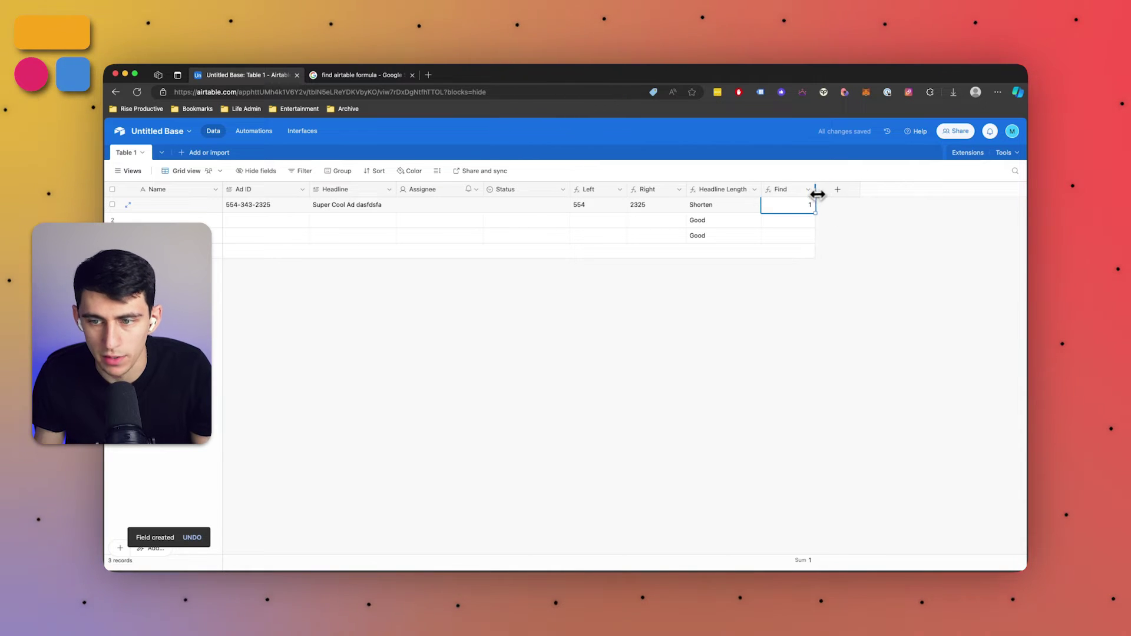
pyautogui.click(807, 190)
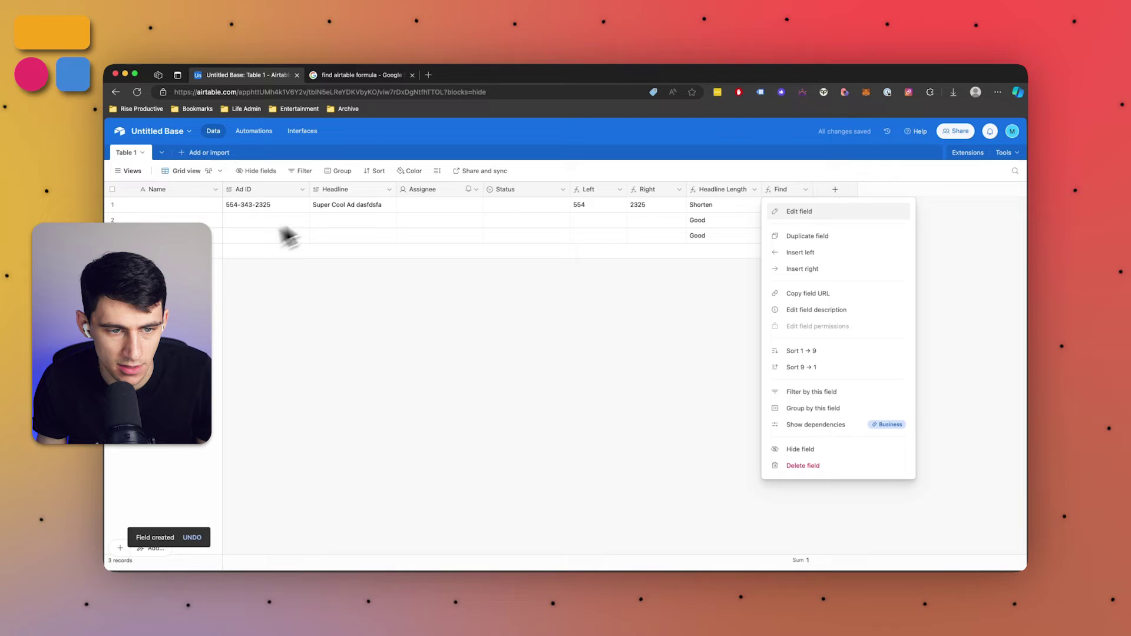
# Edit row 1's headline to add Super and review the Find formula
pyautogui.click(363, 205)
pyautogui.doubleClick(359, 210)
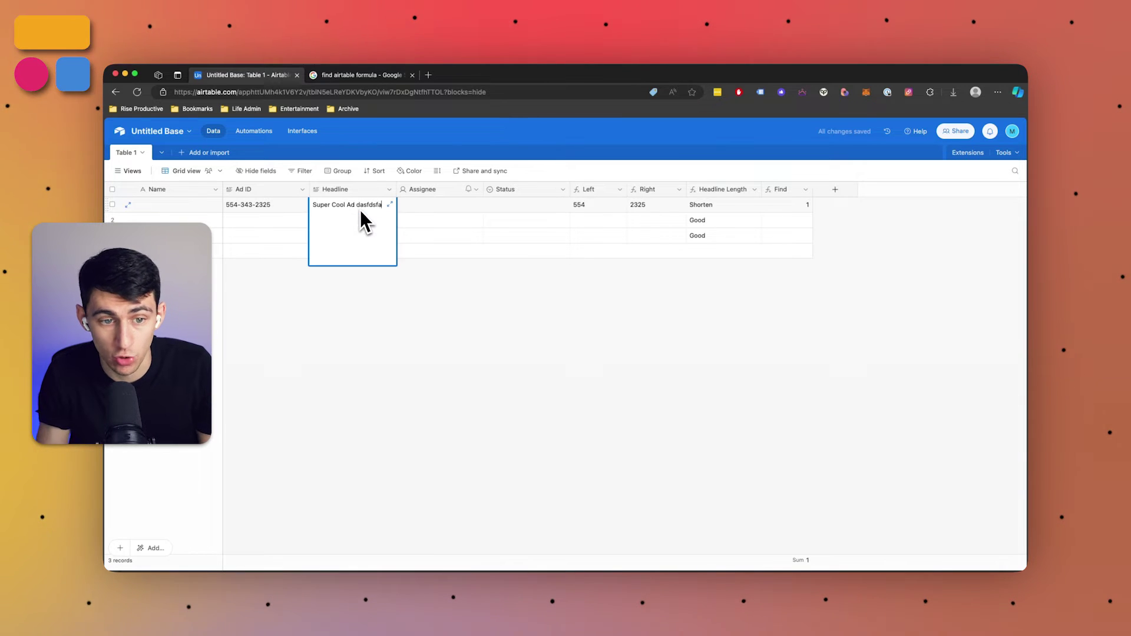
pyautogui.press('BackSpace')
pyautogui.press('BackSpace')
pyautogui.press('BackSpace')
pyautogui.press('BackSpace')
pyautogui.press('BackSpace')
pyautogui.press('BackSpace')
pyautogui.press('BackSpace')
pyautogui.press('BackSpace')
pyautogui.write('Super')
pyautogui.click(441, 258)
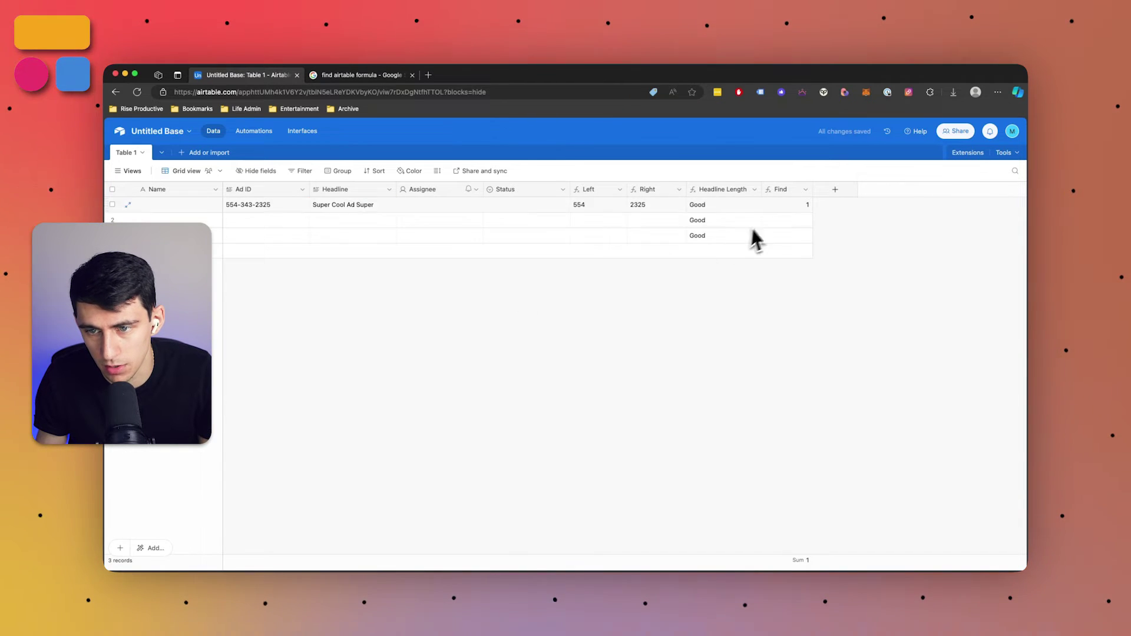
pyautogui.doubleClick(780, 189)
pyautogui.click(739, 338)
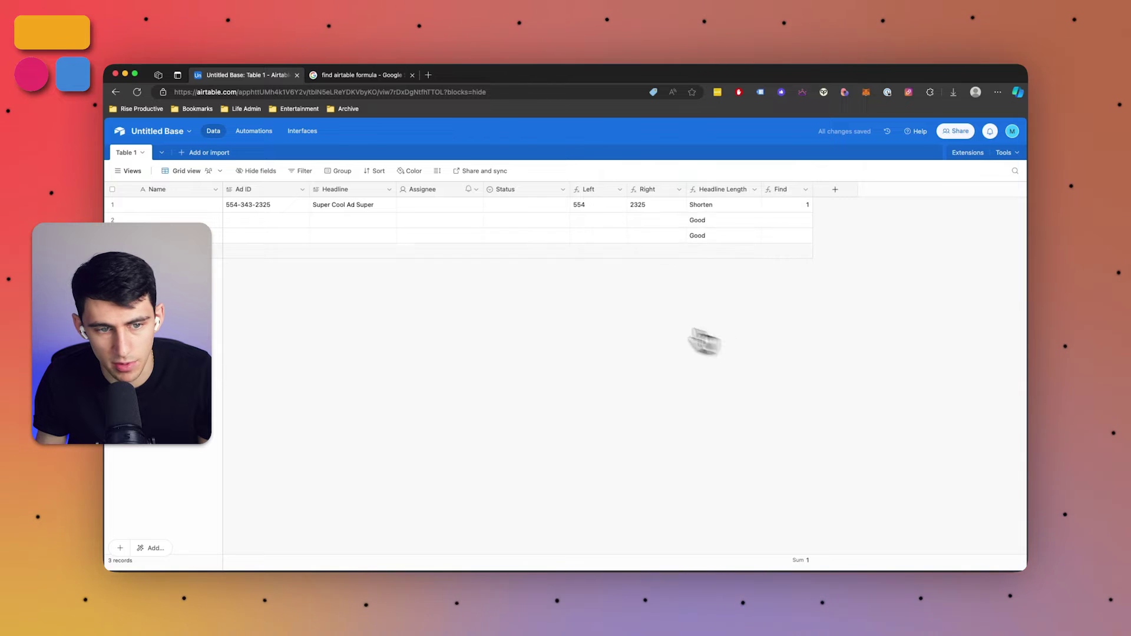
# Delete Super from the headline so it reads 'Cool Ad', making Find return 0
pyautogui.doubleClick(372, 216)
pyautogui.press('BackSpace')
pyautogui.press('BackSpace')
pyautogui.press('BackSpace')
pyautogui.press('BackSpace')
pyautogui.press('BackSpace')
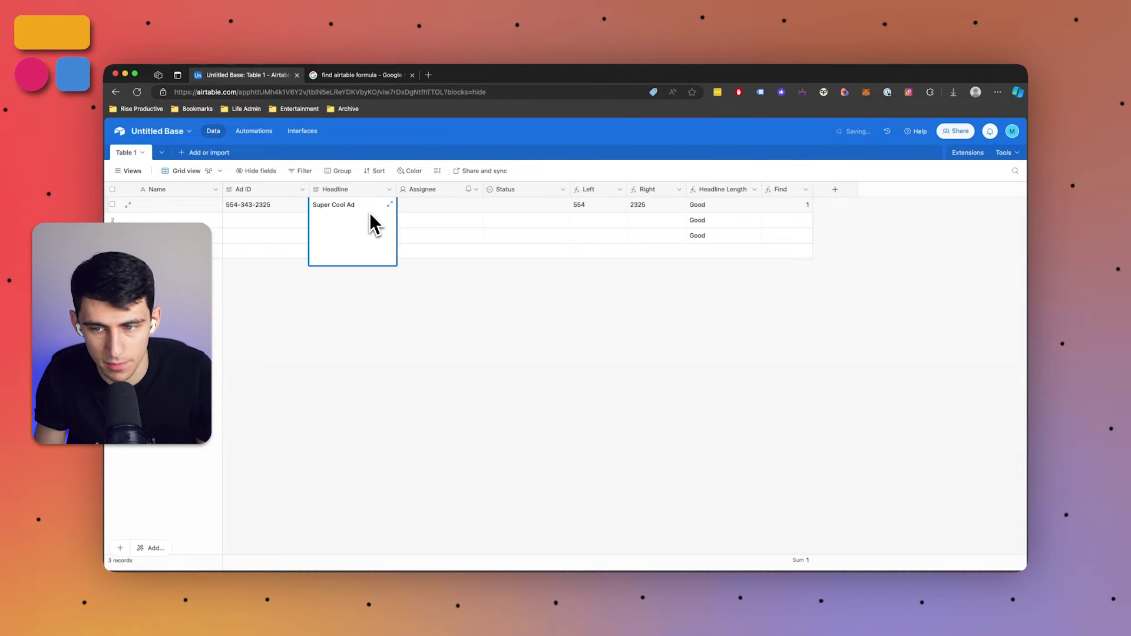
pyautogui.doubleClick(330, 205)
pyautogui.press('BackSpace')
pyautogui.click(808, 207)
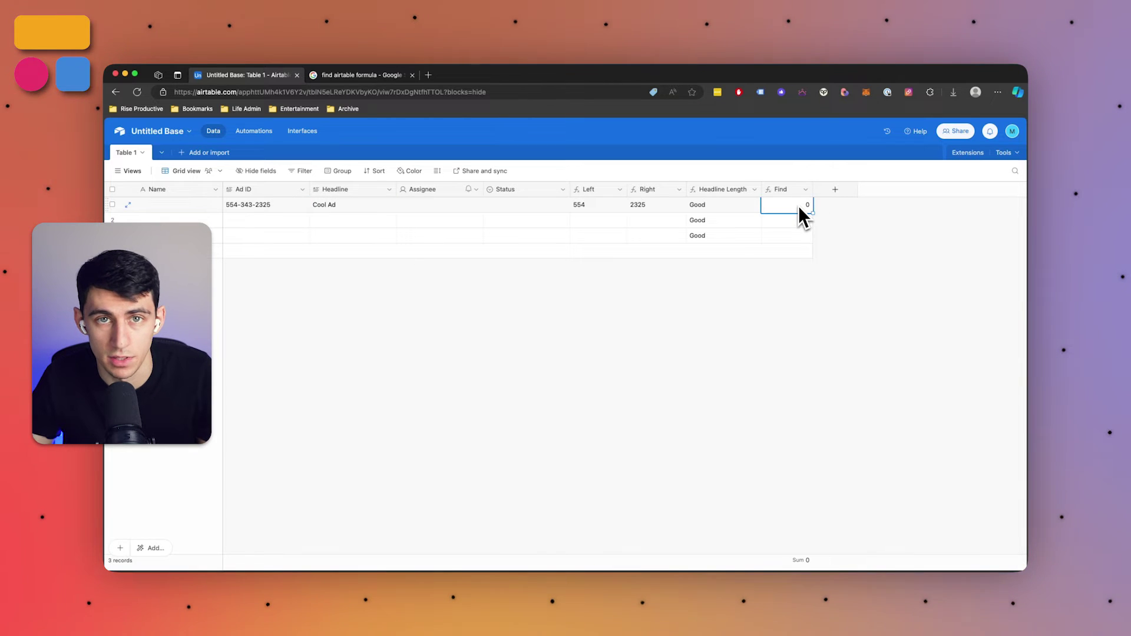
pyautogui.click(806, 190)
# Duplicate the Find field
pyautogui.click(797, 212)
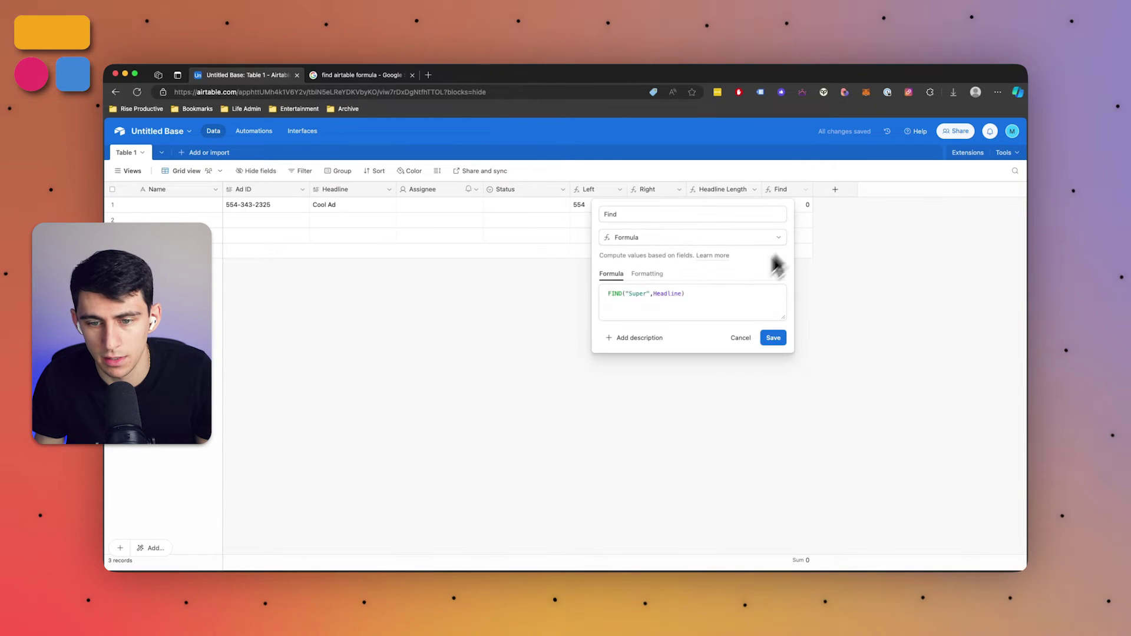
pyautogui.press('Escape')
pyautogui.click(812, 196)
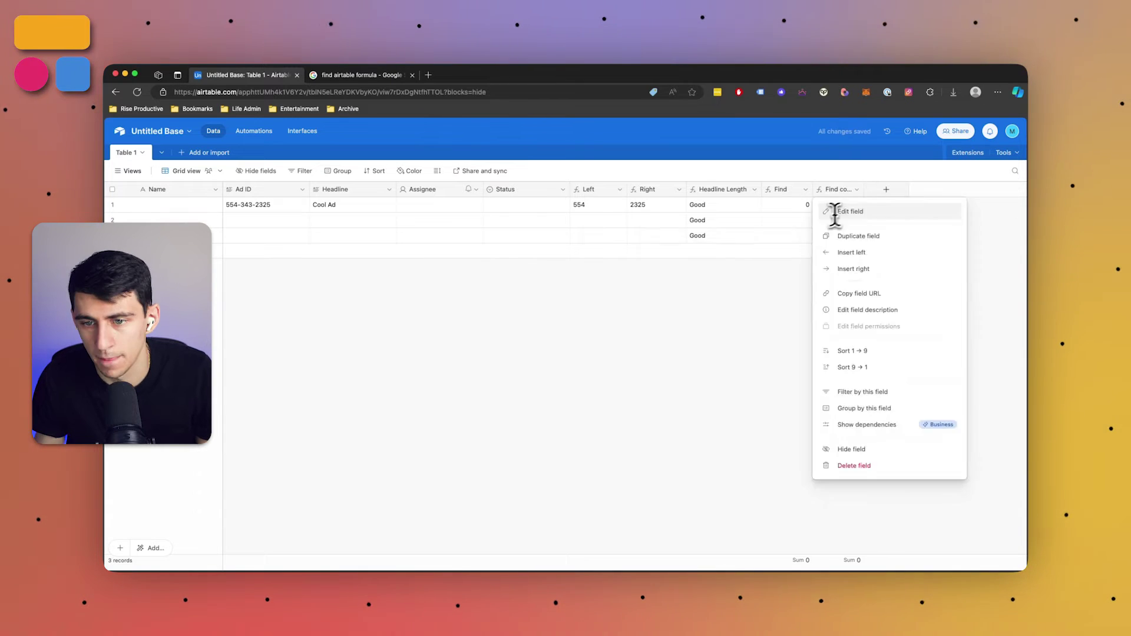
pyautogui.click(808, 236)
# Rename the copy 'Search', set its formula to SEARCH("Cool", Headline), and save it
pyautogui.tripleClick(754, 215)
pyautogui.write('Search')
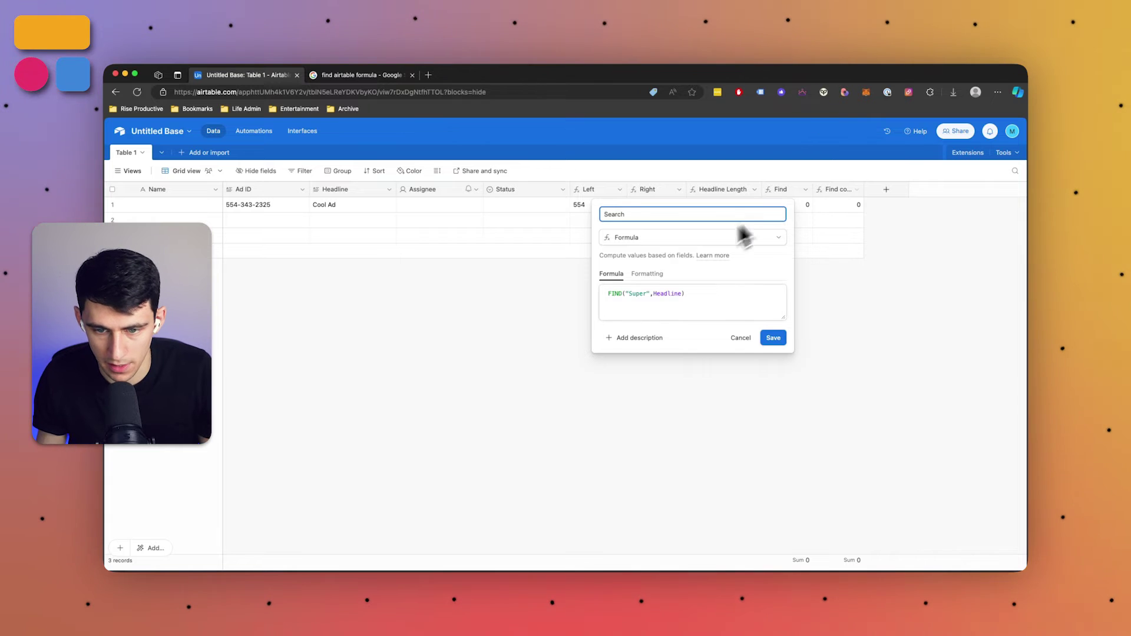
pyautogui.click(646, 298)
pyautogui.hotkey('ctrl', 'a')
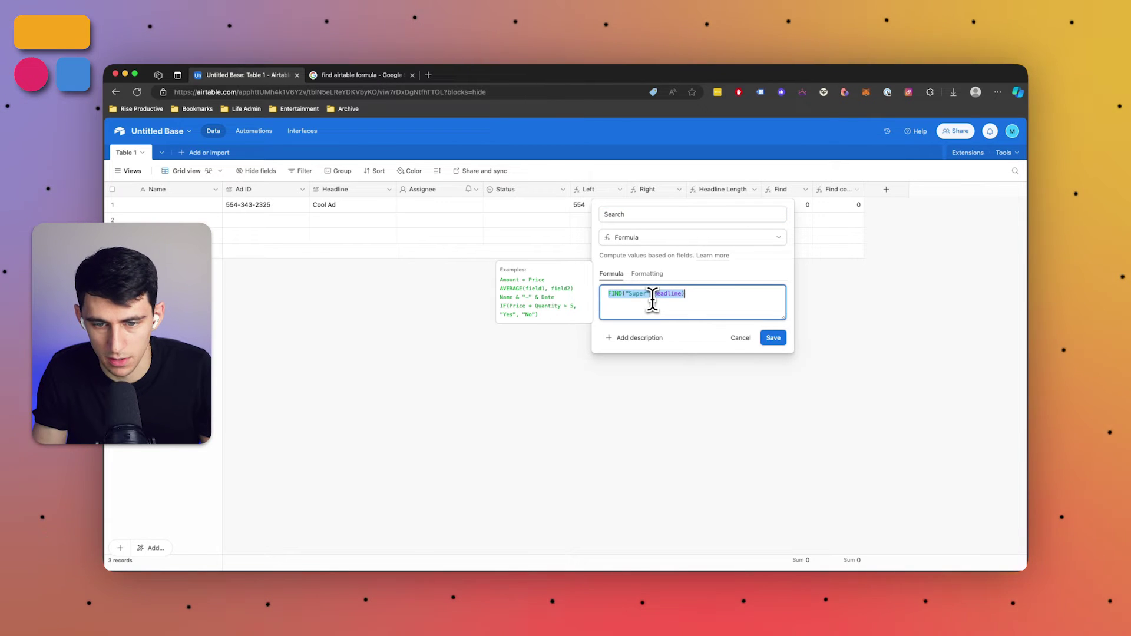
pyautogui.write('search')
pyautogui.press('Tab')
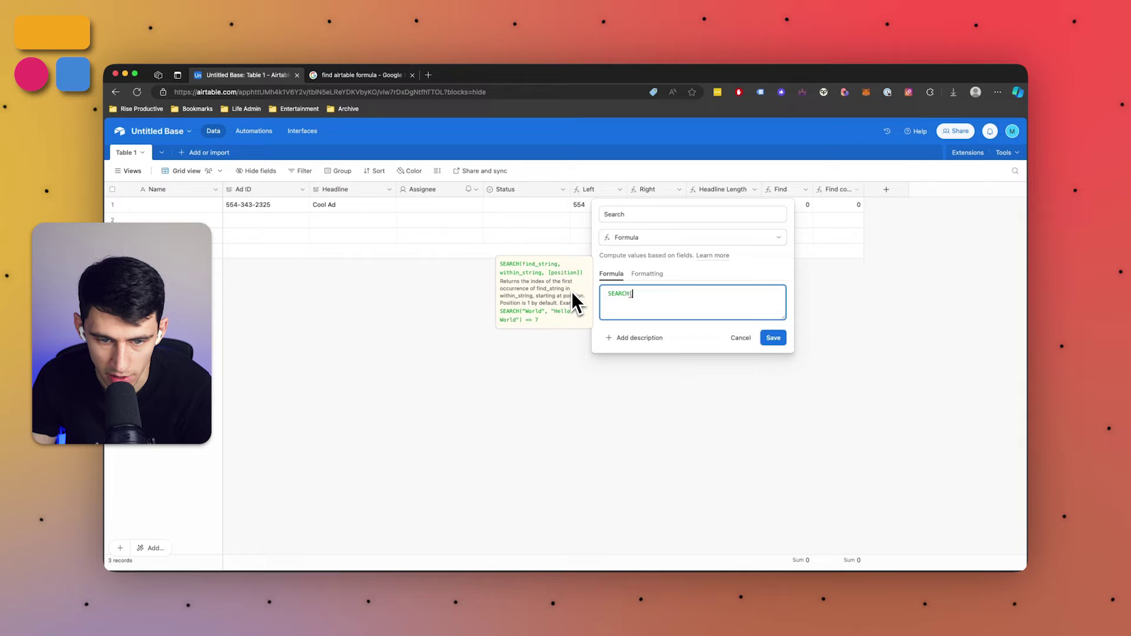
pyautogui.write('"Cool"')
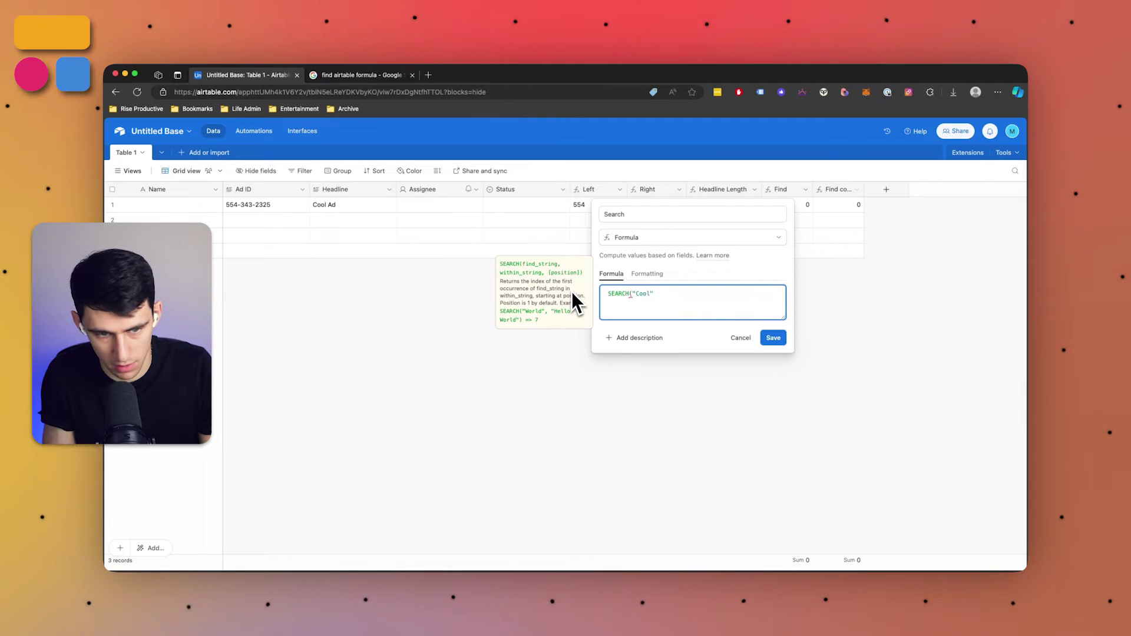
pyautogui.write(', Hea')
pyautogui.press('Return')
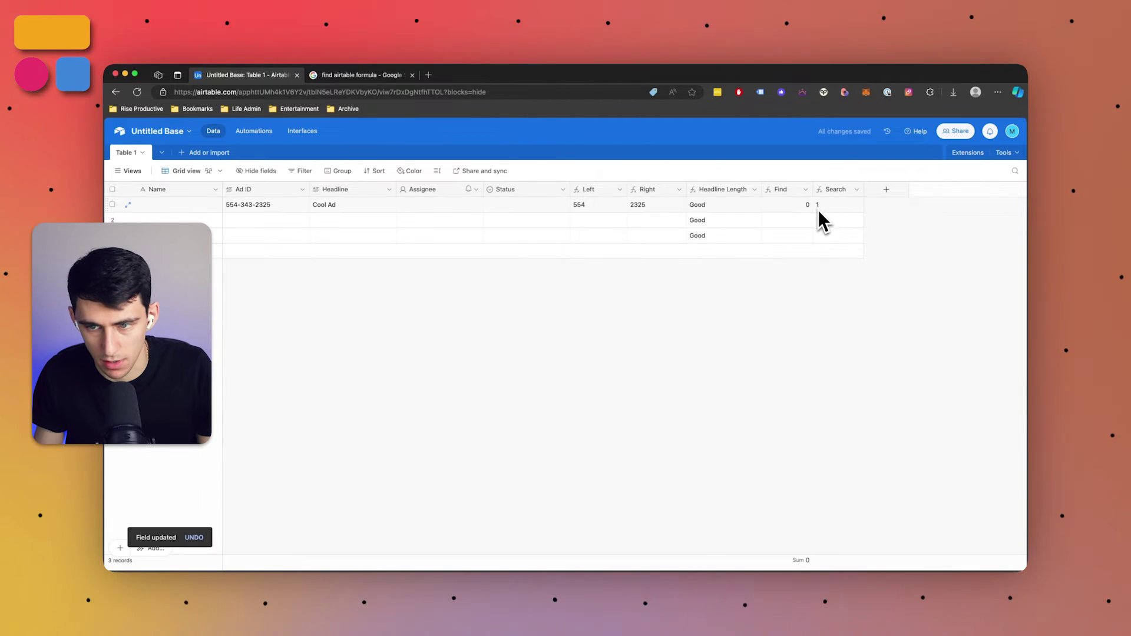
# Prefix row 1's headline with 'Super' so it reads Super Cool Ad and Search returns 7
pyautogui.click(819, 212)
pyautogui.doubleClick(325, 212)
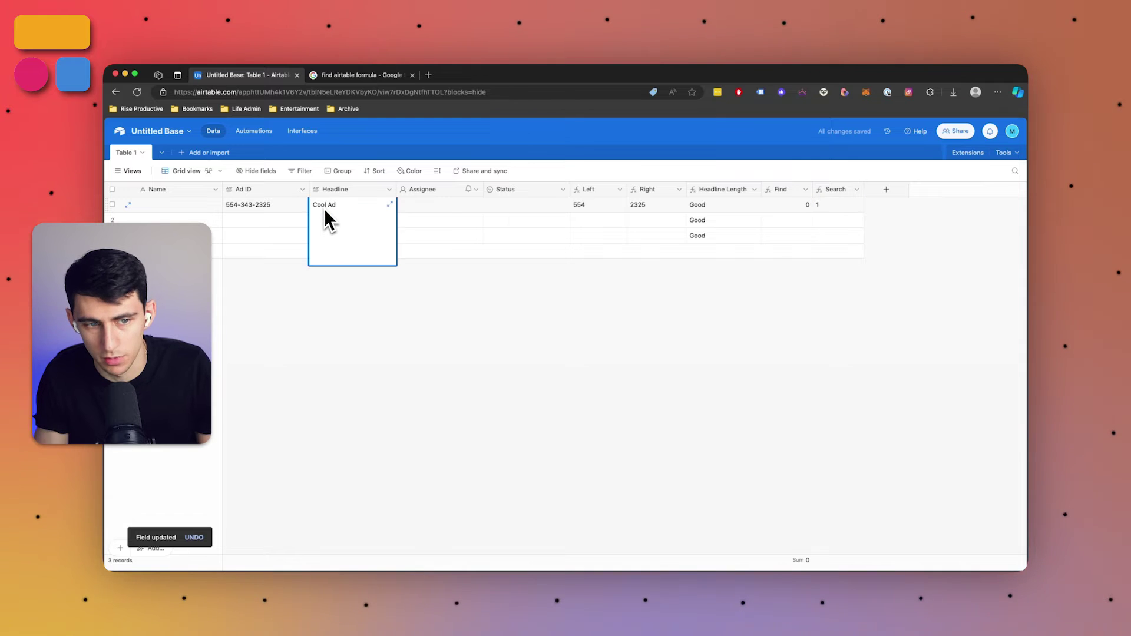
pyautogui.press('super+shift+Left')
pyautogui.press('Left')
pyautogui.write('S')
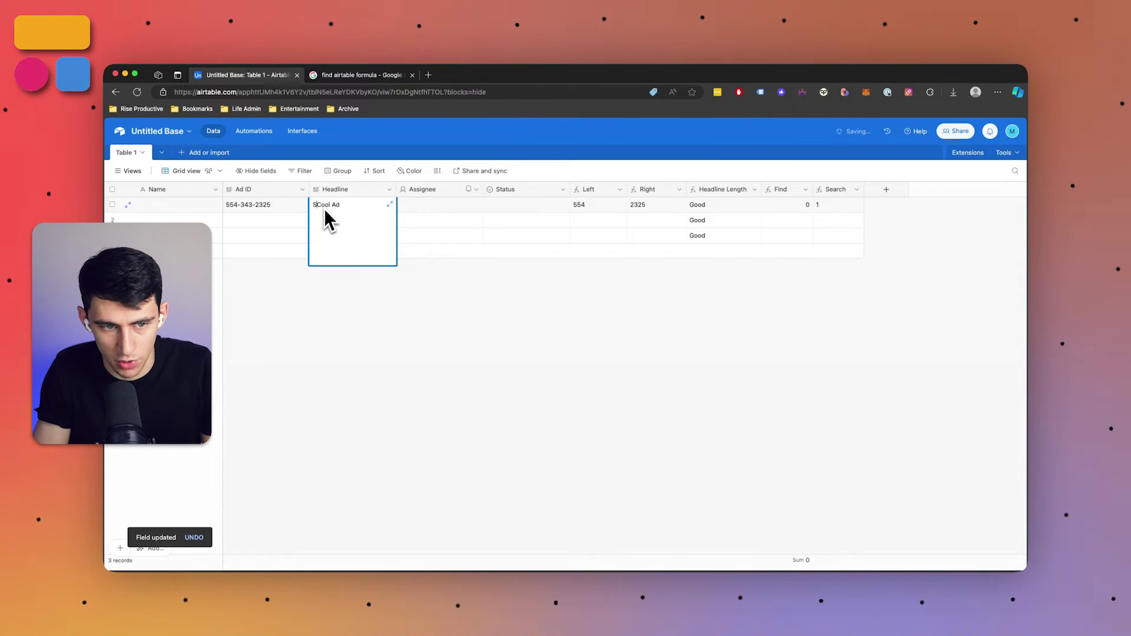
pyautogui.write('uper')
pyautogui.click(450, 288)
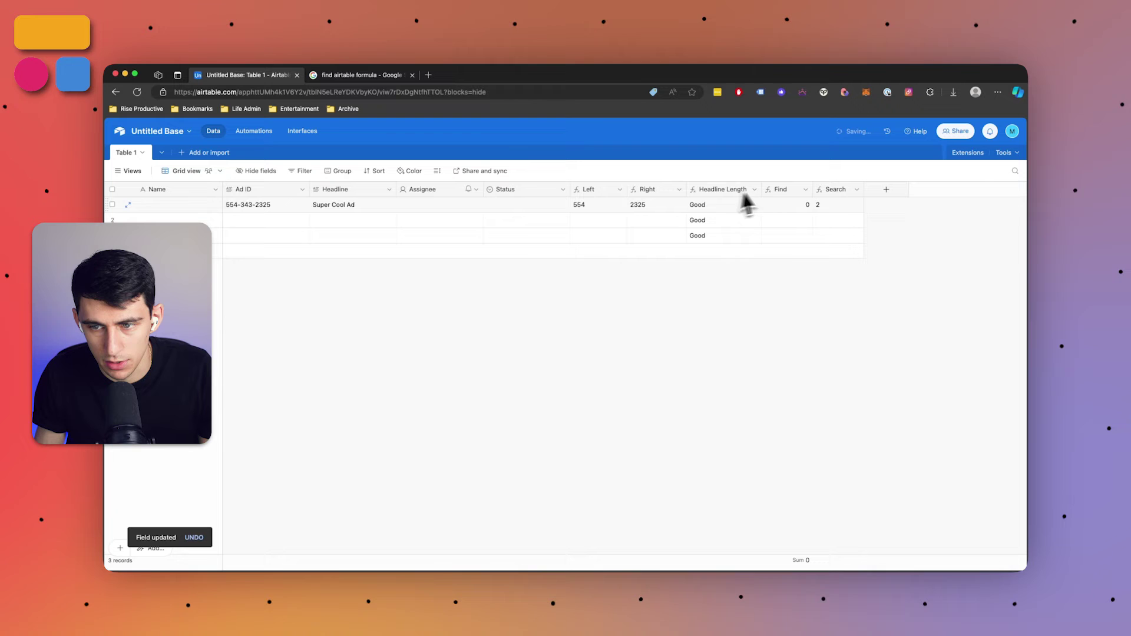
pyautogui.click(833, 204)
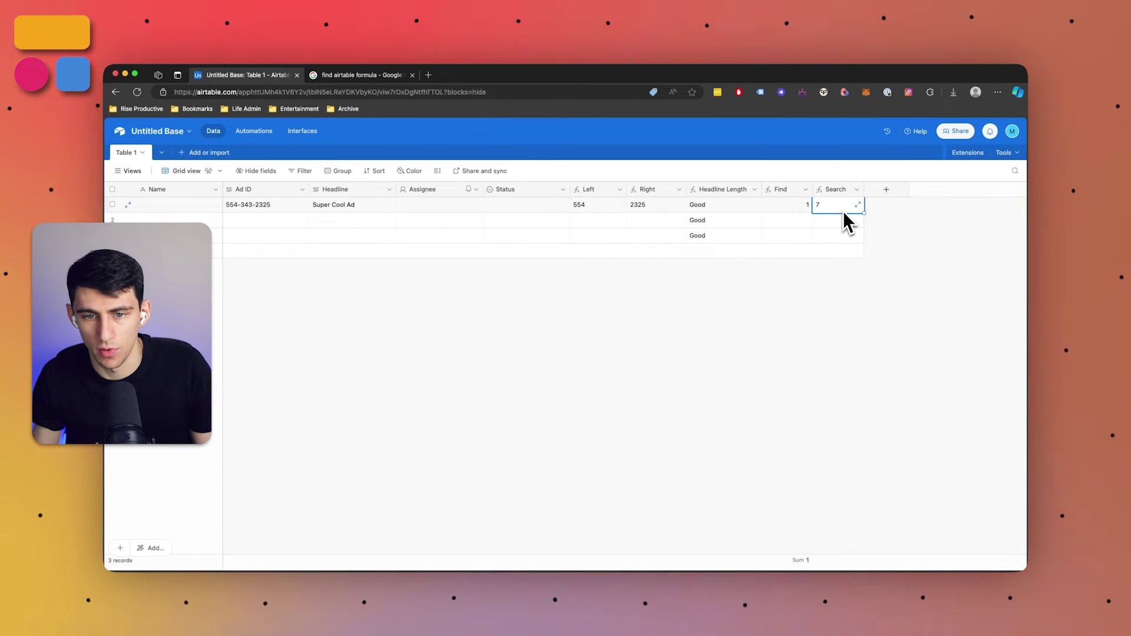
# Add a Number field named Ad Spend and move it between Headline and Assignee
pyautogui.click(899, 190)
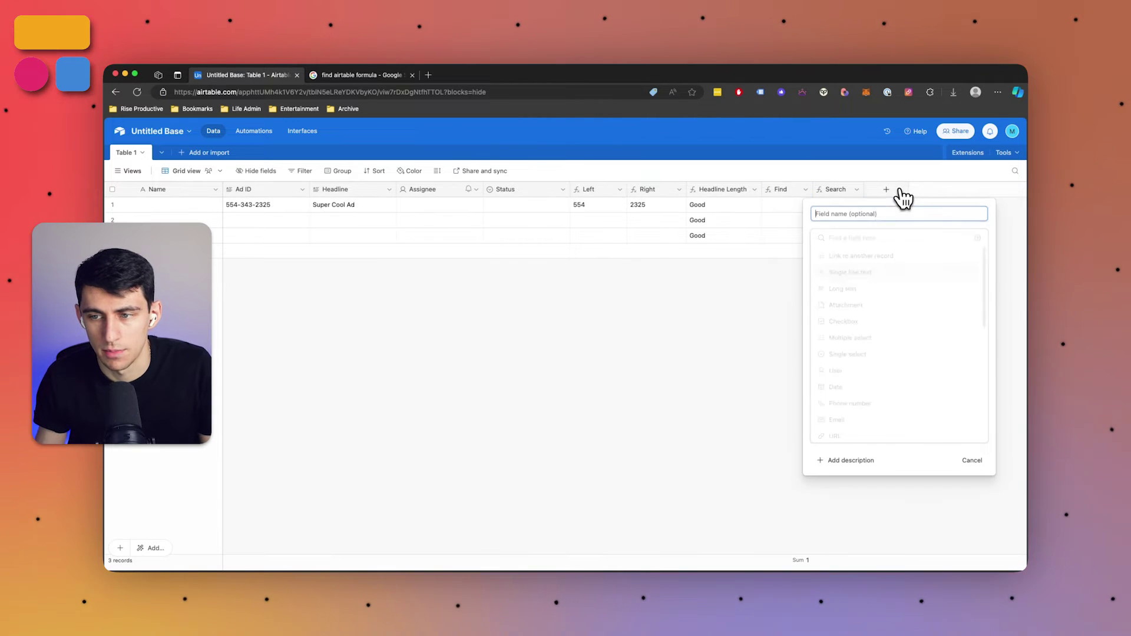
pyautogui.click(854, 236)
pyautogui.write('numb')
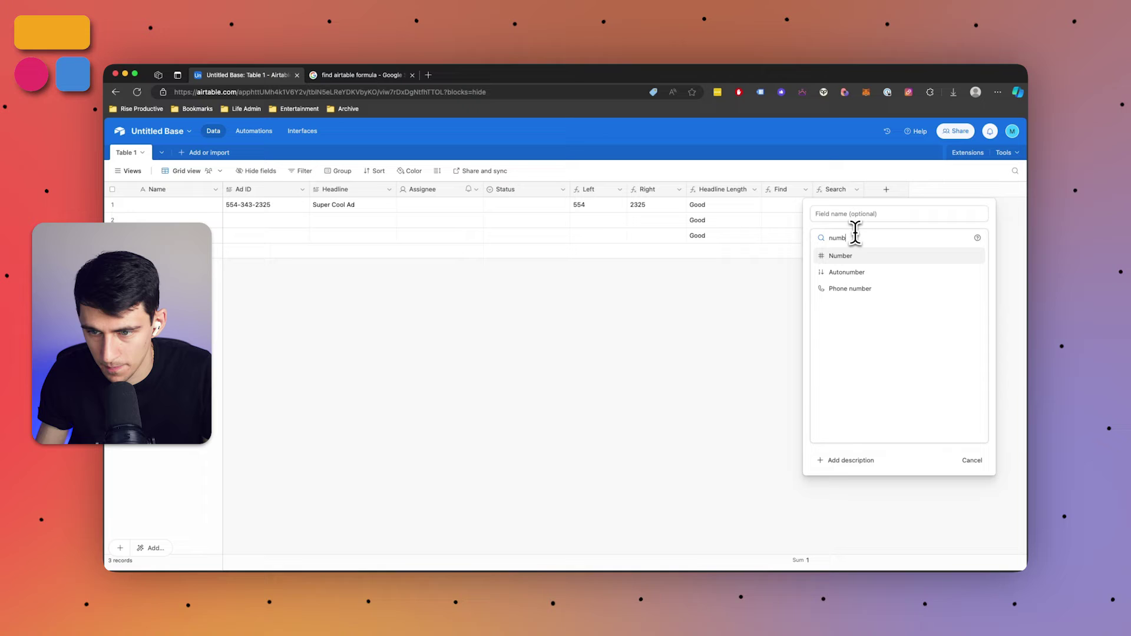
pyautogui.click(885, 255)
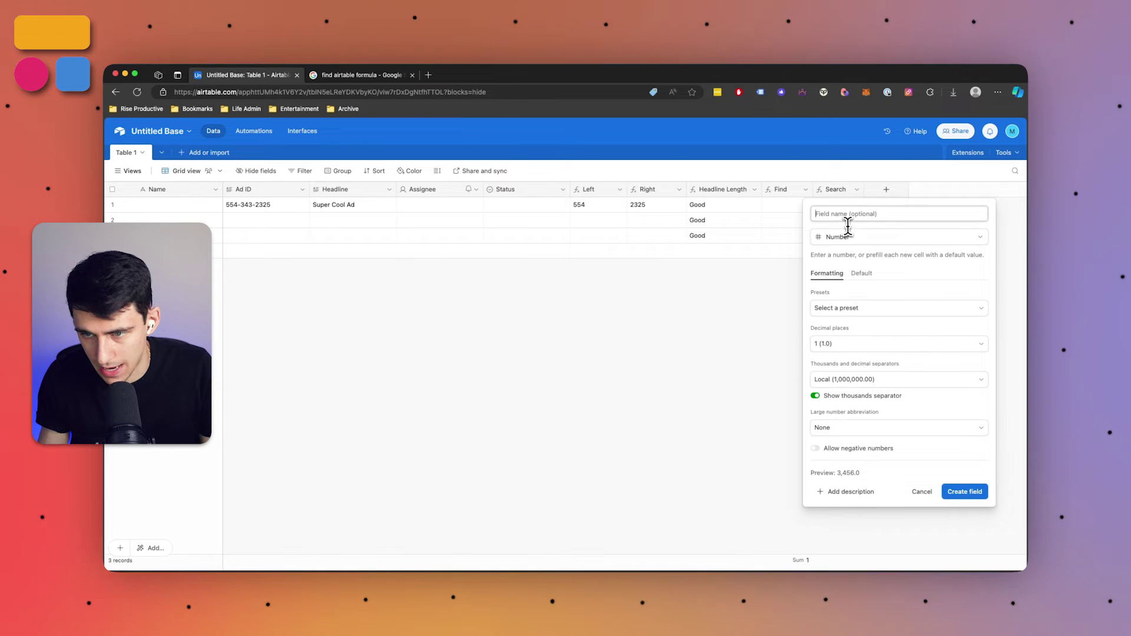
pyautogui.write('Ad Spend')
pyautogui.press('Return')
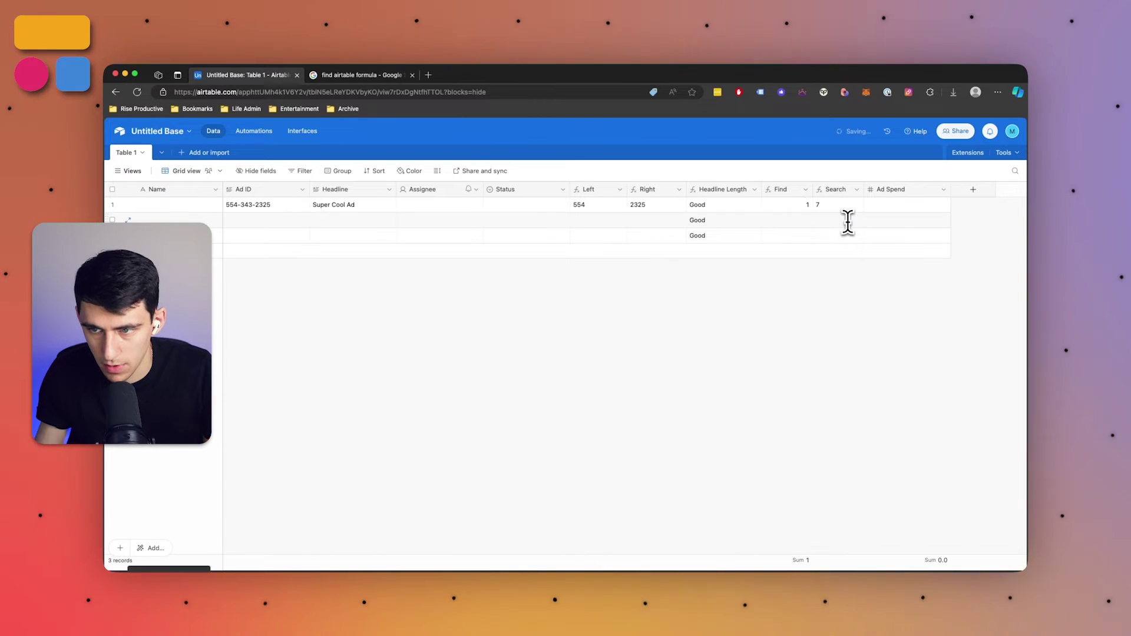
pyautogui.moveTo(884, 196); pyautogui.dragTo(409, 198)
# Enter 87.5 as row 1's Ad Spend and change the field type to Currency, showing $87.50
pyautogui.click(426, 203)
pyautogui.click(425, 203)
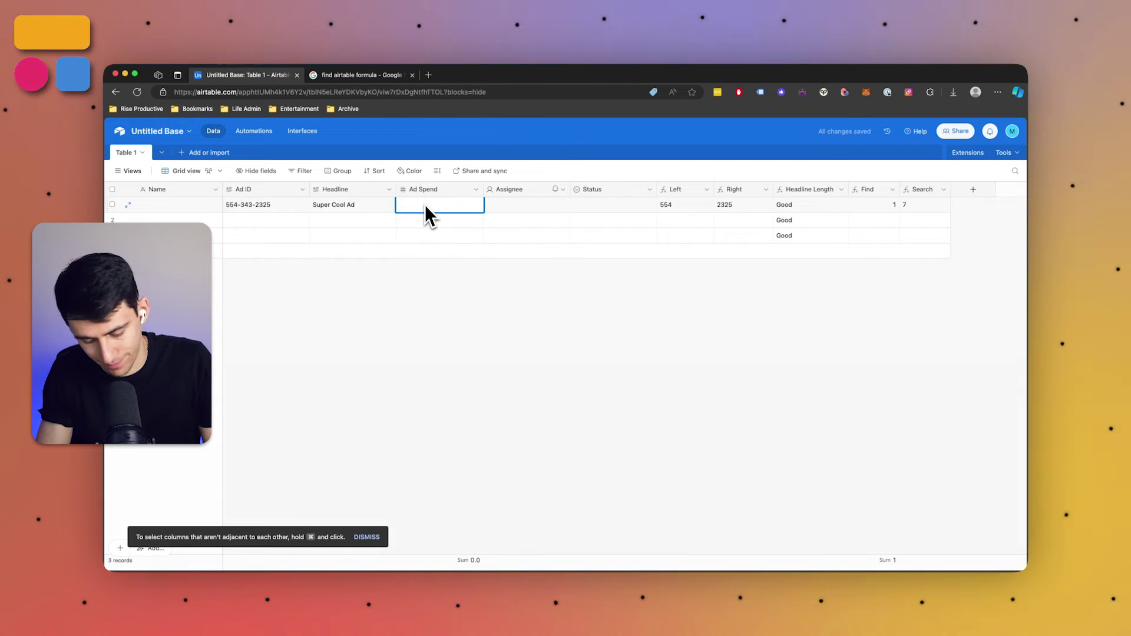
pyautogui.write('87.5')
pyautogui.press('Return')
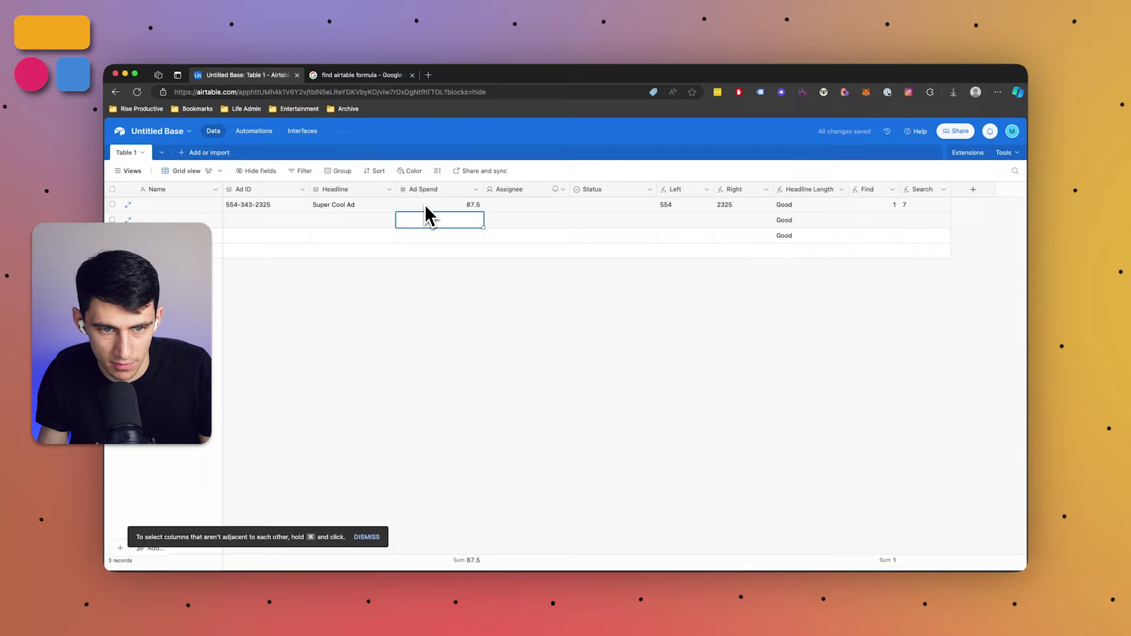
pyautogui.click(451, 236)
pyautogui.write('cur')
pyautogui.click(449, 262)
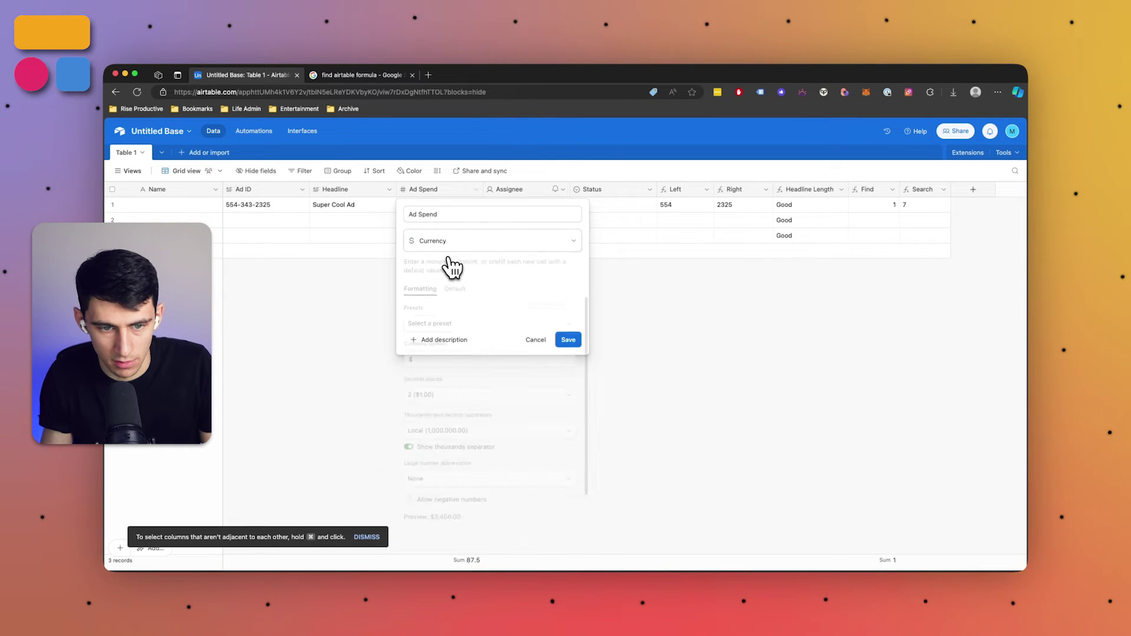
pyautogui.click(568, 529)
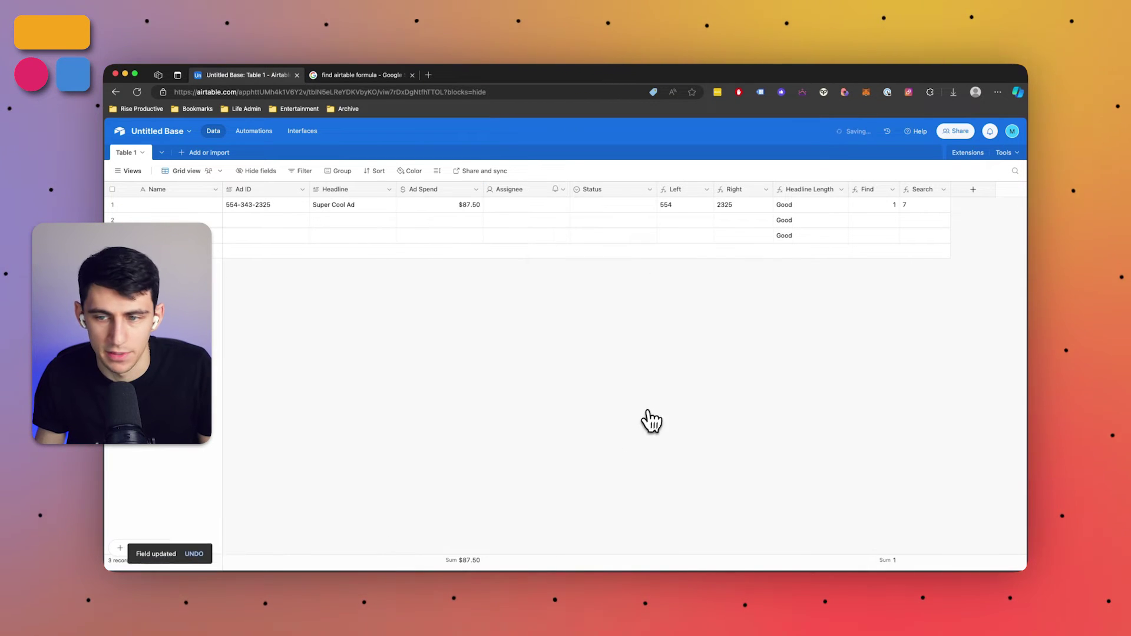
# Start a new formula field named Round
pyautogui.click(974, 196)
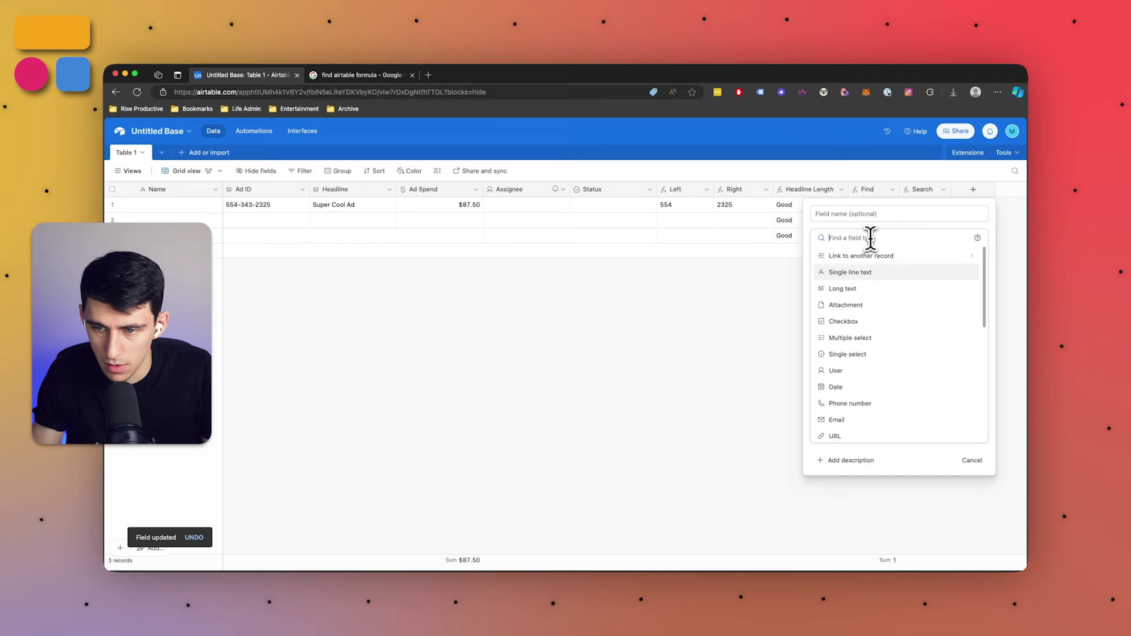
pyautogui.write('formula')
pyautogui.press('Return')
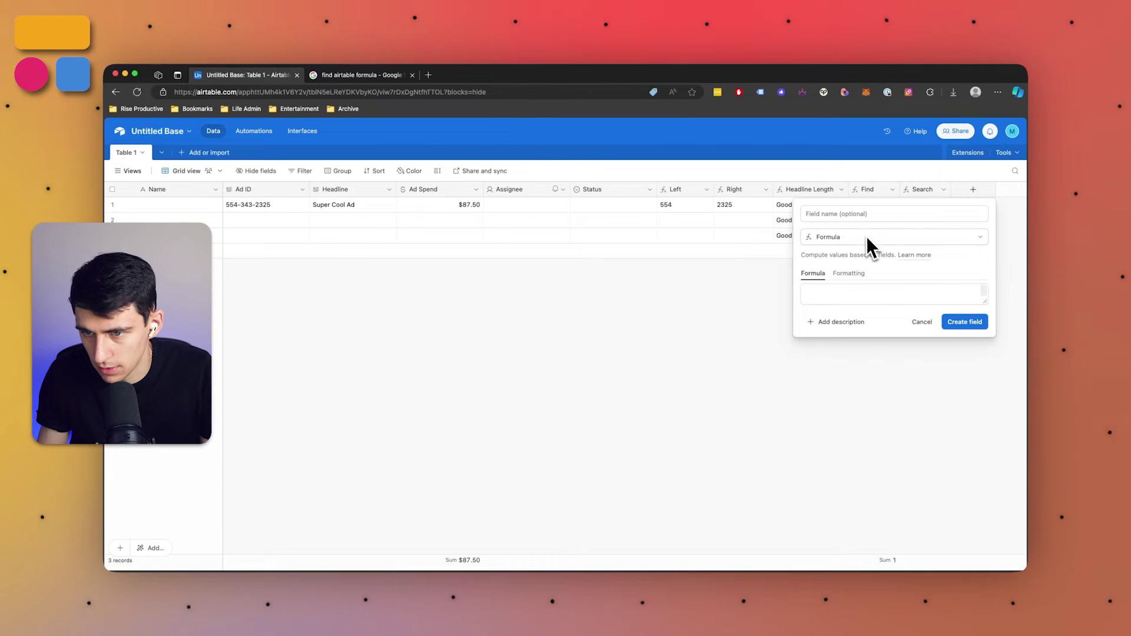
pyautogui.click(856, 217)
pyautogui.write('Round')
pyautogui.press('Tab')
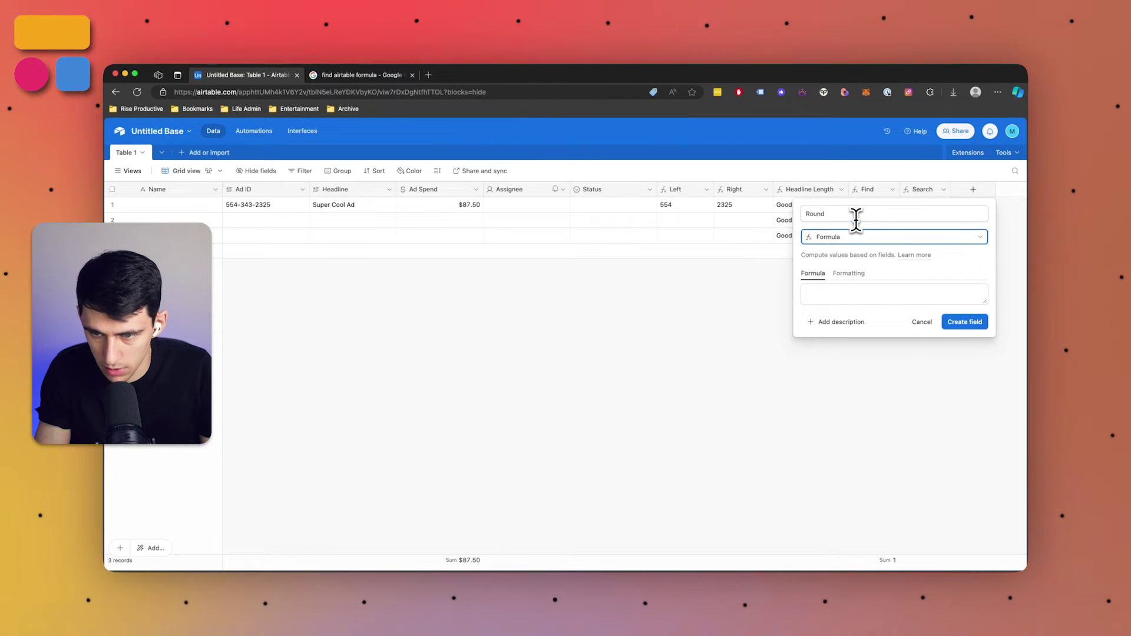
pyautogui.press('Tab')
pyautogui.press('Tab')
# Enter the formula ROUND({Ad Spend},1) and create the Round field
pyautogui.write('round')
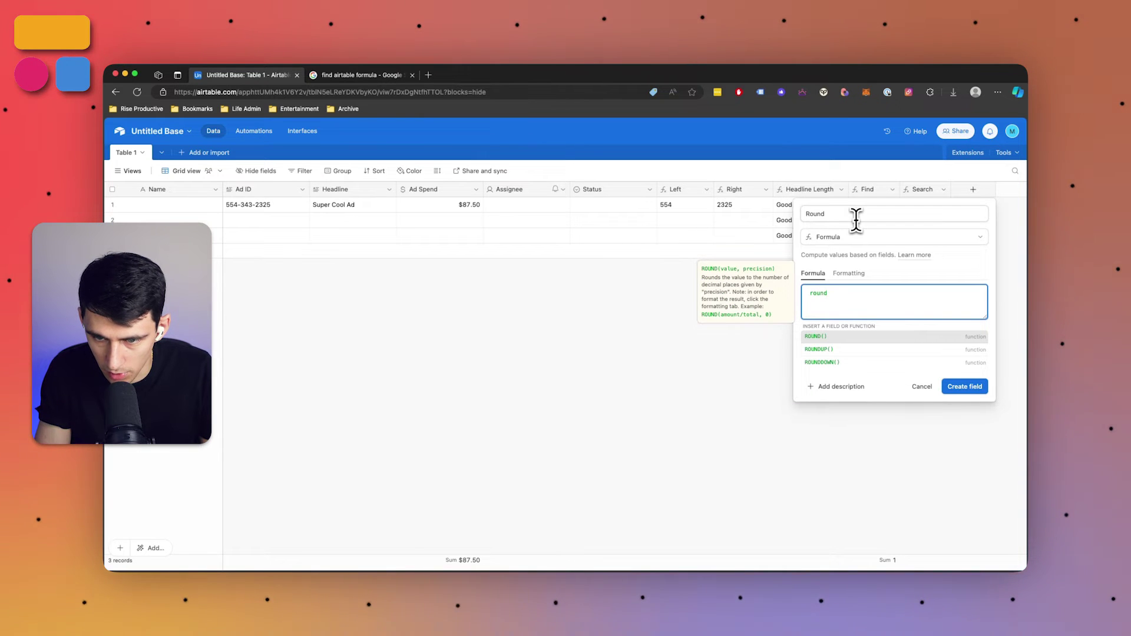
pyautogui.press('Return')
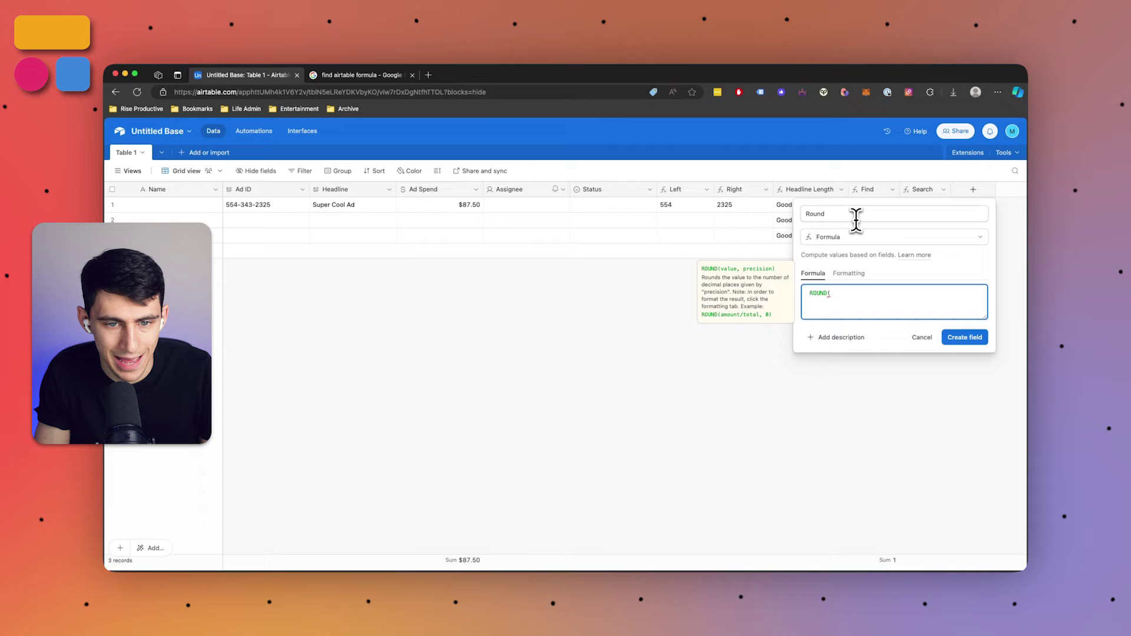
pyautogui.write('{')
pyautogui.press('Down')
pyautogui.press('Down')
pyautogui.press('Down')
pyautogui.press('Return')
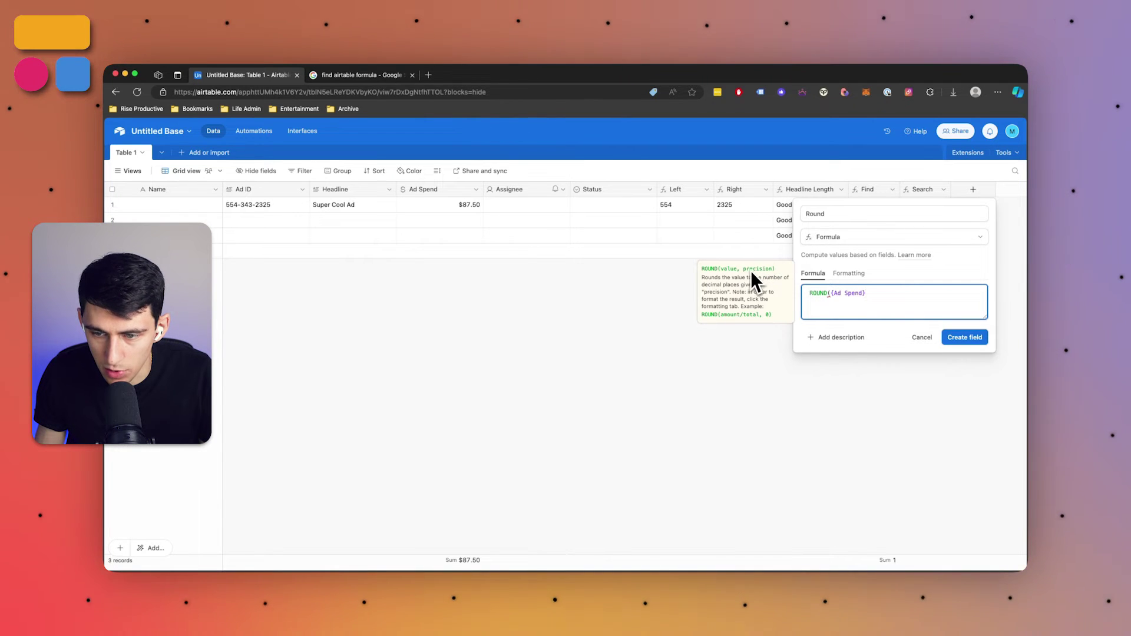
pyautogui.write(',')
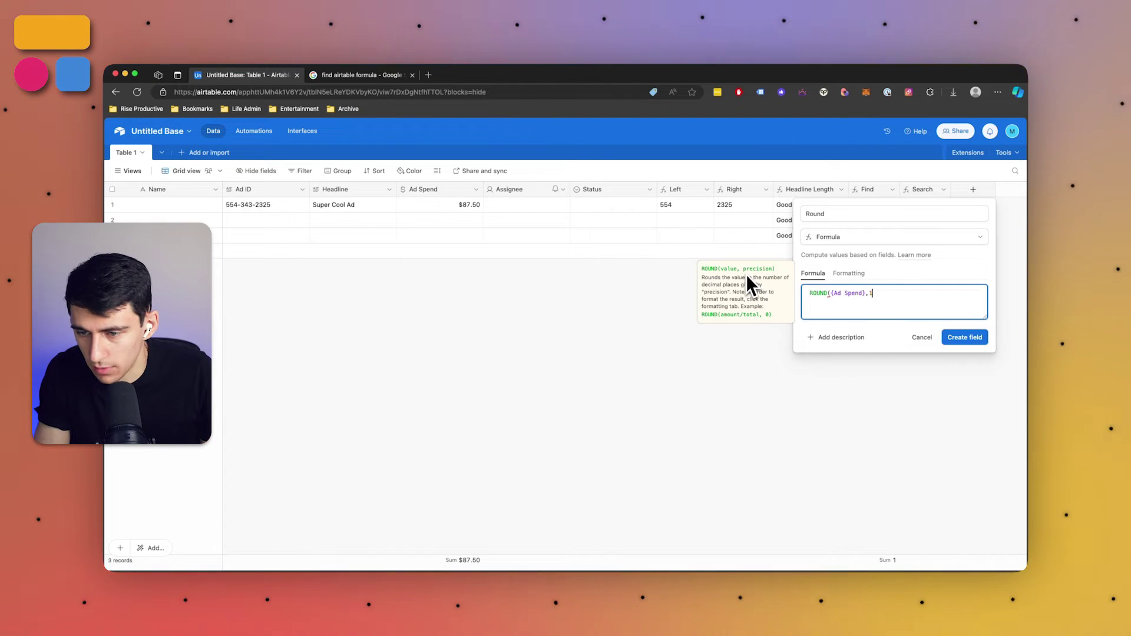
pyautogui.write('1)')
pyautogui.click(974, 338)
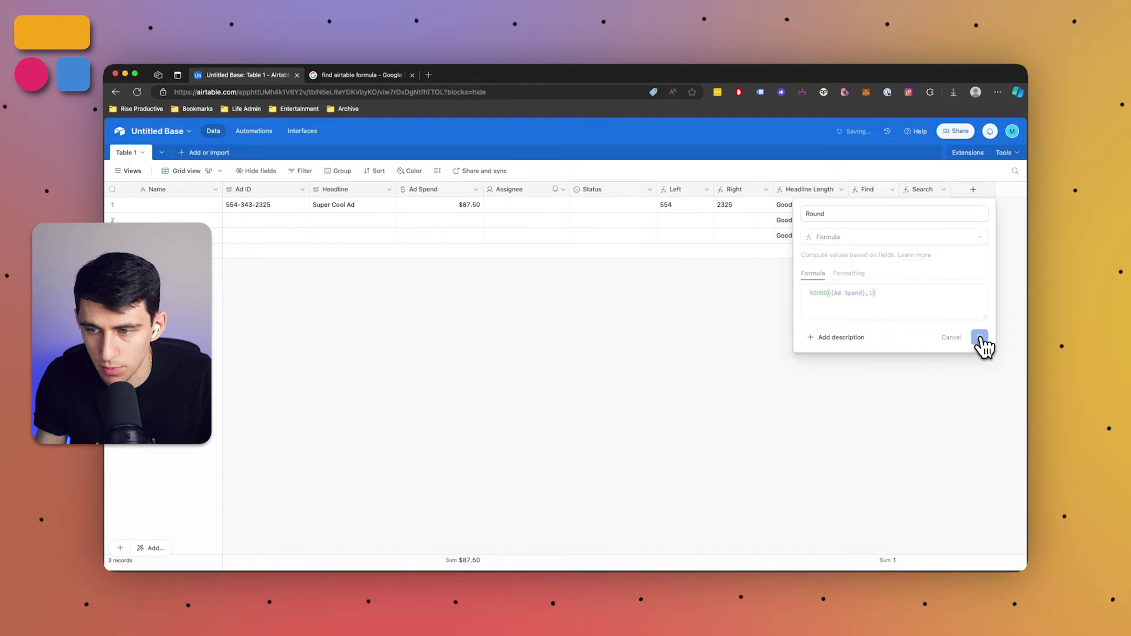
# Move the Round column next to Ad Spend, where row 1 shows 88
pyautogui.click(995, 206)
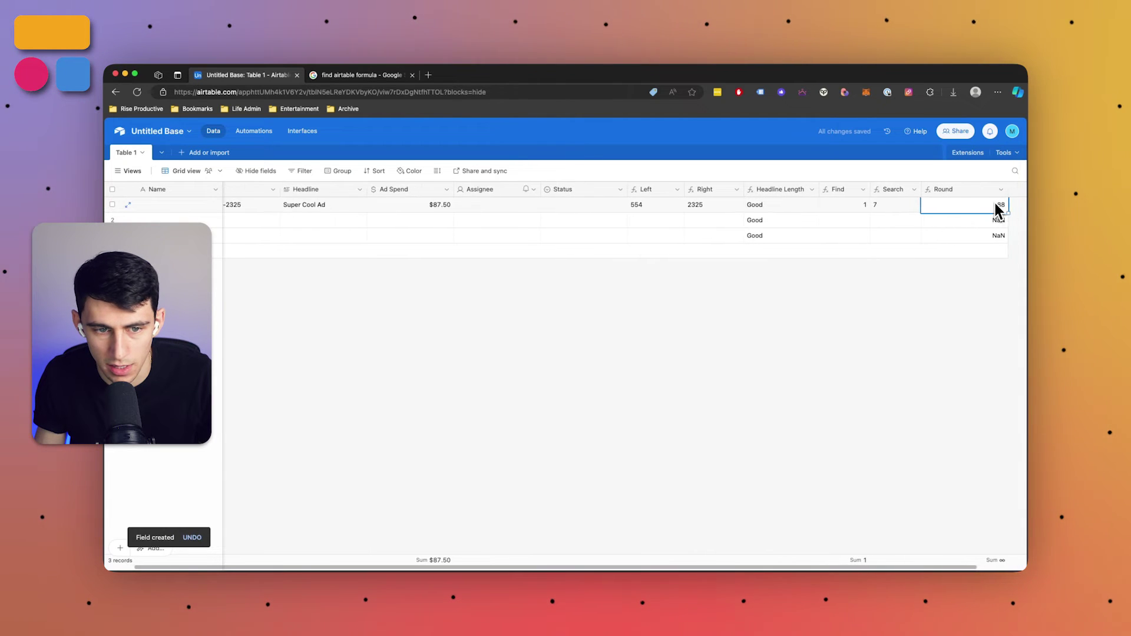
pyautogui.keyDown('shift'); pyautogui.click(949, 227); pyautogui.keyUp('shift')
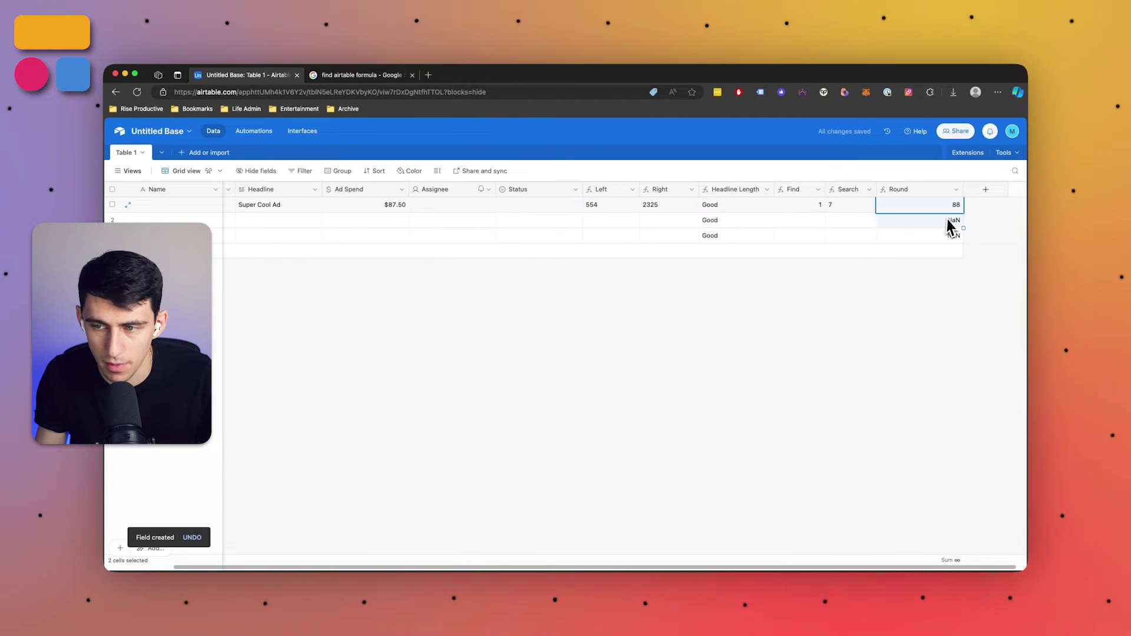
pyautogui.moveTo(964, 189); pyautogui.dragTo(463, 189)
# Review the Round field's ROUND({Ad Spend},1) formula and close the editor without changes
pyautogui.click(478, 189)
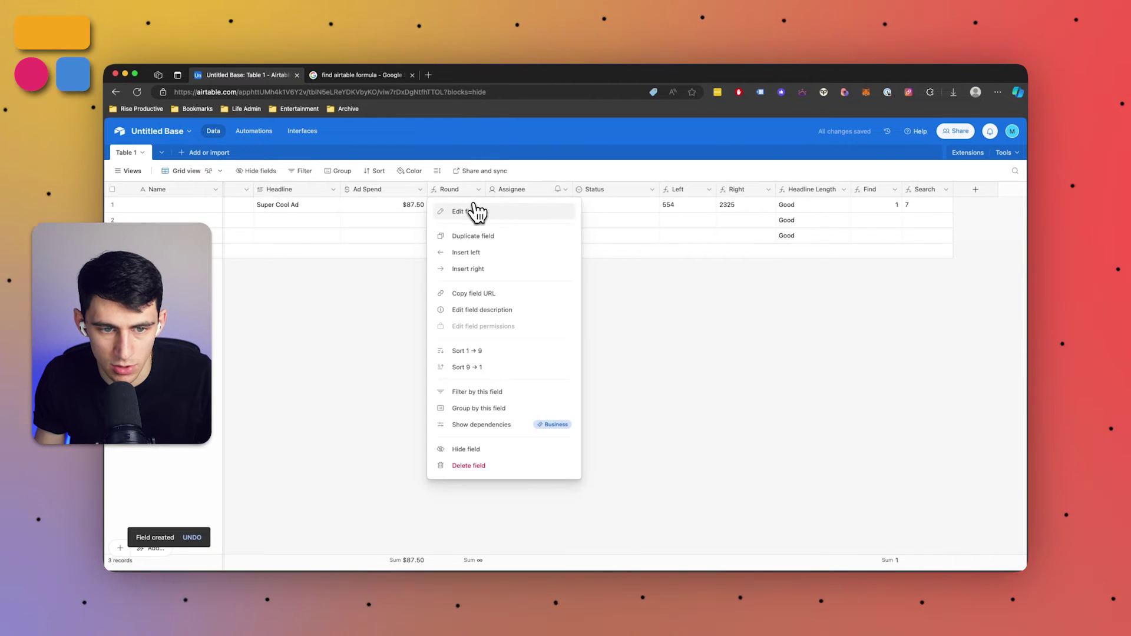
pyautogui.click(473, 210)
pyautogui.click(503, 293)
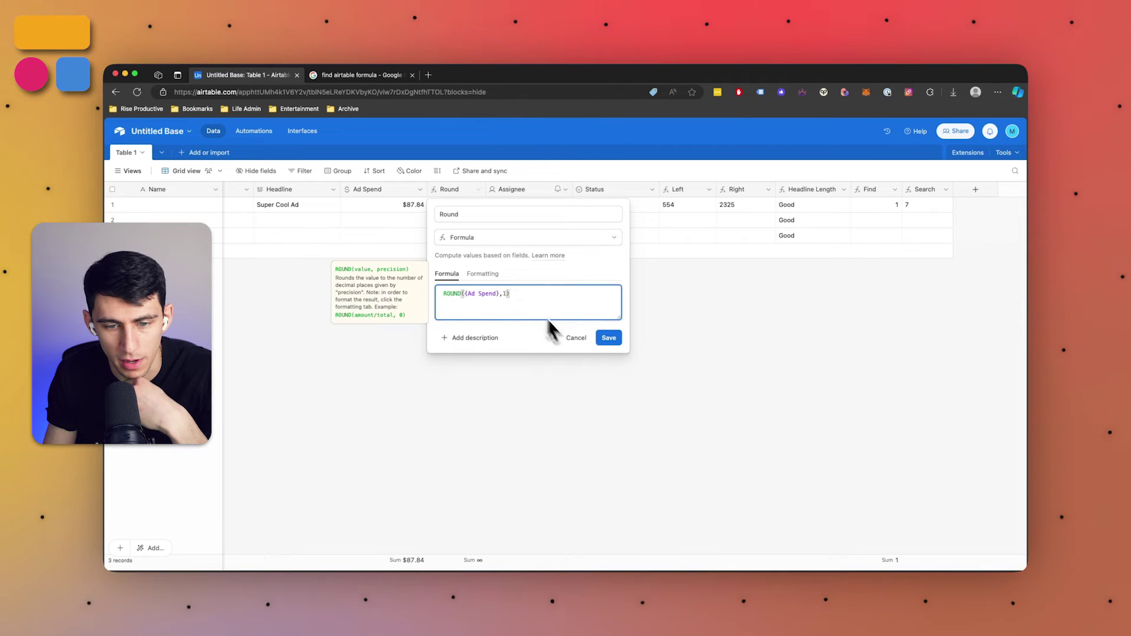
pyautogui.click(572, 338)
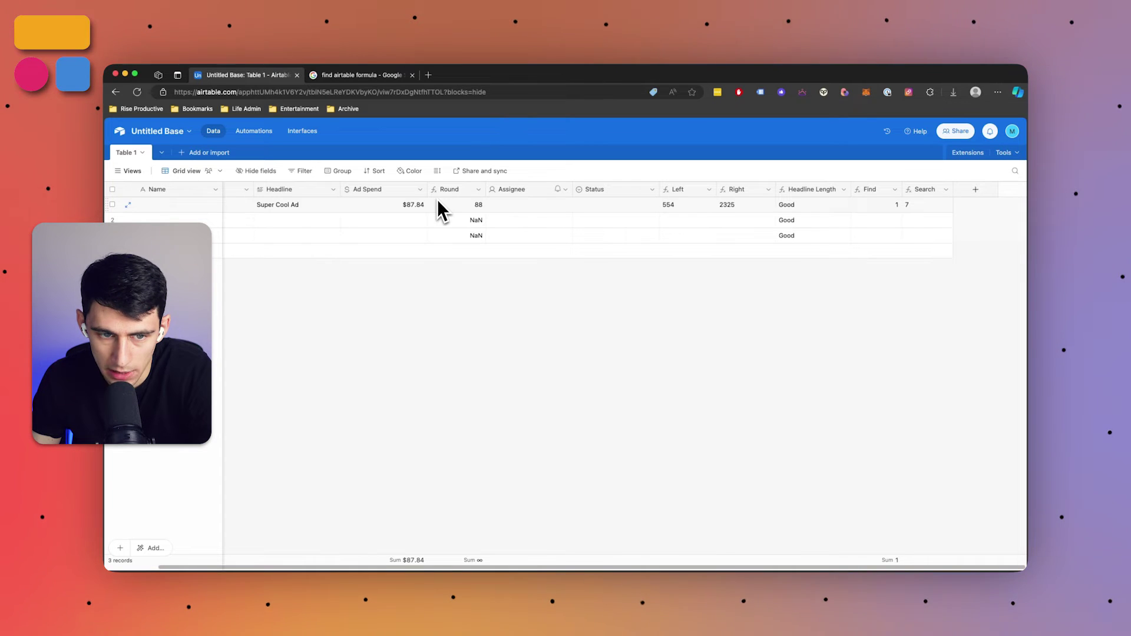
# Change row 1's Ad Spend to $87.40 so Round drops to 87
pyautogui.click(414, 205)
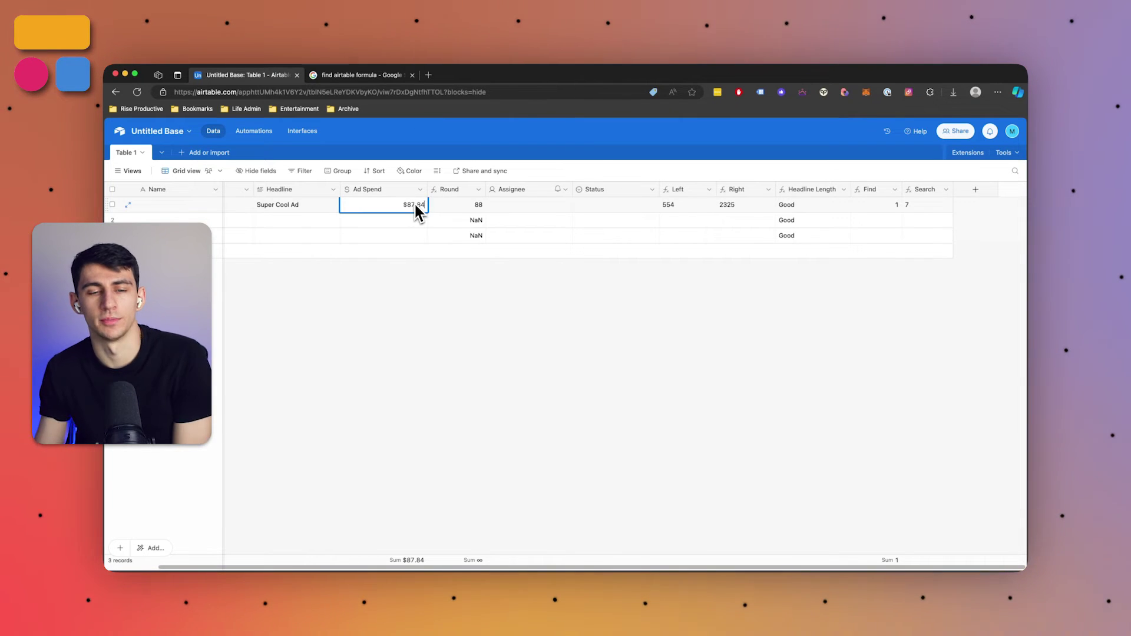
pyautogui.press('BackSpace')
pyautogui.press('BackSpace')
pyautogui.write('40')
pyautogui.press('XF86AudioRaiseVolume')
pyautogui.press('Return')
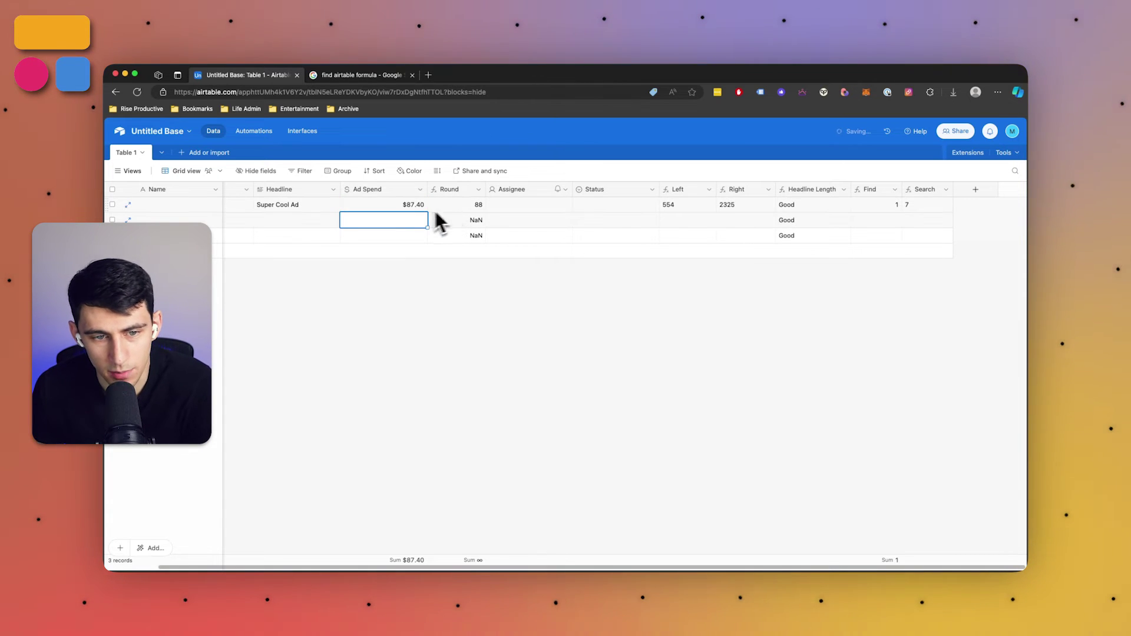
# Recheck the $87.40 spend cell and the Super Cool Ad headline, then begin adding a new field
pyautogui.click(411, 210)
pyautogui.moveTo(425, 204); pyautogui.dragTo(417, 204)
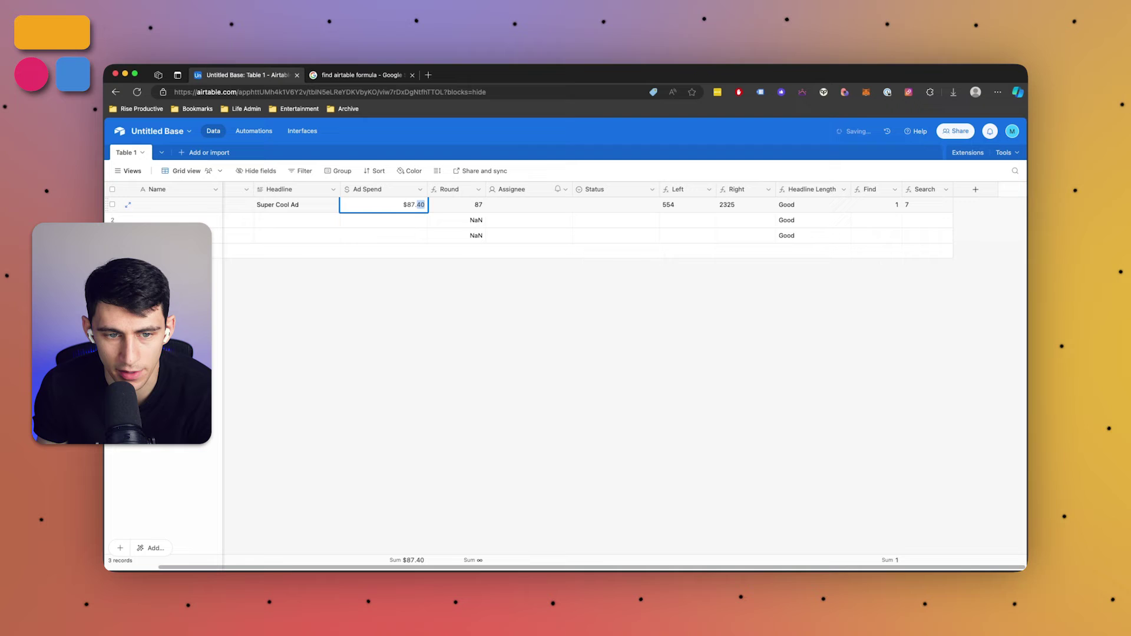
pyautogui.click(473, 280)
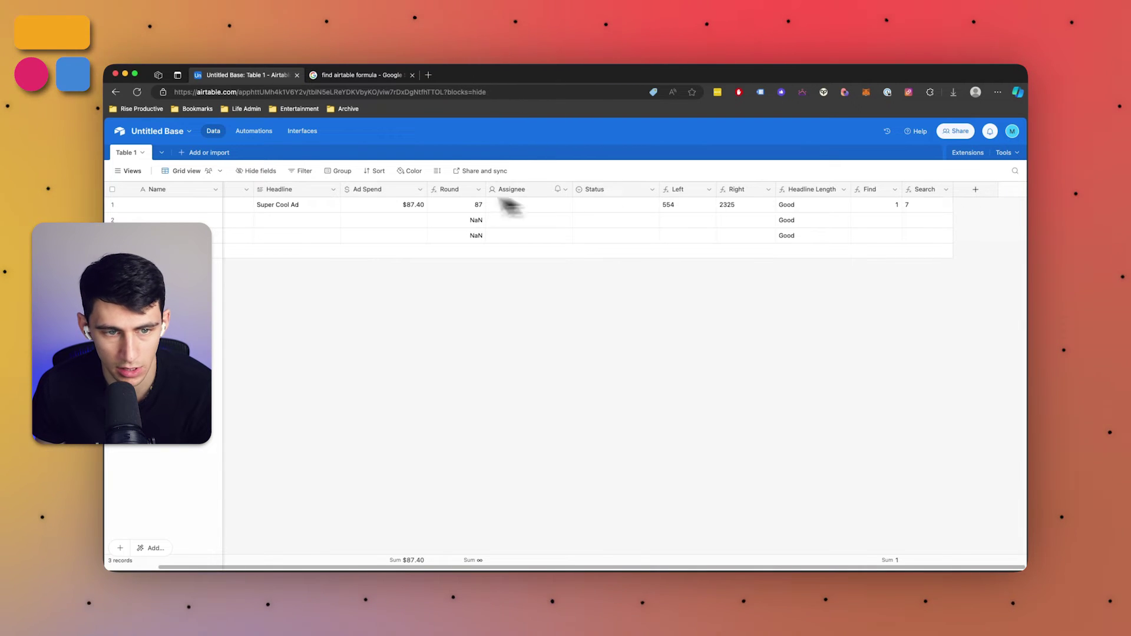
pyautogui.click(349, 206)
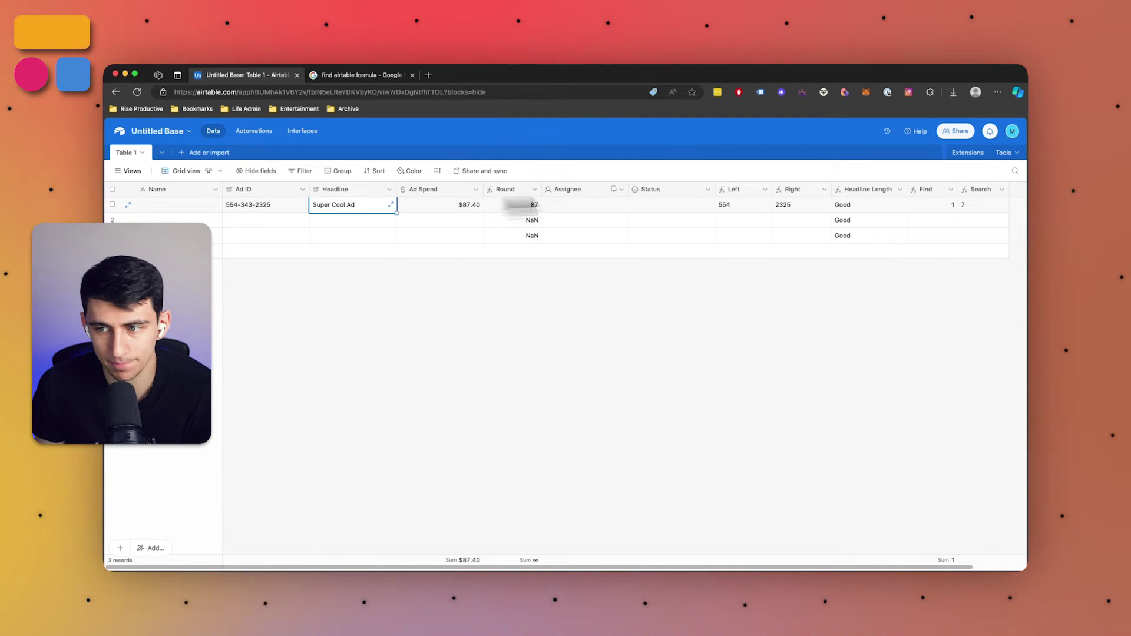
pyautogui.click(1015, 192)
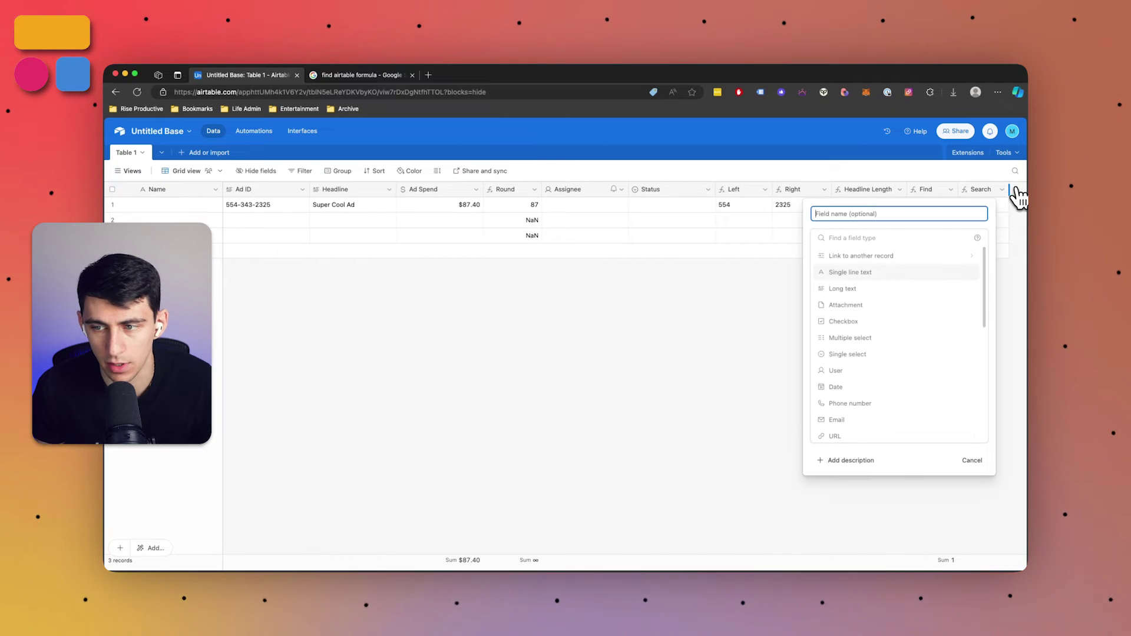
# Pick Formula for the draft field, then discard the unfinished field
pyautogui.write('for')
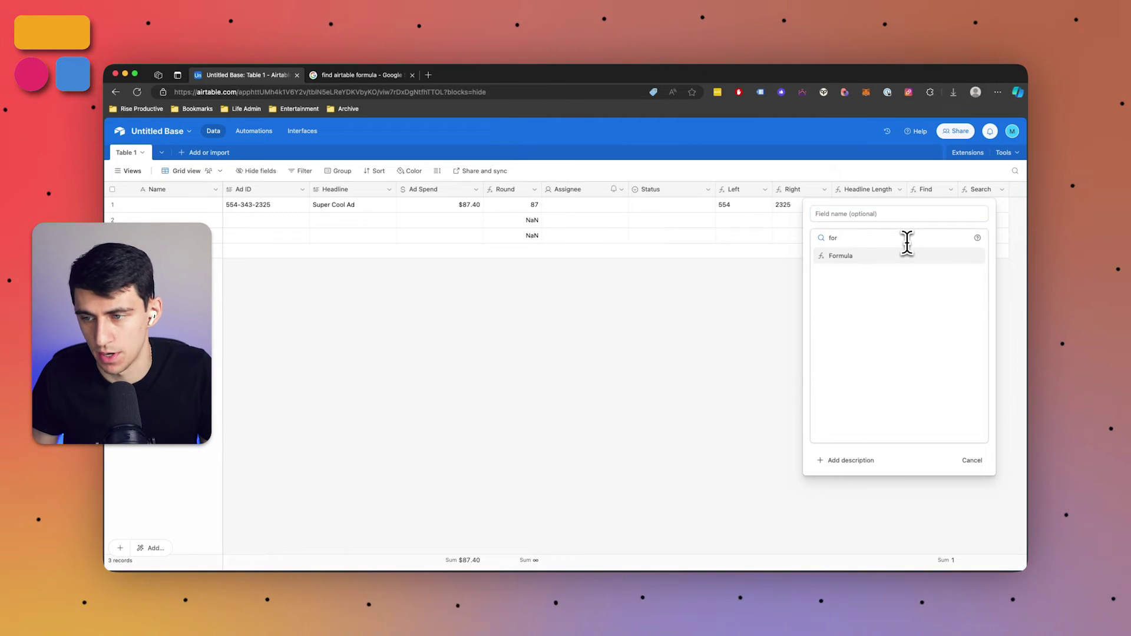
pyautogui.click(906, 253)
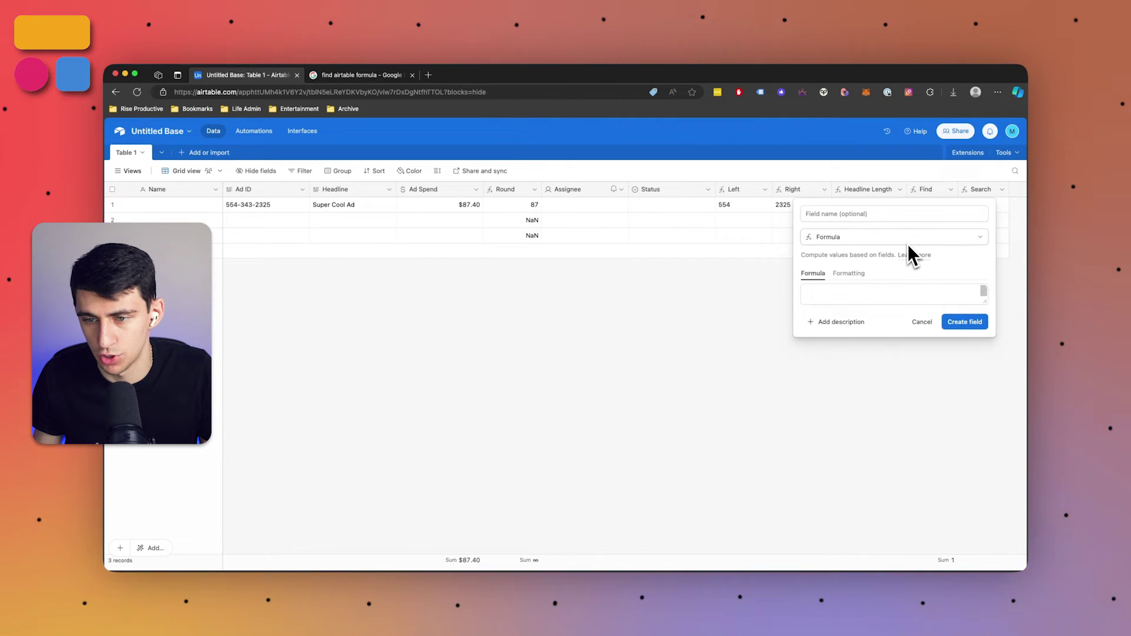
pyautogui.click(818, 213)
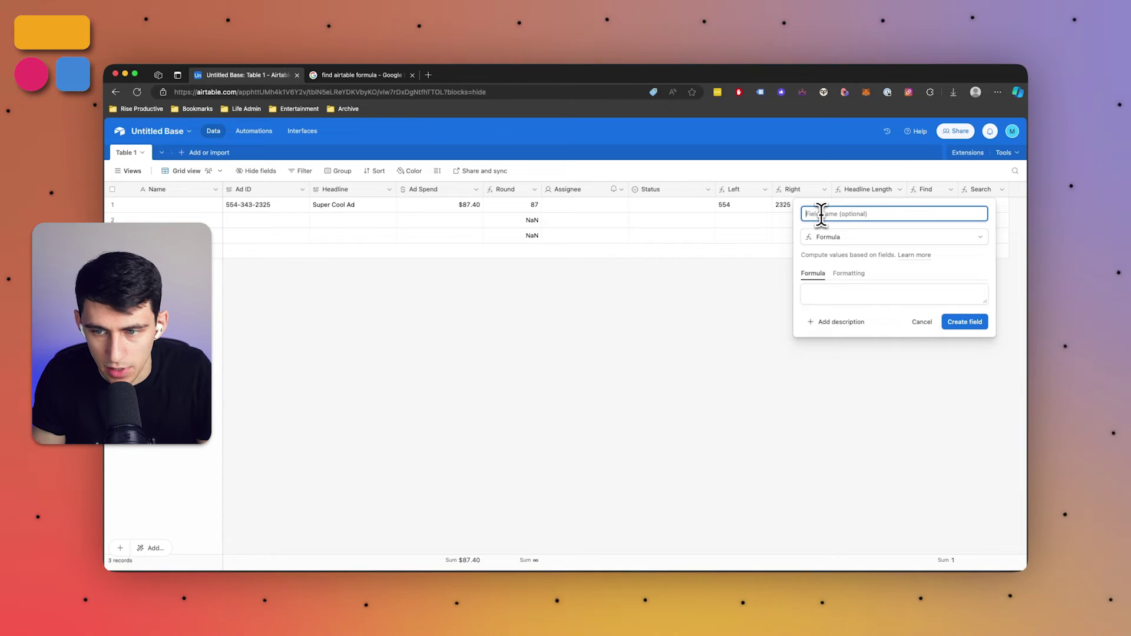
pyautogui.click(642, 283)
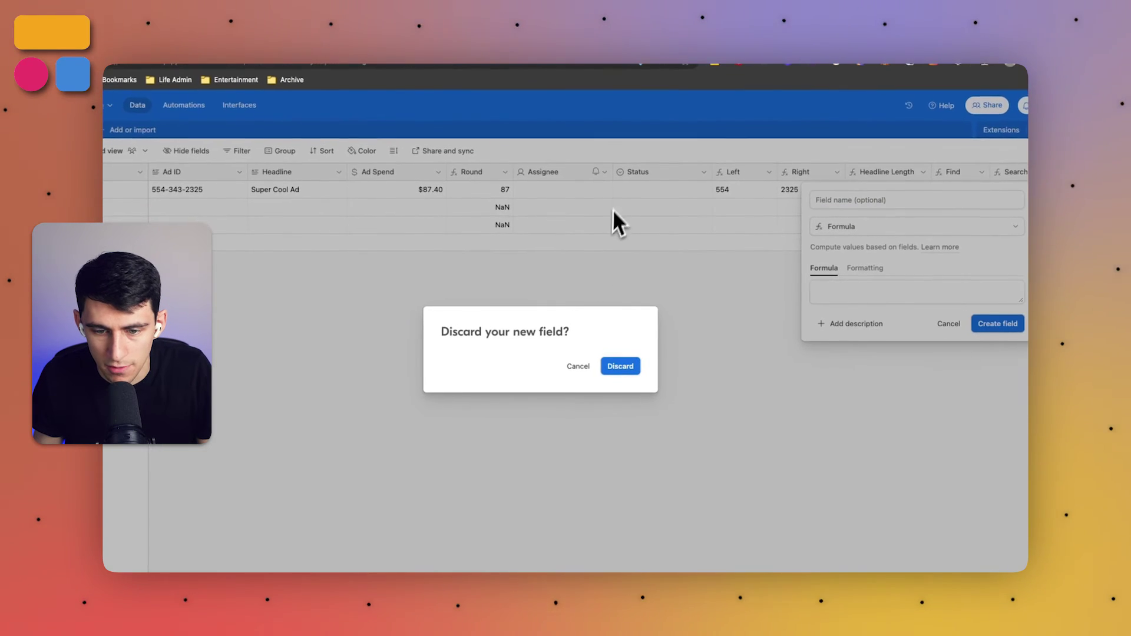
pyautogui.click(626, 351)
# Delete the Assignee field and add a single line text field named Brand Name
pyautogui.click(604, 171)
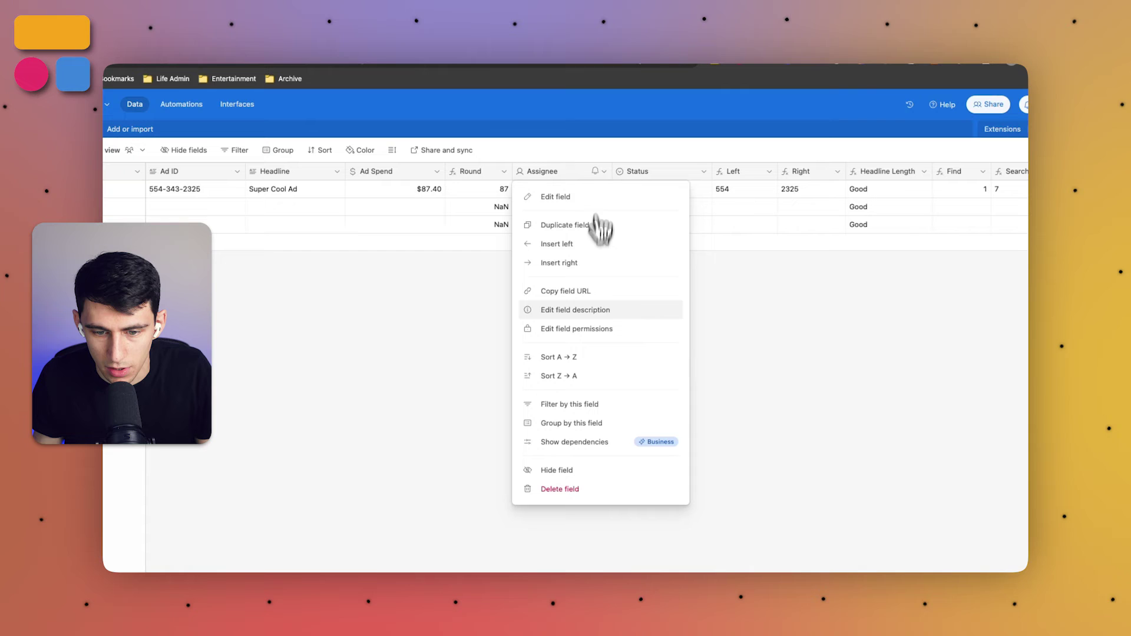
pyautogui.click(560, 489)
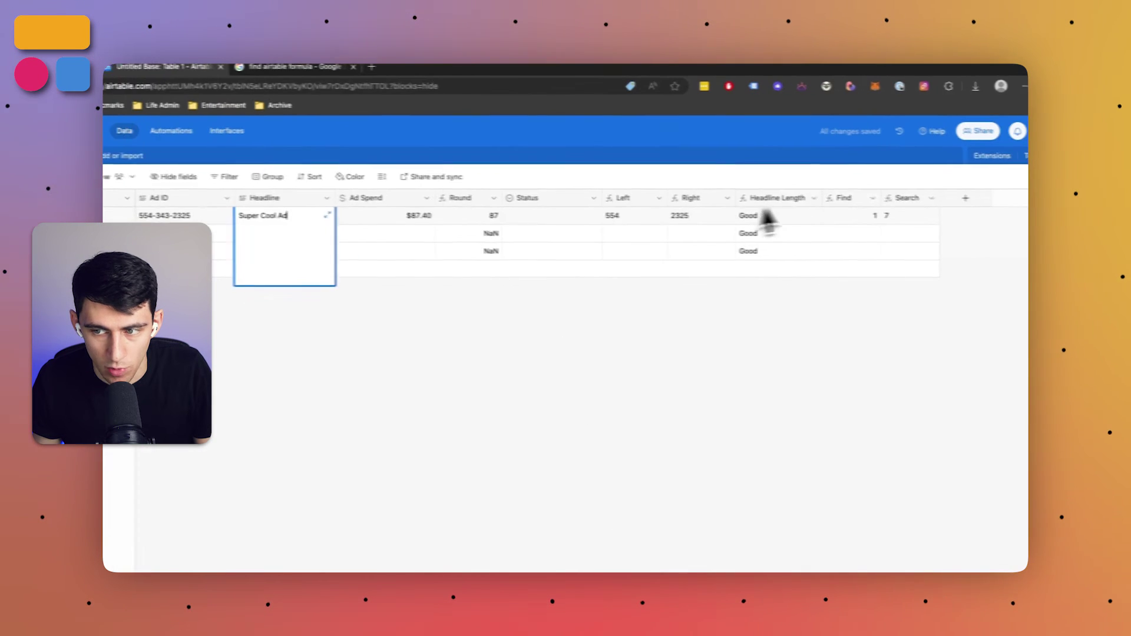
pyautogui.click(932, 197)
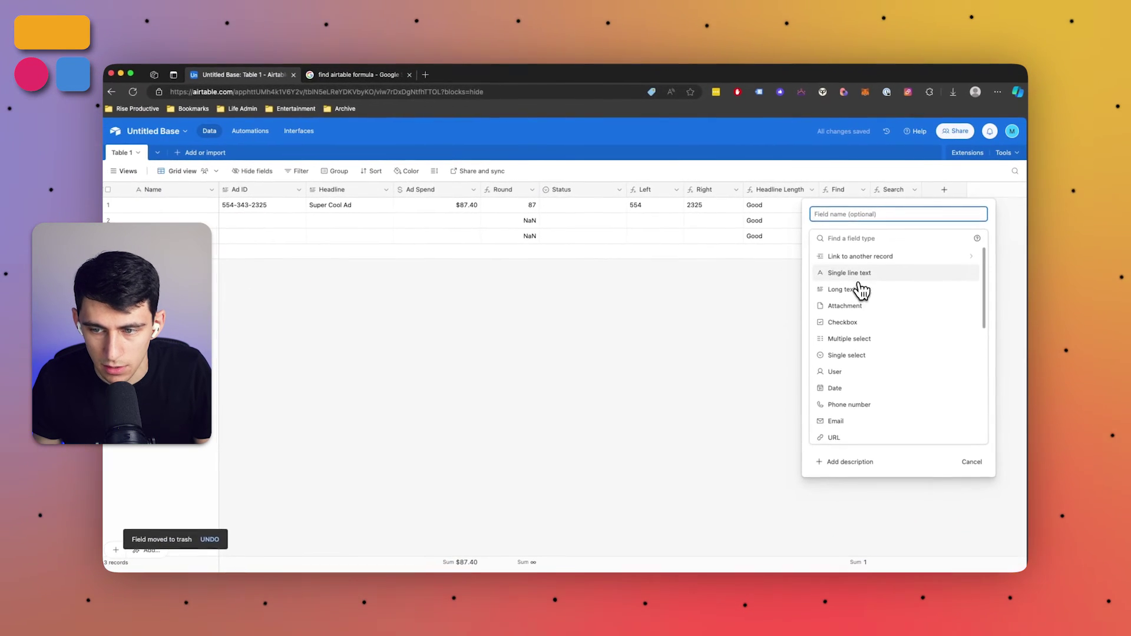
pyautogui.click(834, 292)
pyautogui.write('Brand Name')
pyautogui.press('Return')
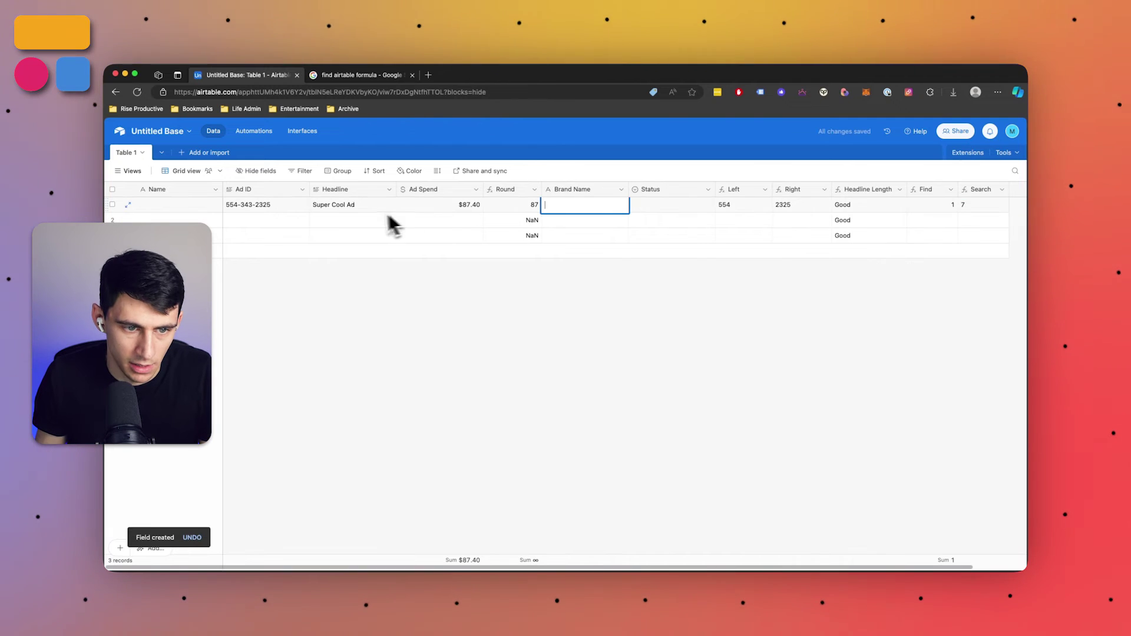
# Prefix row 1's headline with 'Placeholder' so it reads Placeholder Super Cool Ad
pyautogui.doubleClick(320, 206)
pyautogui.click(313, 206)
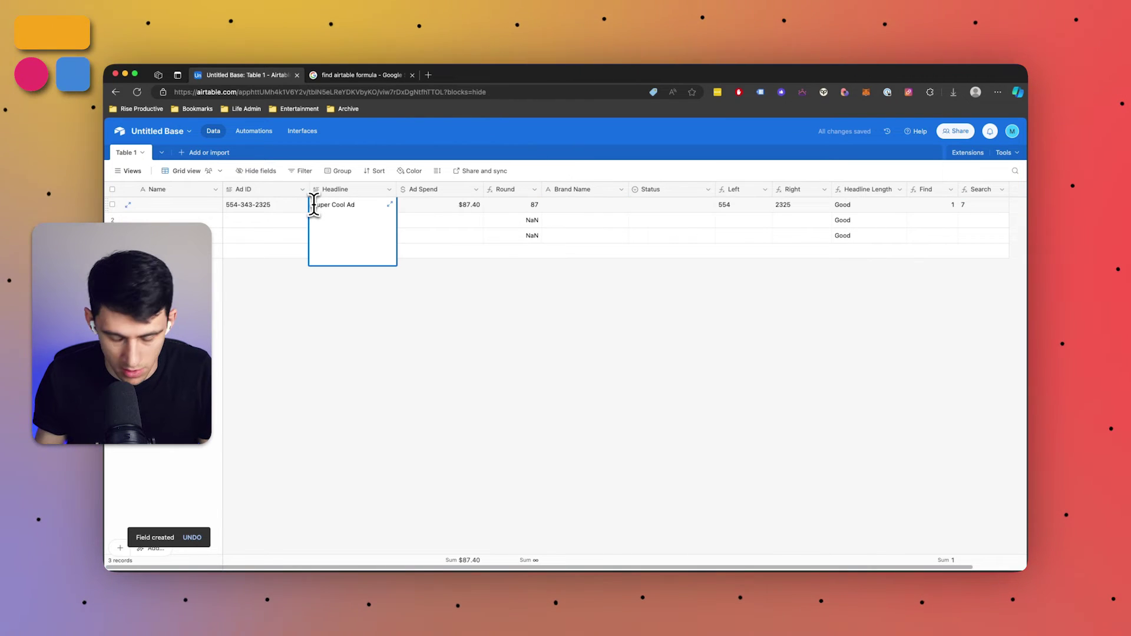
pyautogui.write('Placeholder')
pyautogui.click(333, 337)
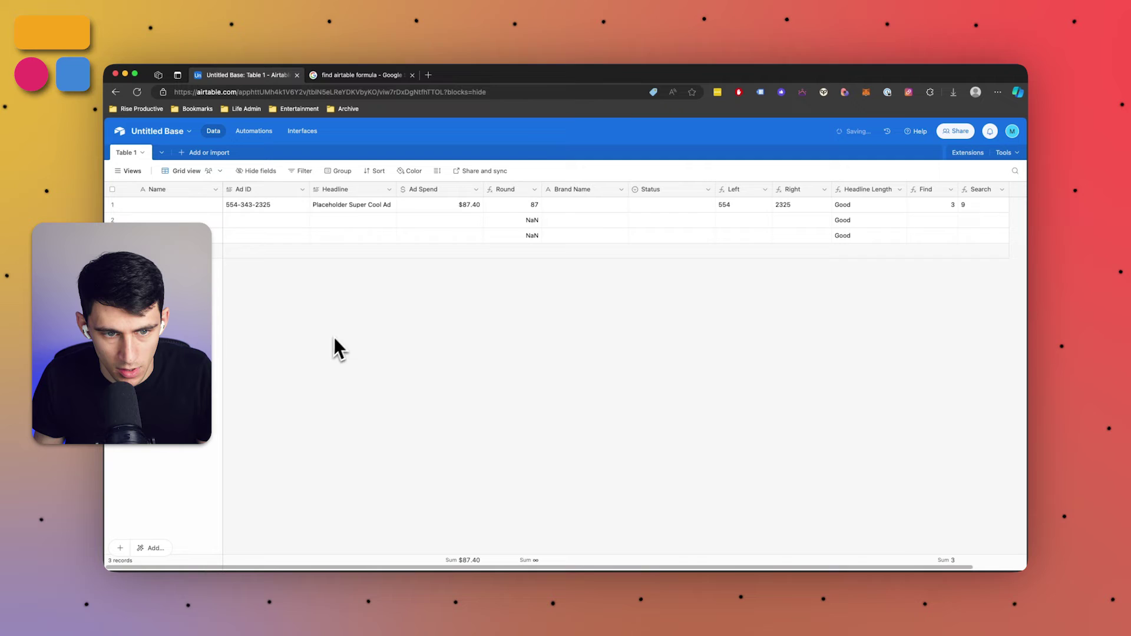
# Enter Jeff's as row 1's Brand Name and choose Formula for a new field
pyautogui.click(586, 206)
pyautogui.write('Jeff')
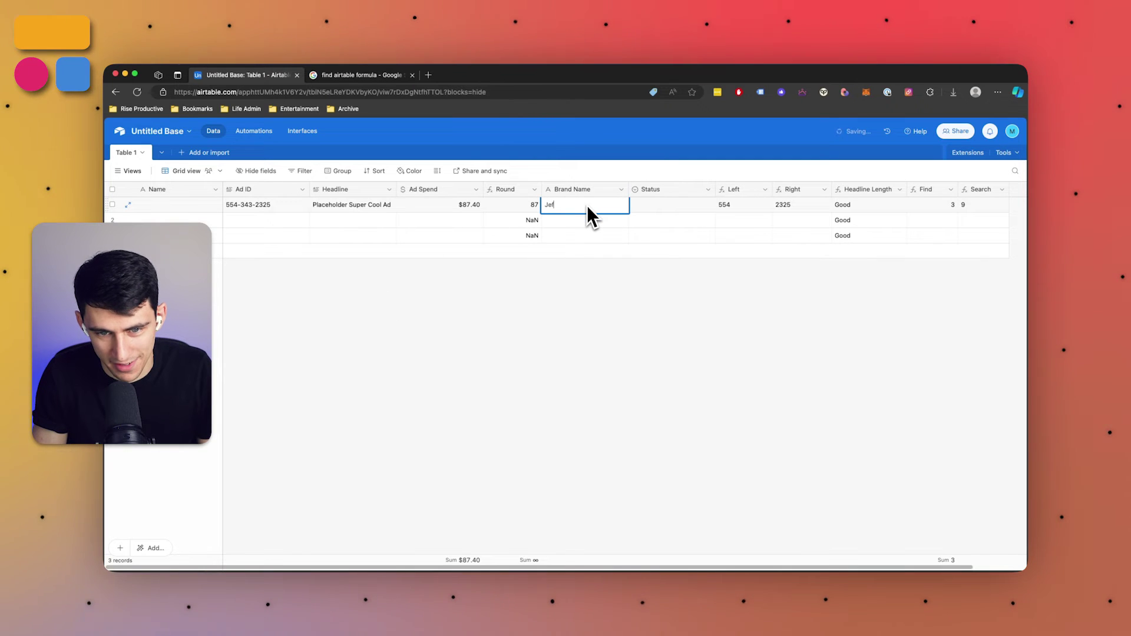
pyautogui.write("'s")
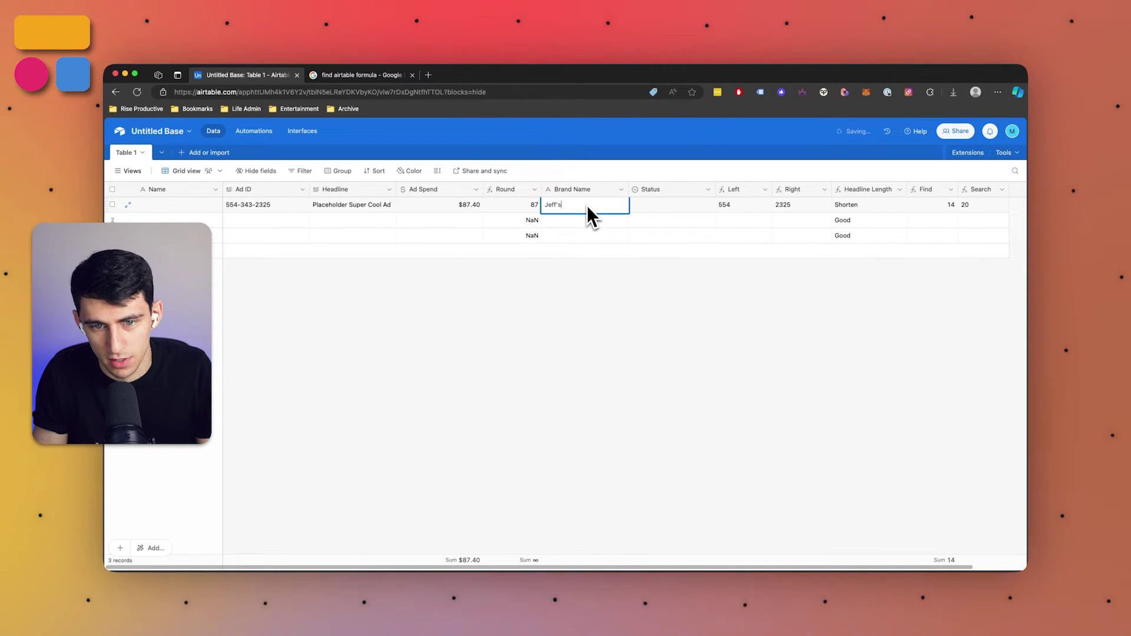
pyautogui.press('Return')
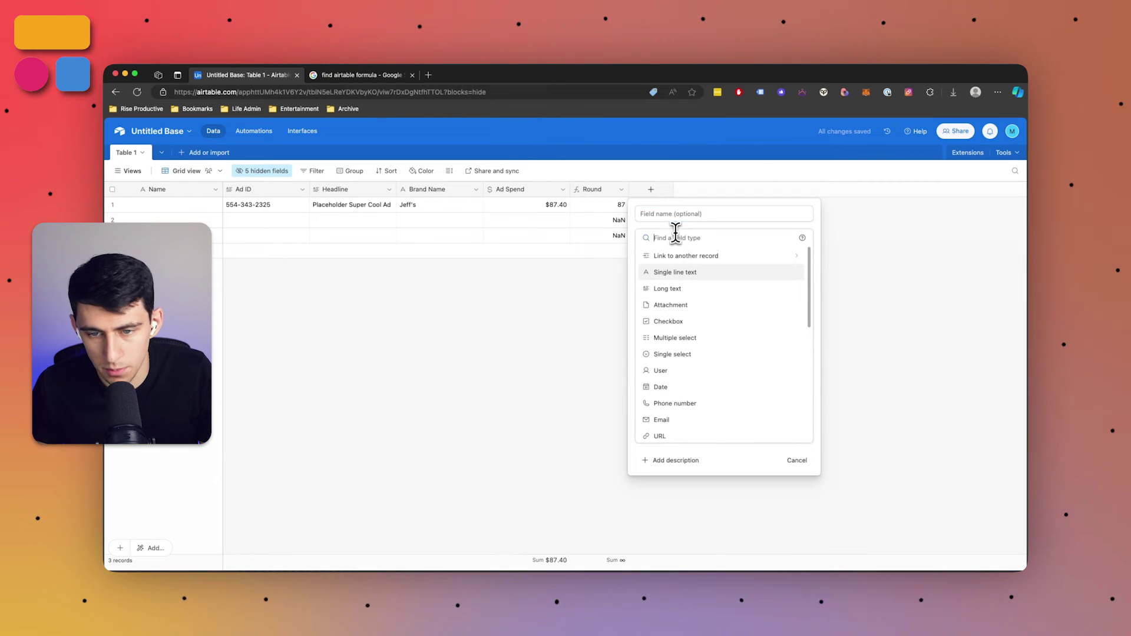
pyautogui.write('formula')
pyautogui.press('Return')
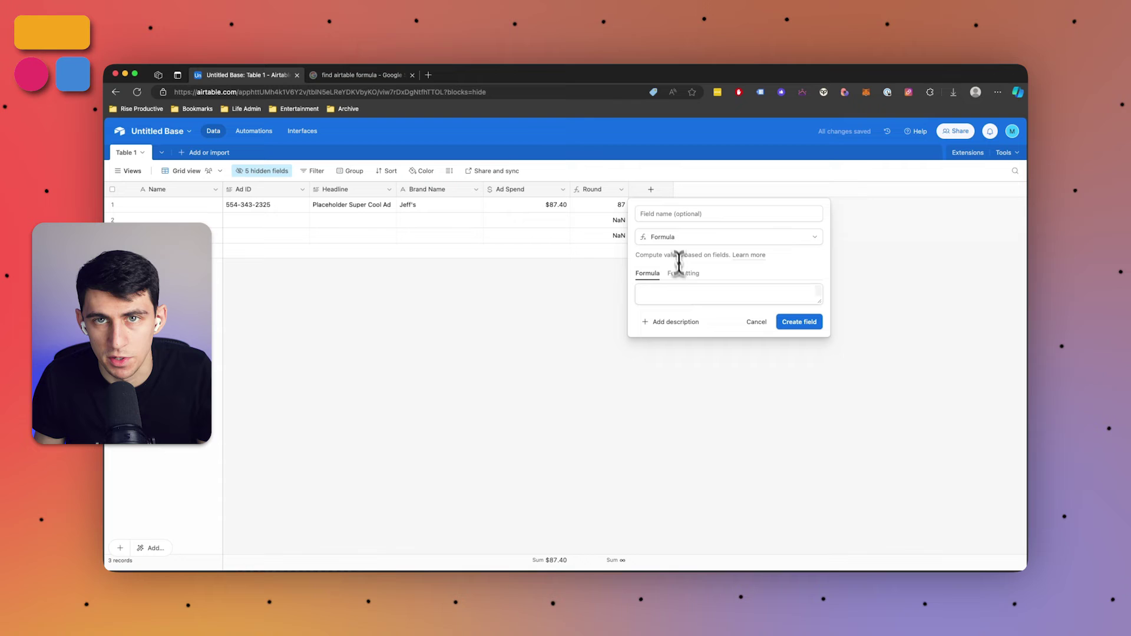
# Create the Calculation field with SUBSTITUTE("Placeholder", "Placeholder", {Brand Name}), returning Jeff's for row 1
pyautogui.click(680, 293)
pyautogui.write('sub')
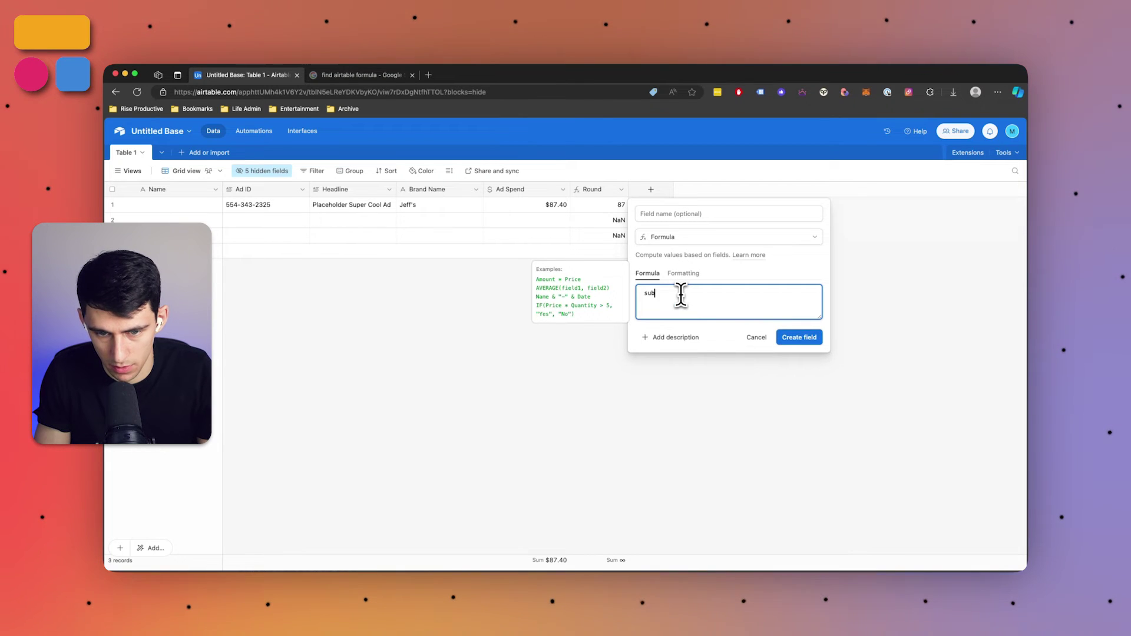
pyautogui.press('Tab')
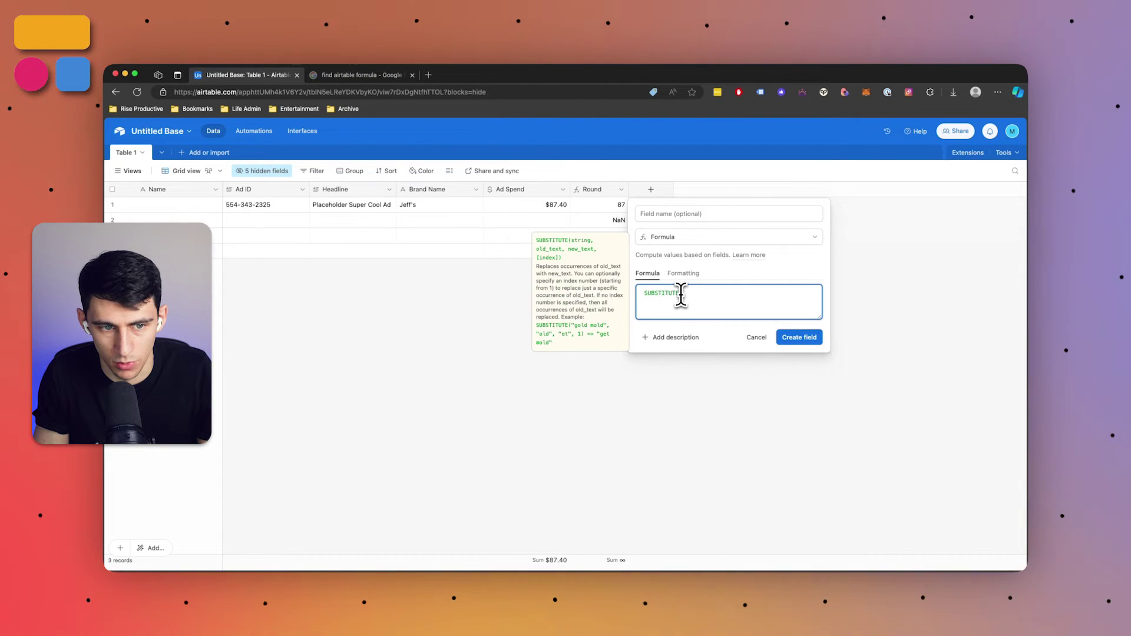
pyautogui.write('"Placeholder", "Placeholder", brand')
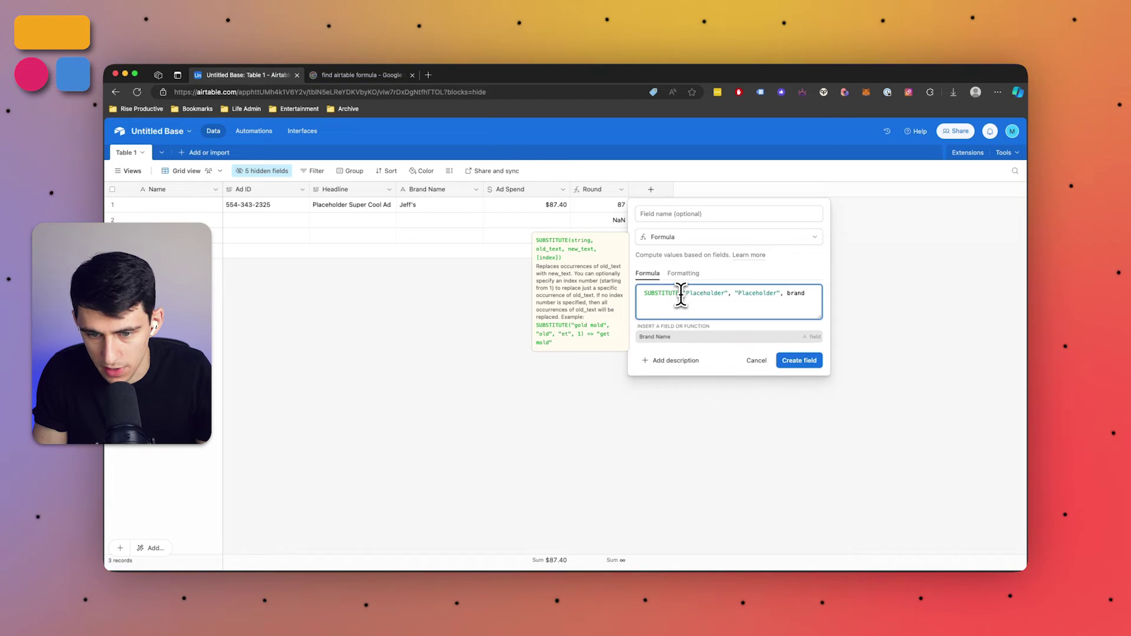
pyautogui.press('Tab')
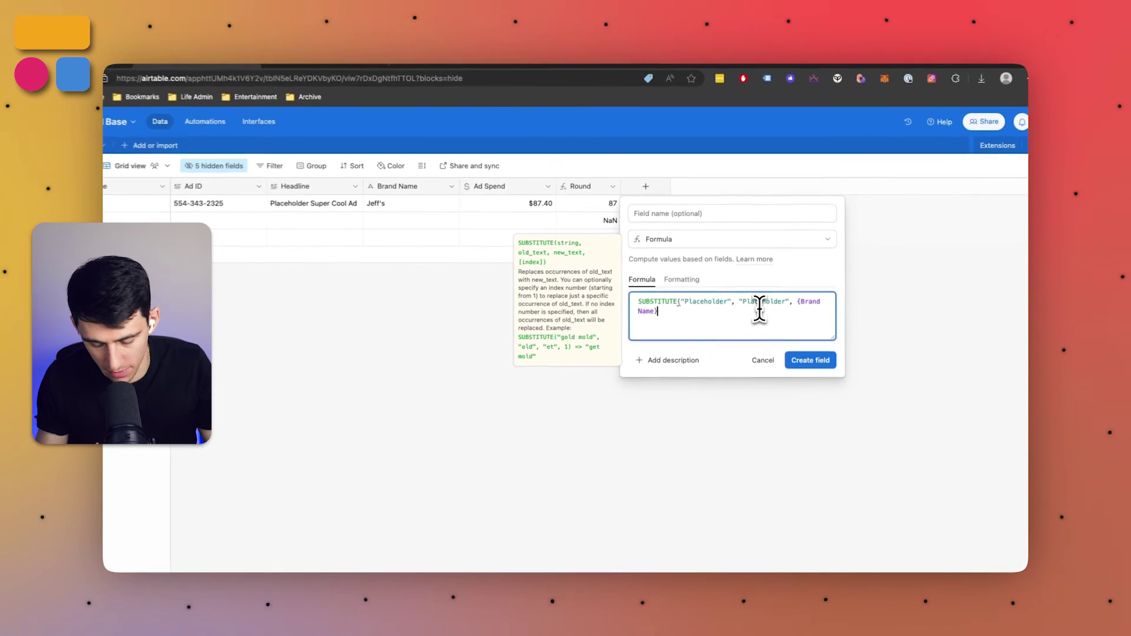
pyautogui.write(')')
pyautogui.click(813, 360)
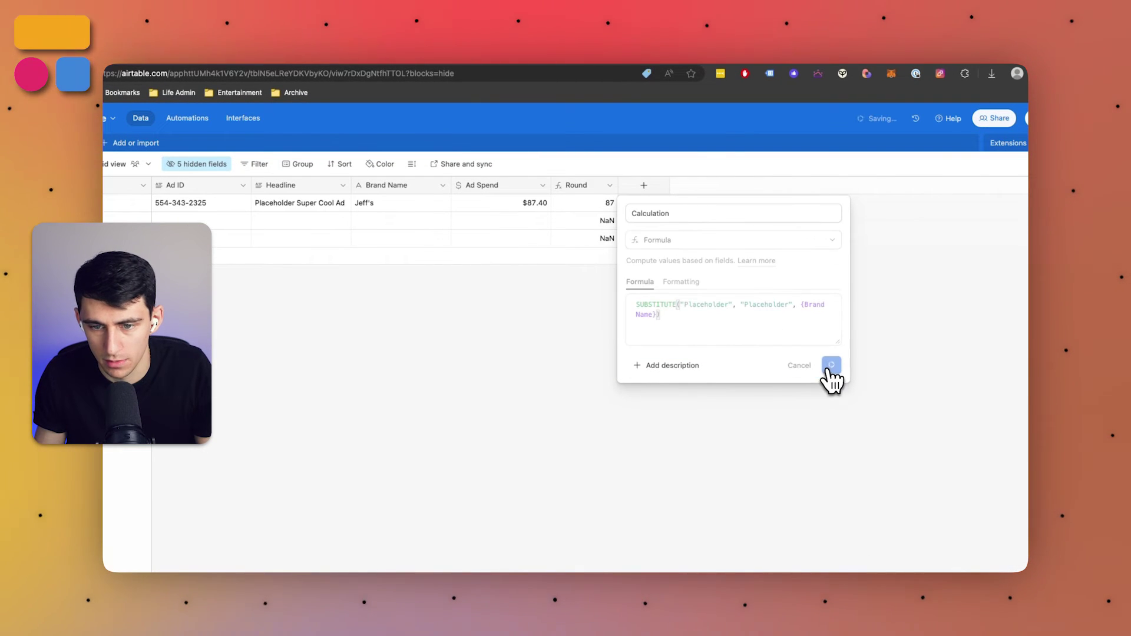
pyautogui.click(639, 210)
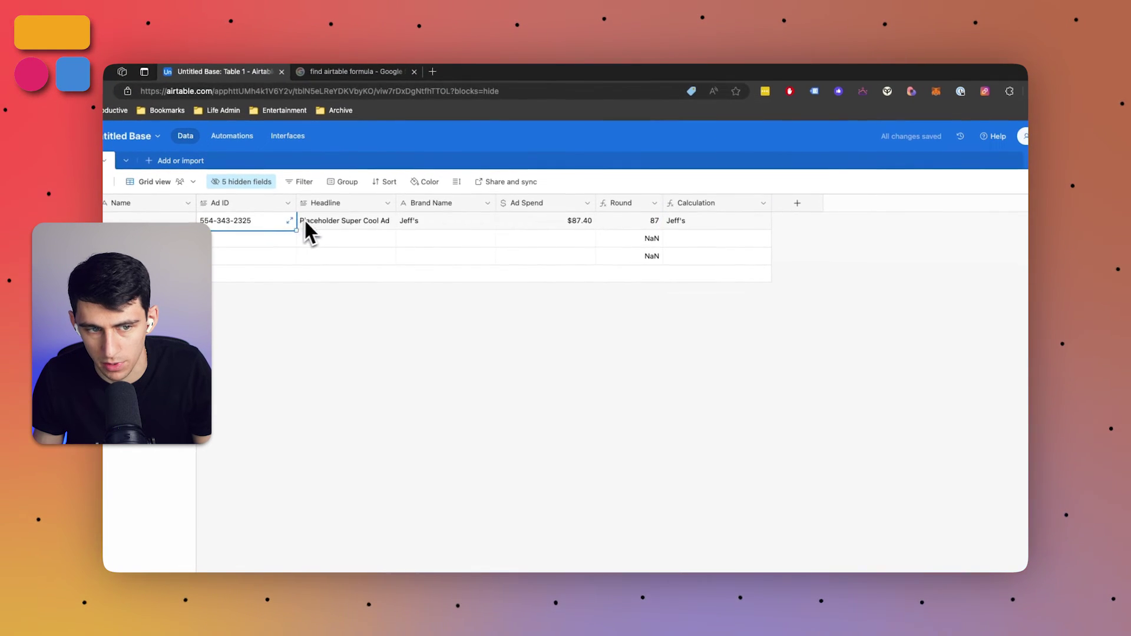
pyautogui.click(261, 206)
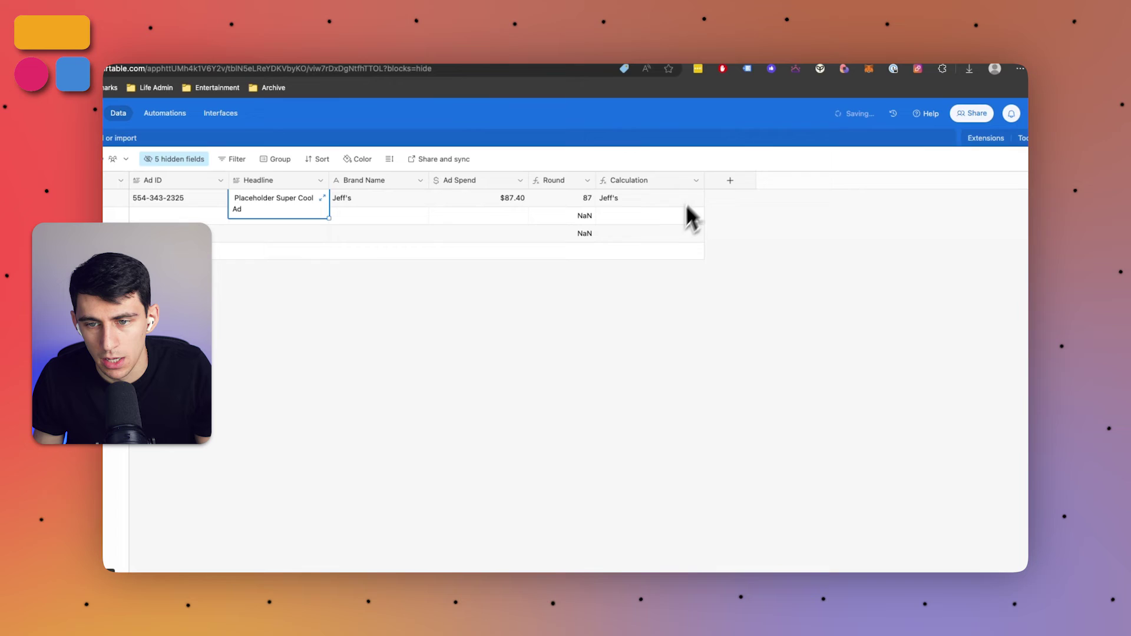
# Add a Calculation 2 formula field REPLACE("database",2,5,"o"), which returns dose
pyautogui.click(764, 202)
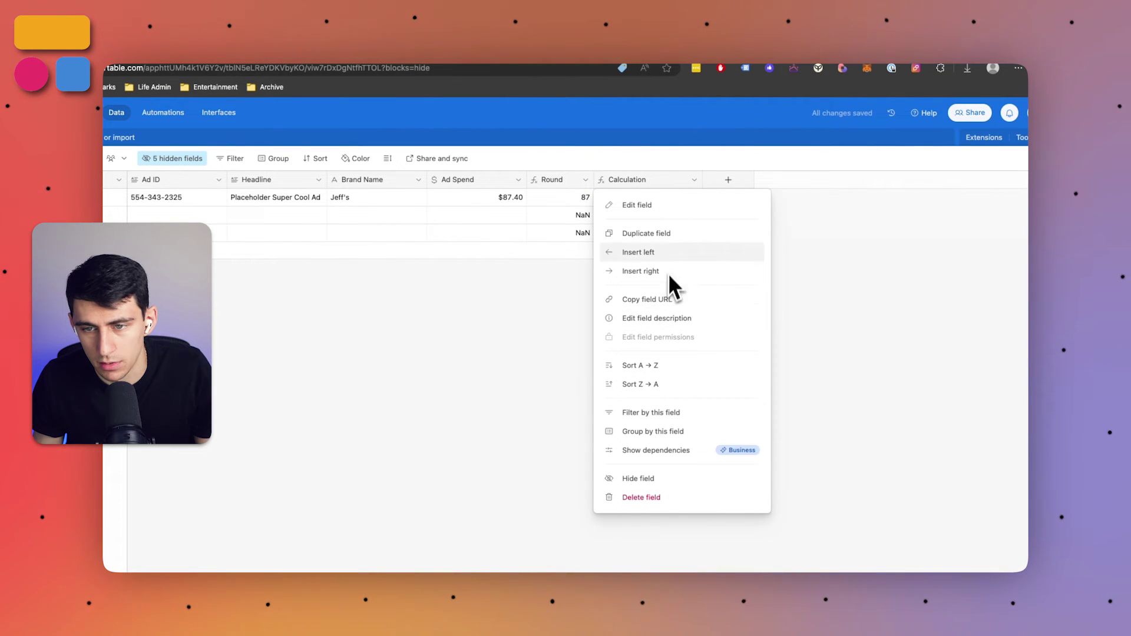
pyautogui.click(730, 192)
pyautogui.click(729, 183)
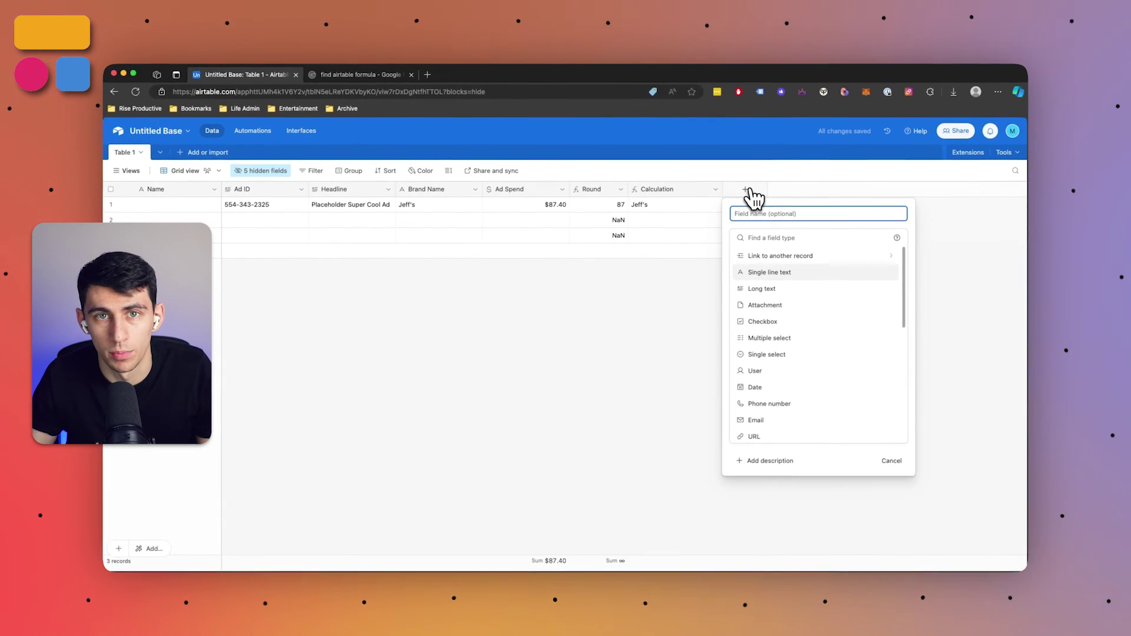
pyautogui.click(757, 237)
pyautogui.write('form')
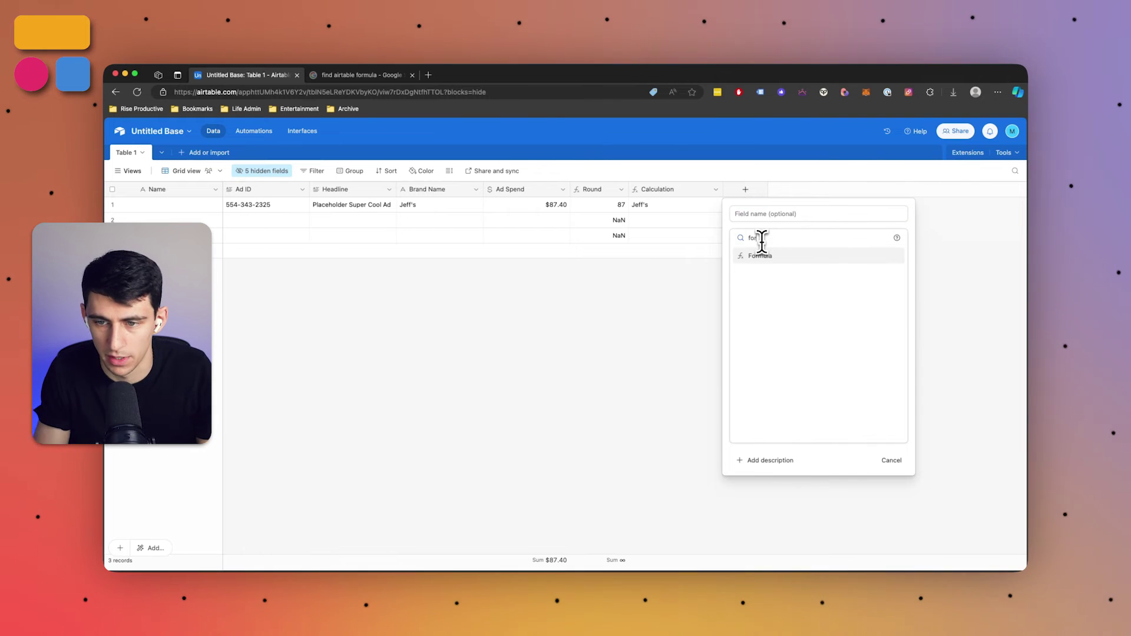
pyautogui.press('Return')
pyautogui.write('replace')
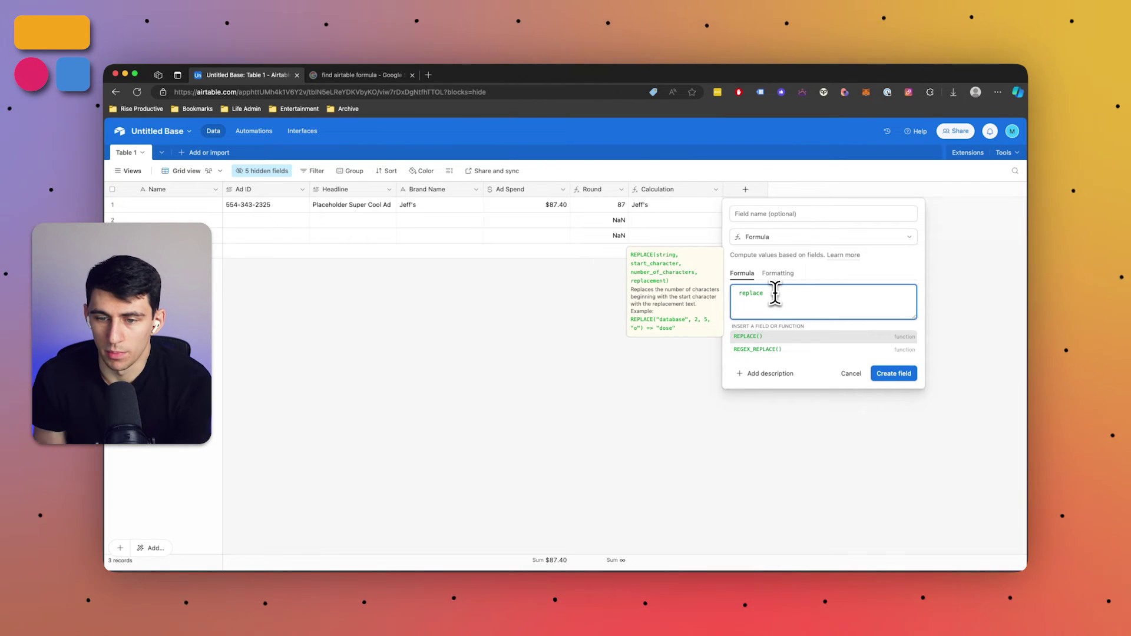
pyautogui.click(778, 338)
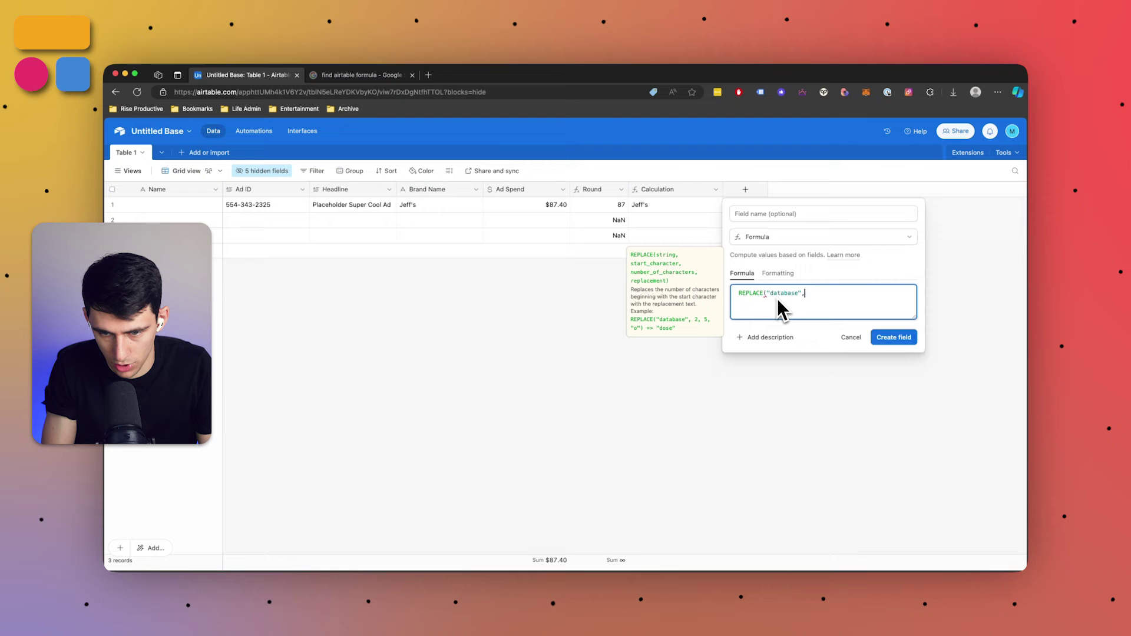
pyautogui.write('"database",2,5,"o"')
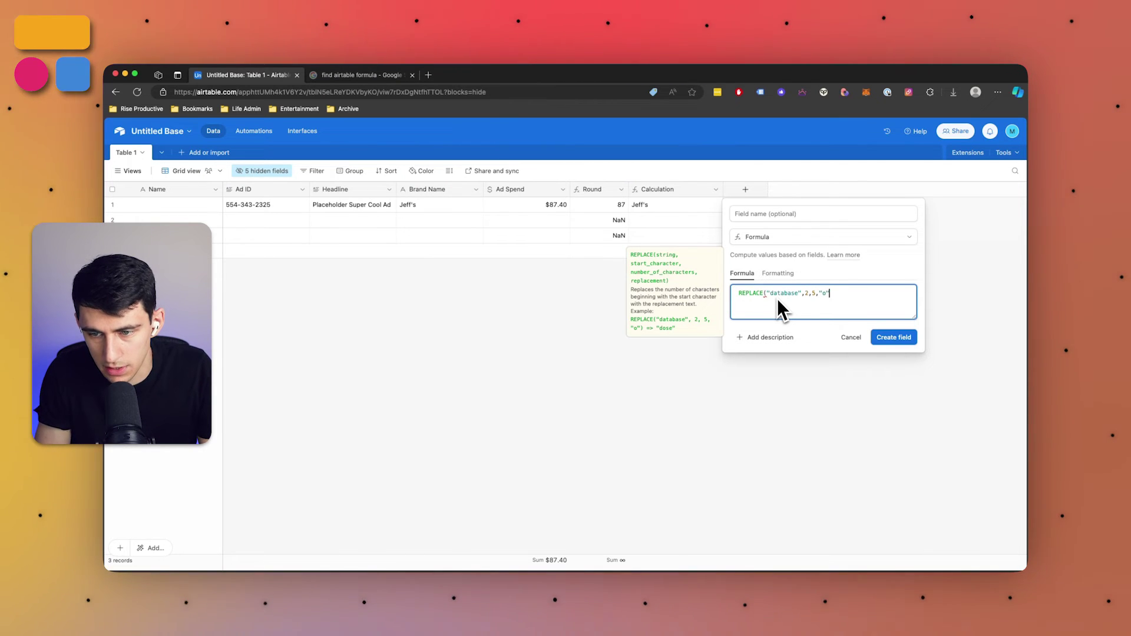
pyautogui.write(')')
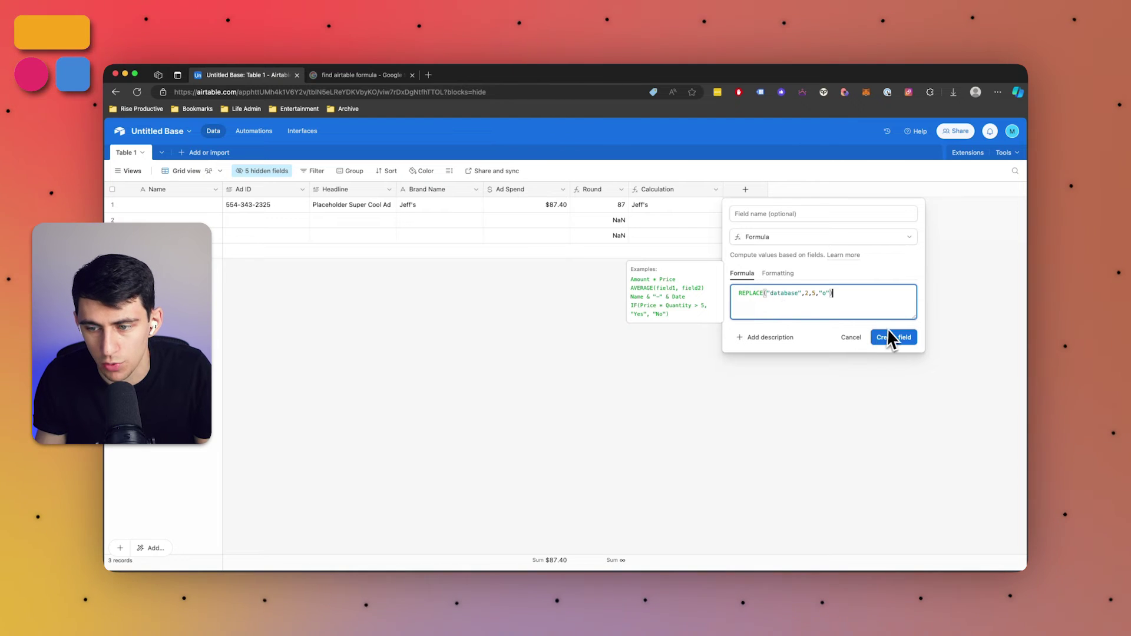
pyautogui.click(889, 339)
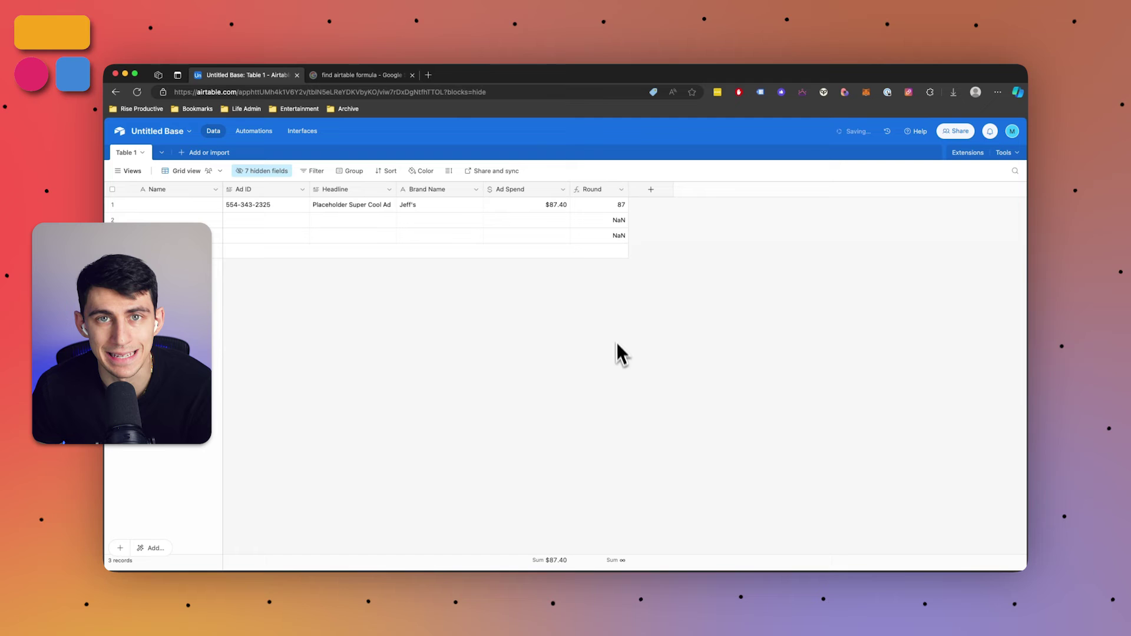
# Add a Date field named Due Date
pyautogui.click(651, 191)
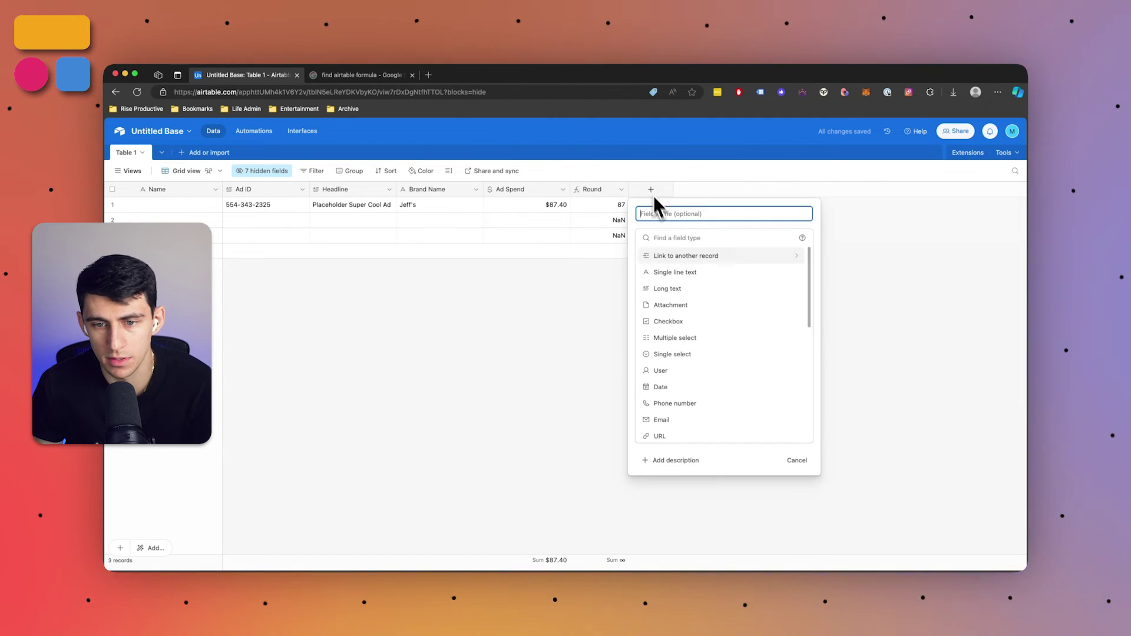
pyautogui.click(671, 237)
pyautogui.write('date')
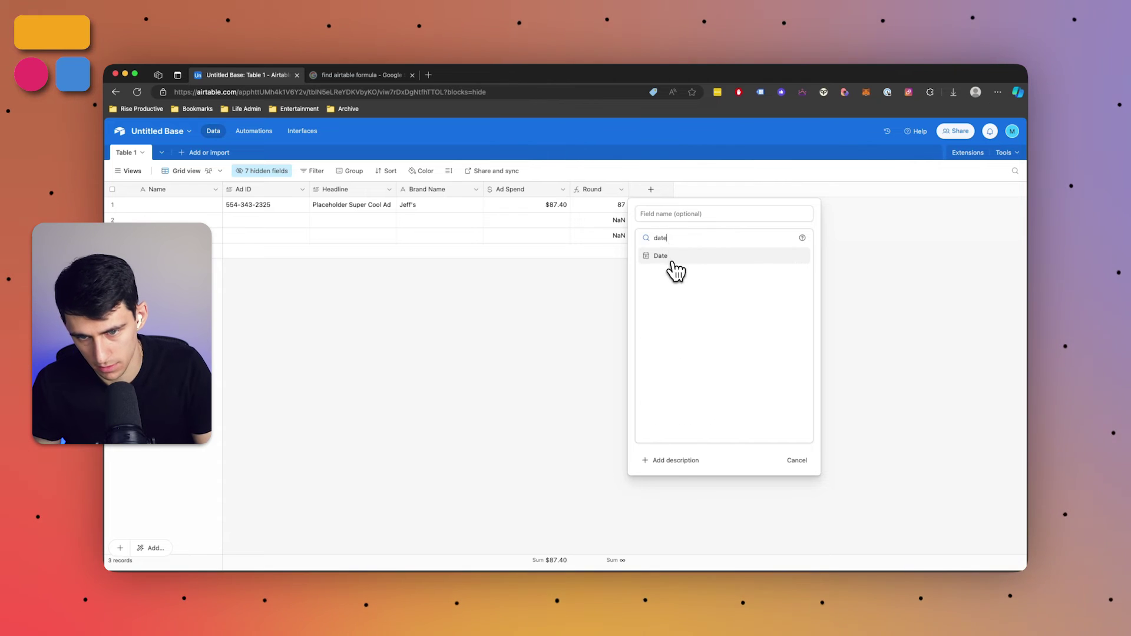
pyautogui.click(671, 256)
pyautogui.click(699, 214)
pyautogui.write('Due Date')
pyautogui.press('Return')
pyautogui.click(736, 189)
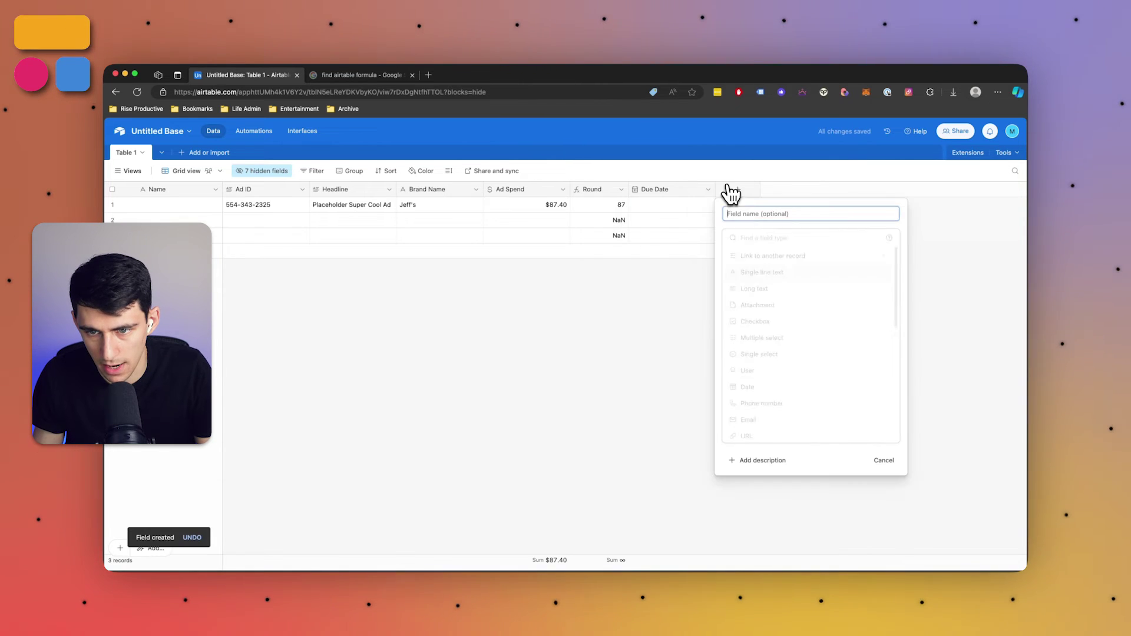
# Add a formula field DATETIME_DIFF({Due Date},TODAY(), 'days') and widen its Calculation 3 column
pyautogui.click(739, 236)
pyautogui.write('formula')
pyautogui.press('Return')
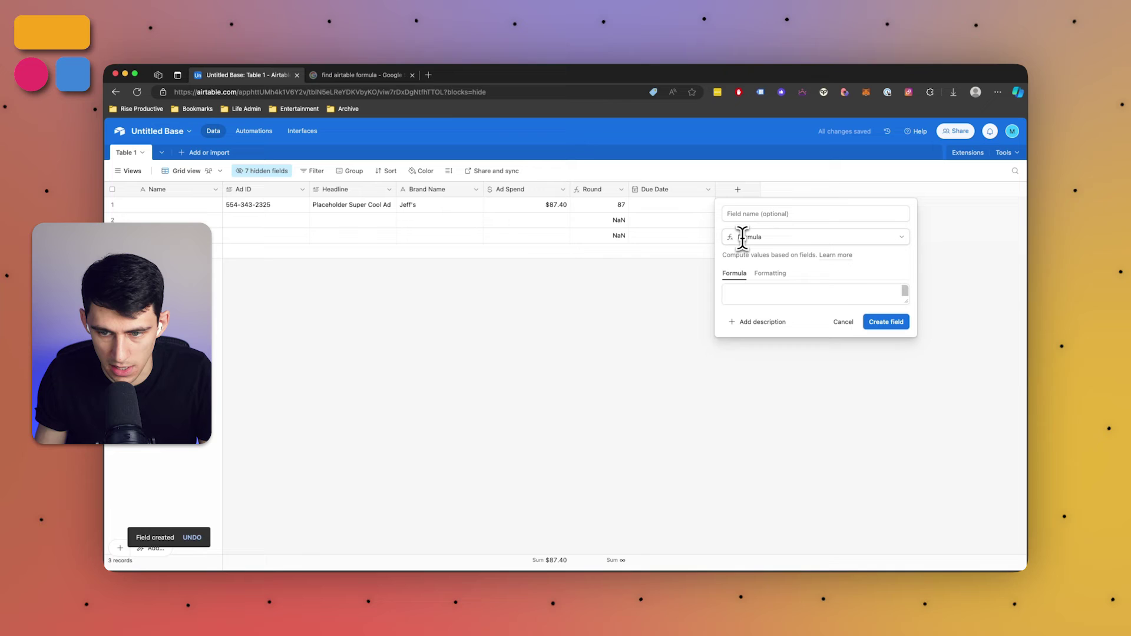
pyautogui.click(786, 298)
pyautogui.write('date')
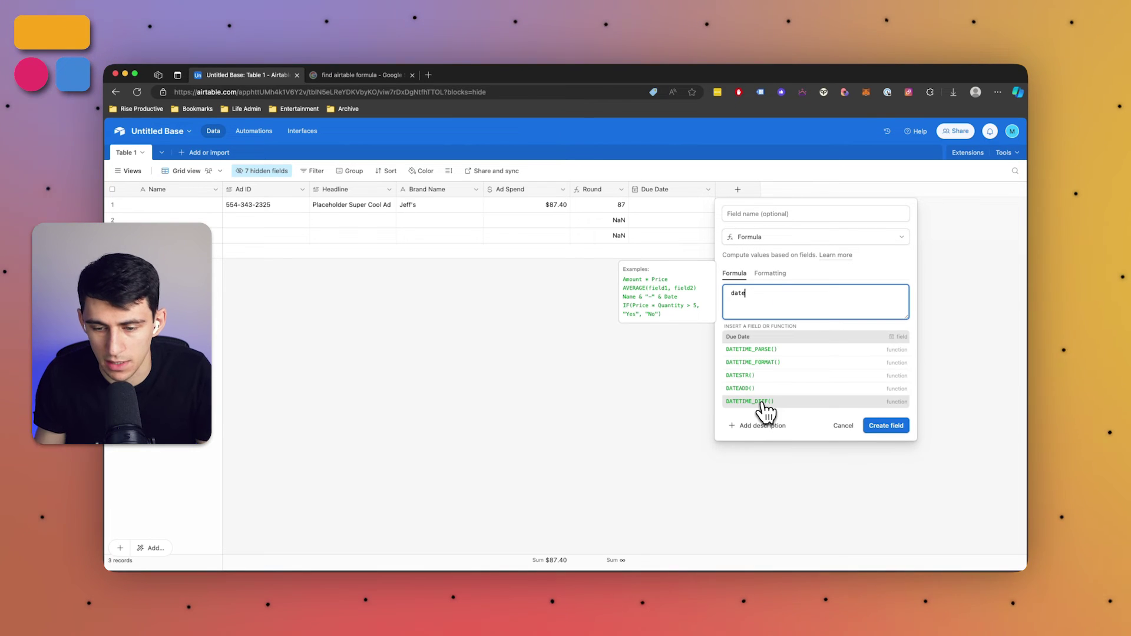
pyautogui.click(761, 402)
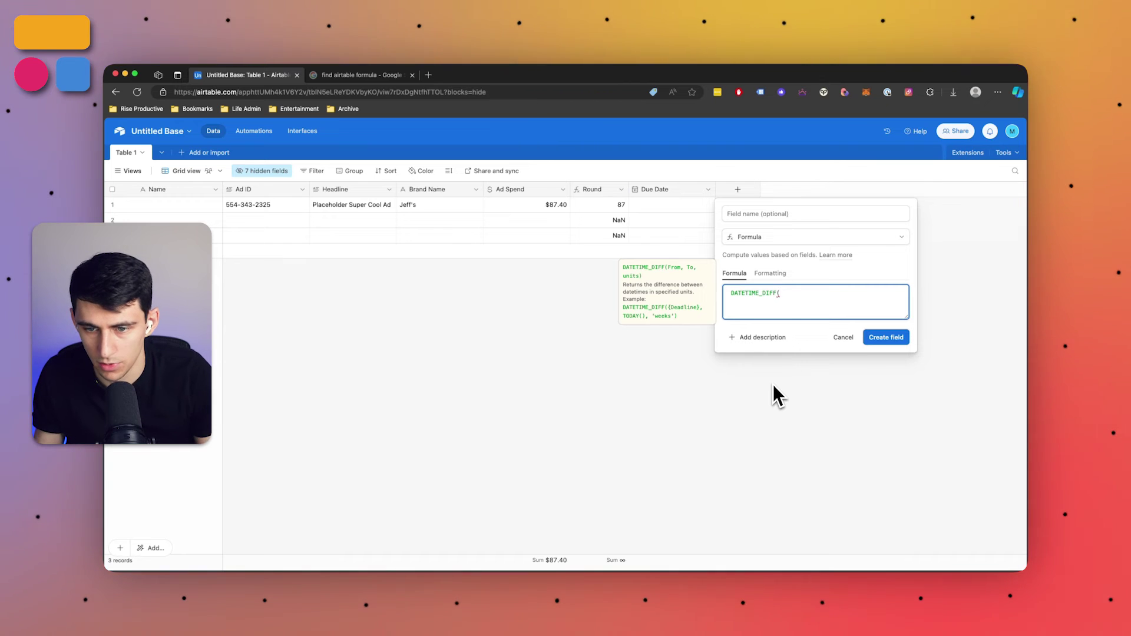
pyautogui.write('{Due Date},')
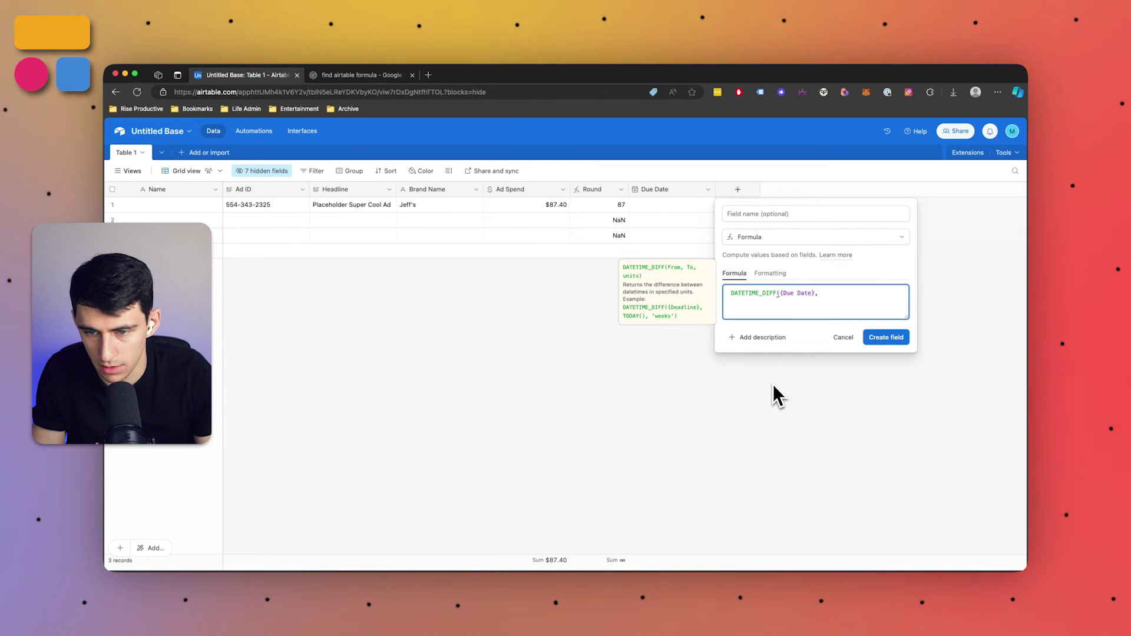
pyautogui.write('TODAY(),')
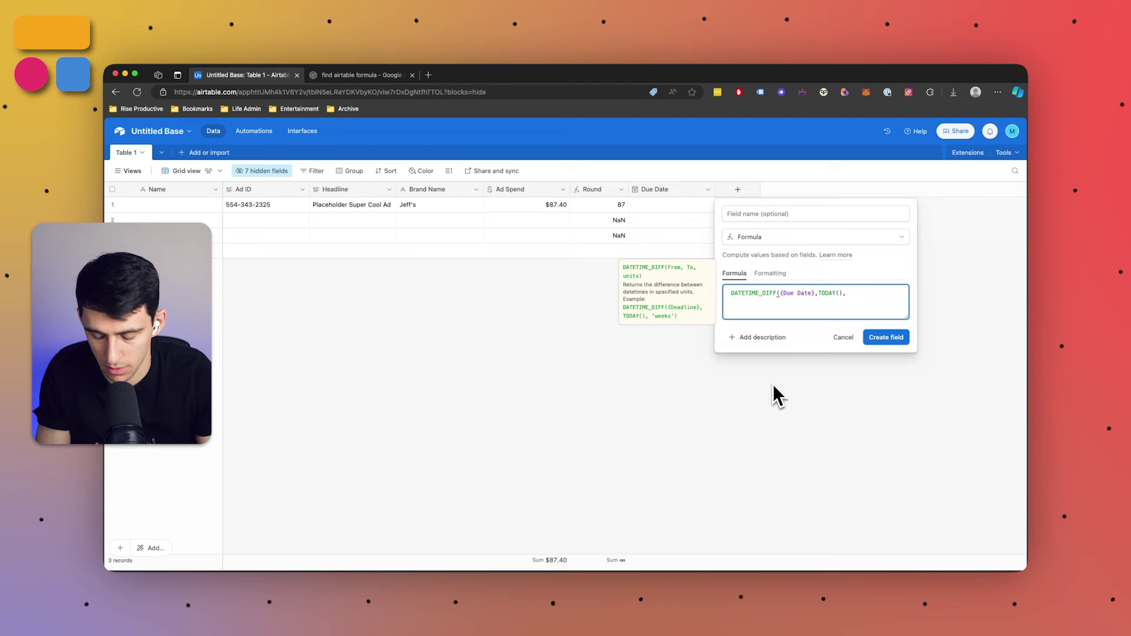
pyautogui.write(" 'days'")
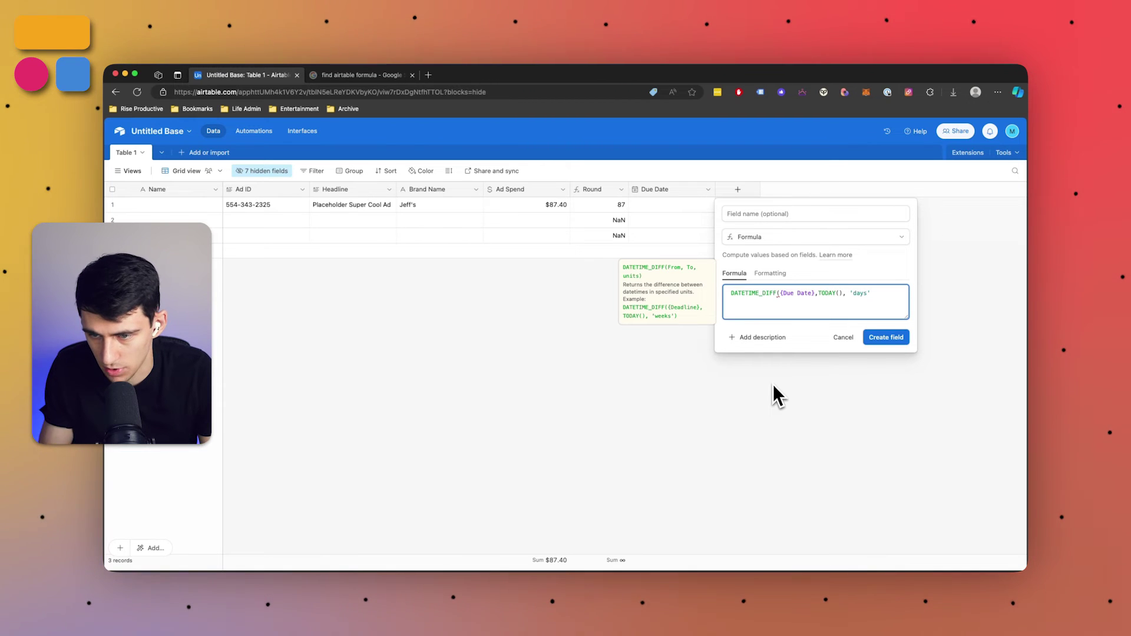
pyautogui.write(')')
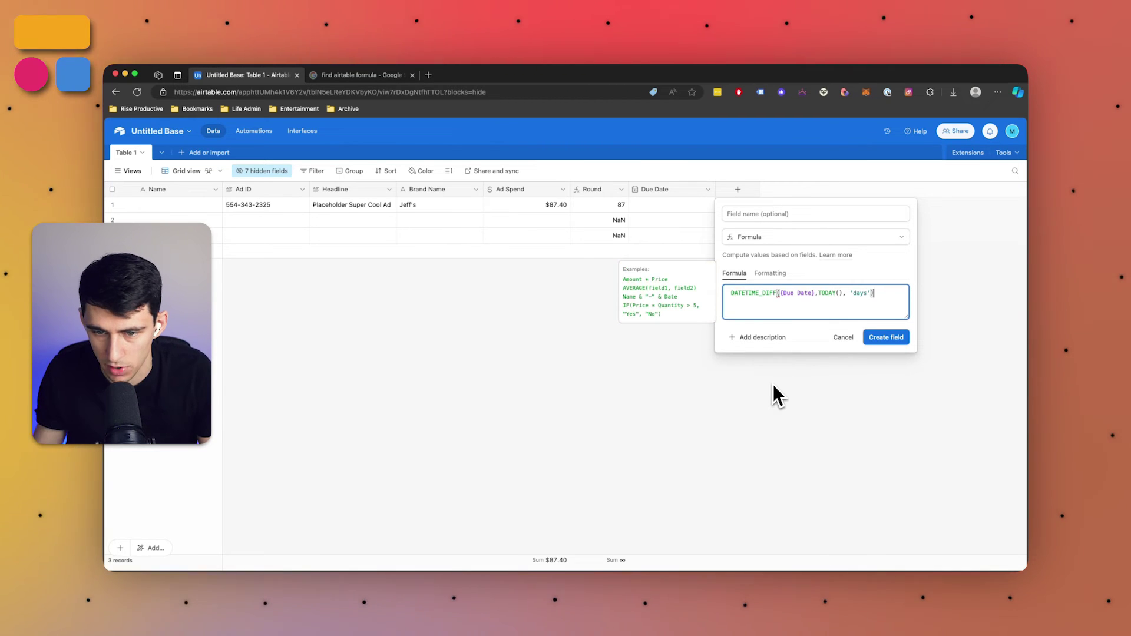
pyautogui.click(884, 340)
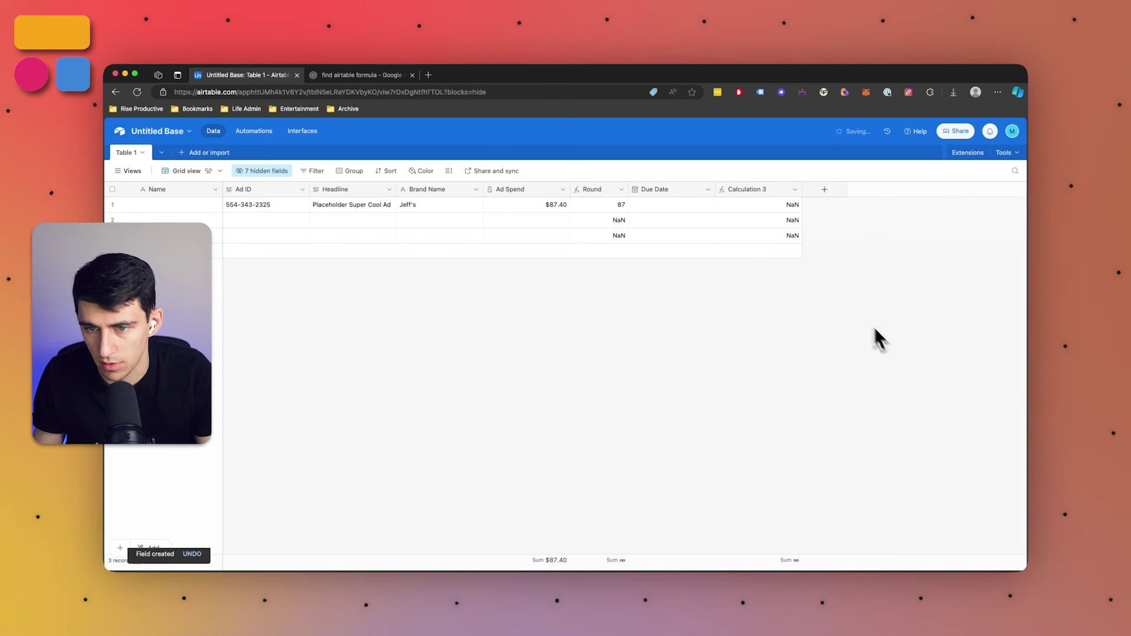
pyautogui.moveTo(800, 198); pyautogui.dragTo(816, 197)
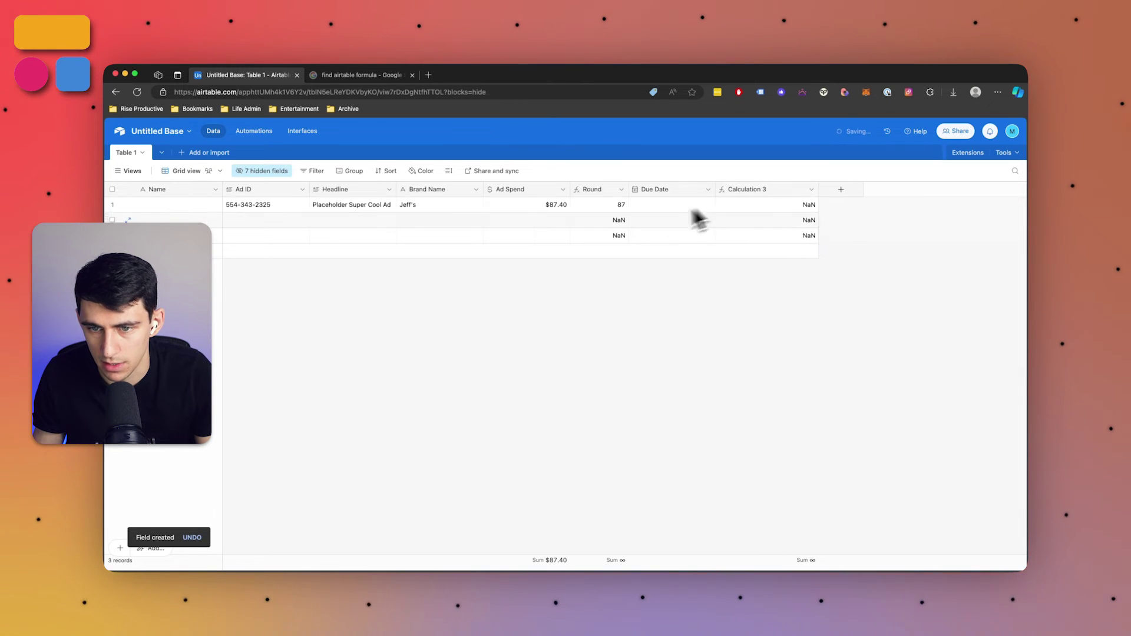
# Set row 1's Due Date to 1/10/2024 and check the Calculation 3 result
pyautogui.click(647, 207)
pyautogui.click(647, 208)
pyautogui.click(689, 266)
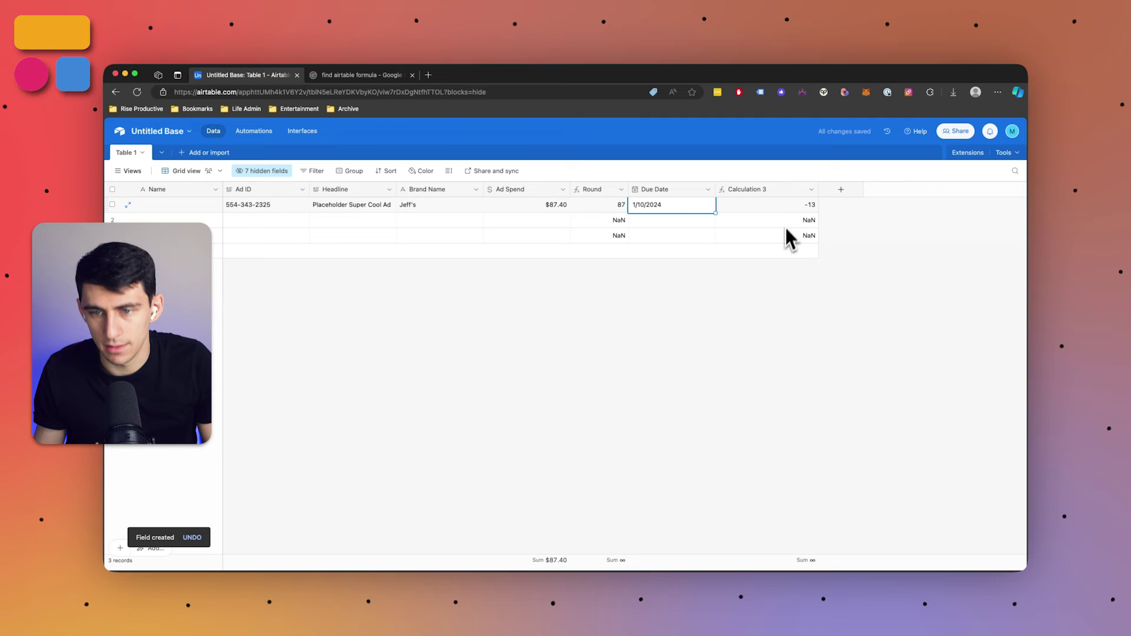
pyautogui.click(790, 206)
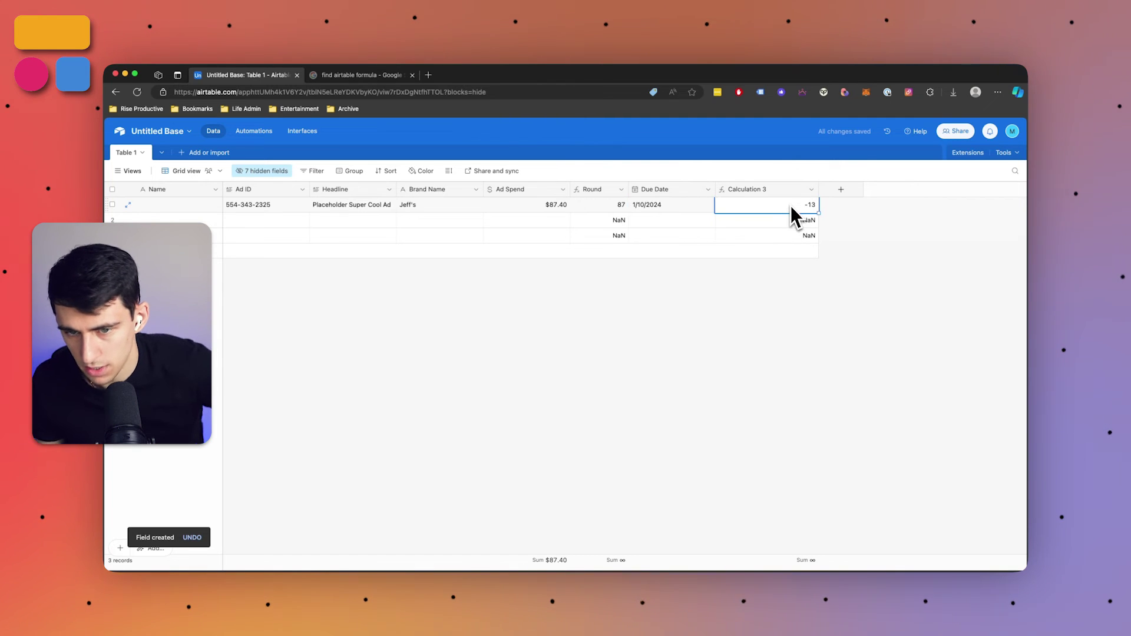
pyautogui.click(790, 205)
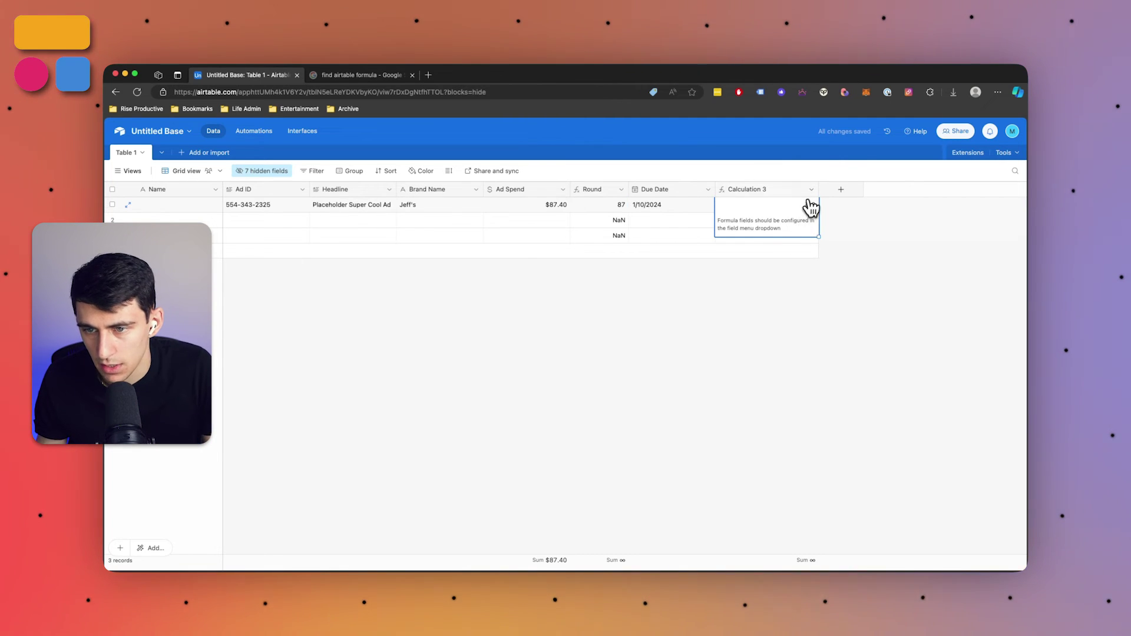
# Reorder the formula to DATETIME_DIFF(TODAY(),{Due Date},'days') so it shows 13
pyautogui.click(811, 189)
pyautogui.click(802, 213)
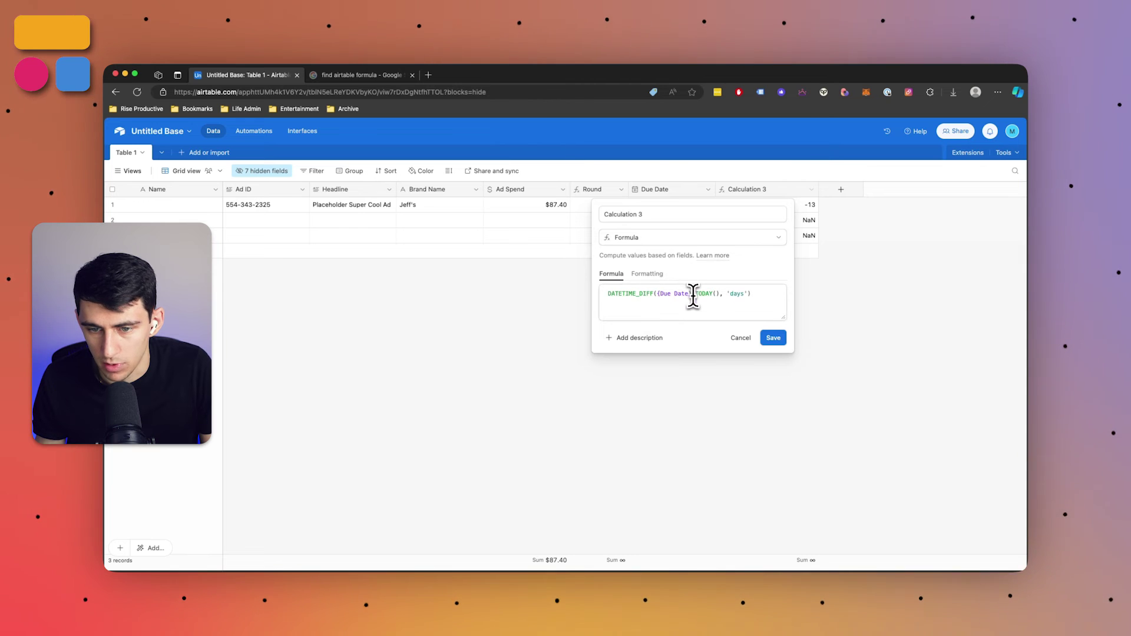
pyautogui.moveTo(691, 292); pyautogui.dragTo(657, 293)
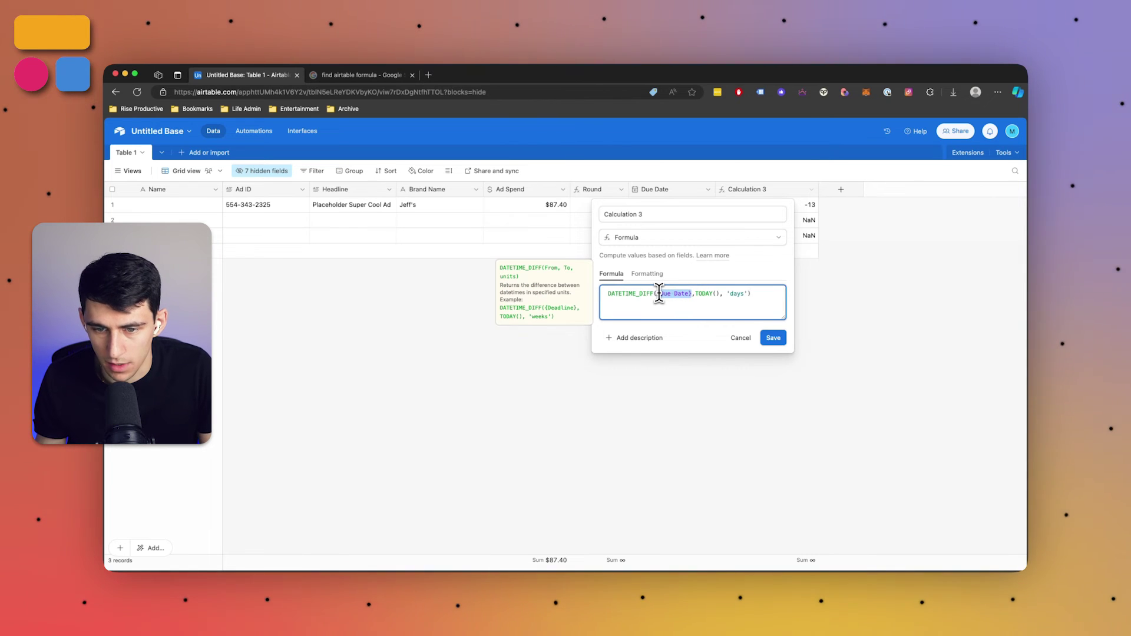
pyautogui.press('BackSpace')
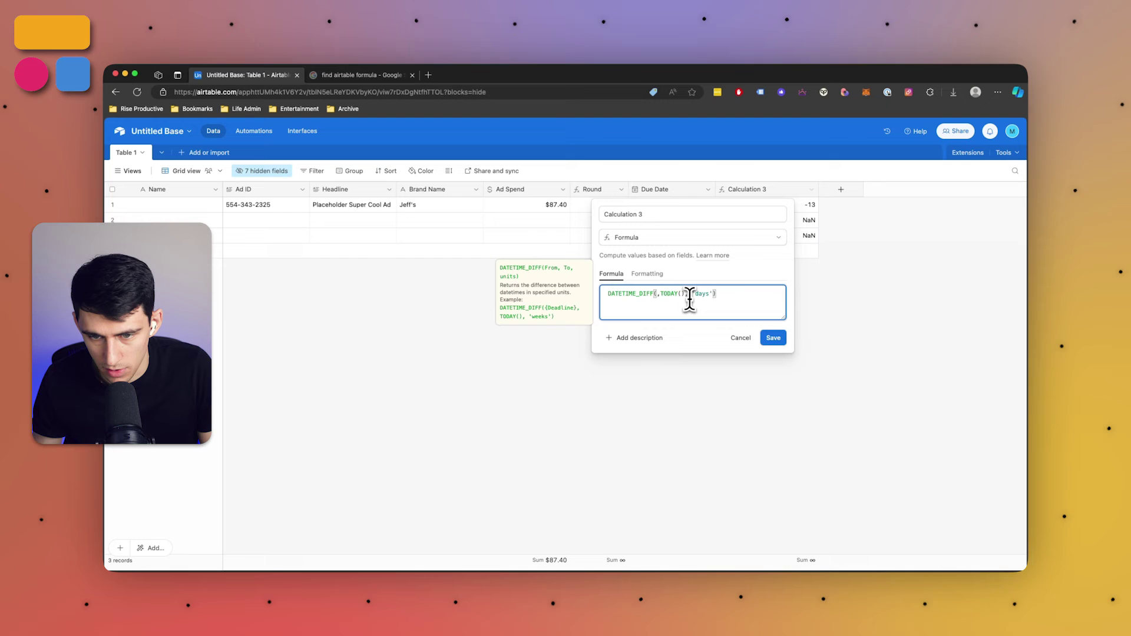
pyautogui.press('BackSpace')
pyautogui.click(687, 294)
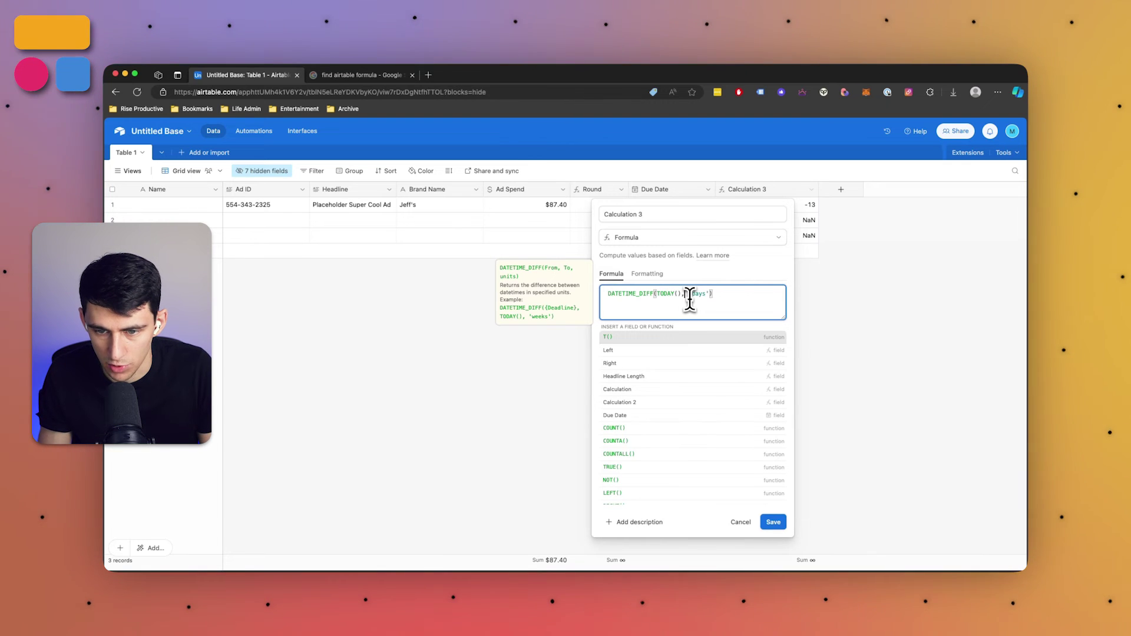
pyautogui.write('{Due Date},')
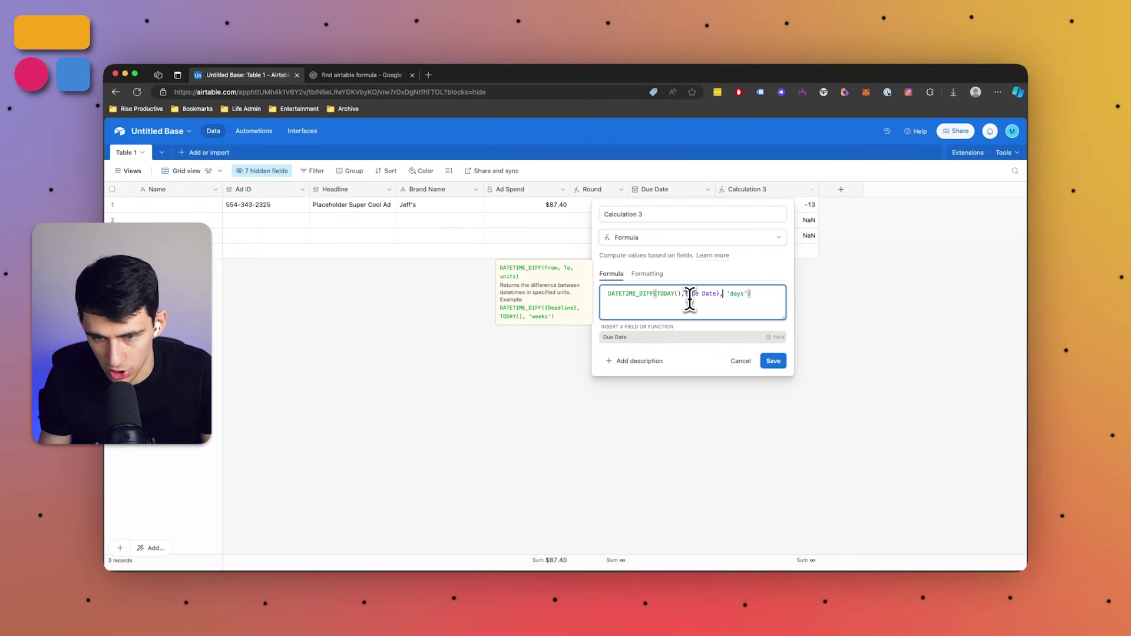
pyautogui.click(768, 340)
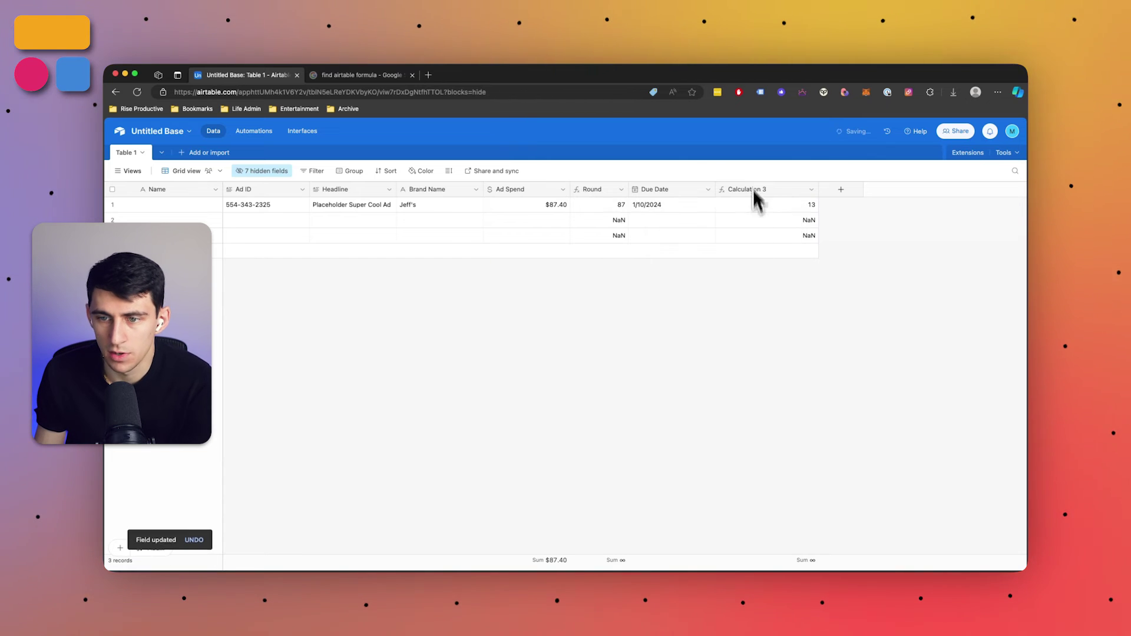
# Narrow the Calculation 3 column and open its field settings for renaming
pyautogui.moveTo(818, 189); pyautogui.dragTo(788, 189)
pyautogui.click(781, 190)
pyautogui.click(777, 209)
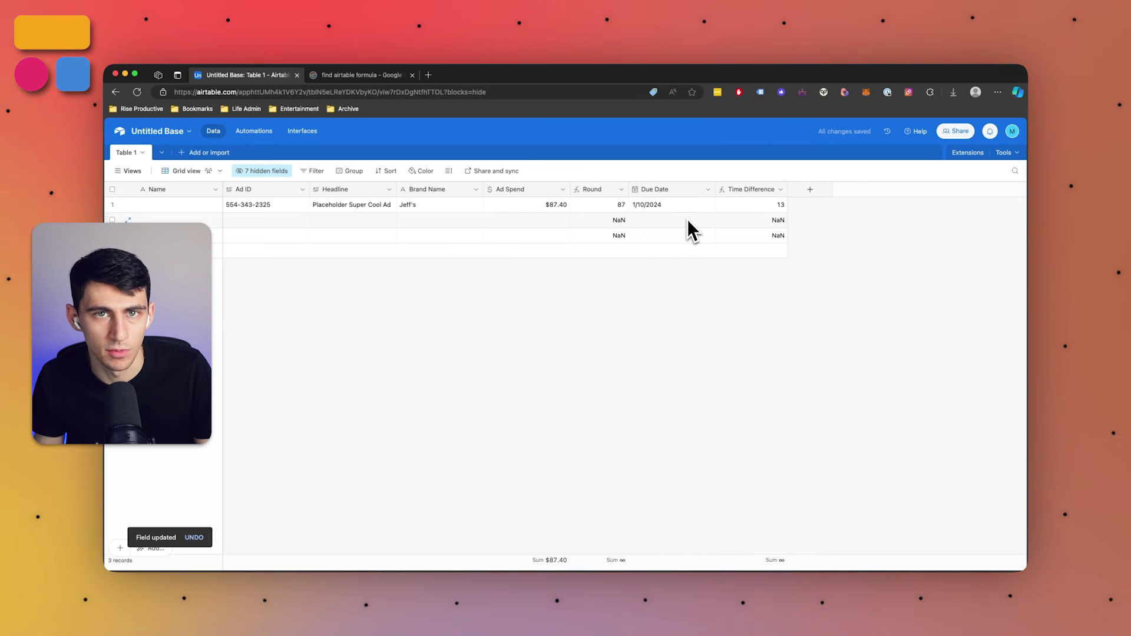
# Create a Set Timezone formula field SET_TIMEZONE({Due Date}, 'America/Los_Angeles'), showing 1/10/2024 12:00am for row 1
pyautogui.click(808, 192)
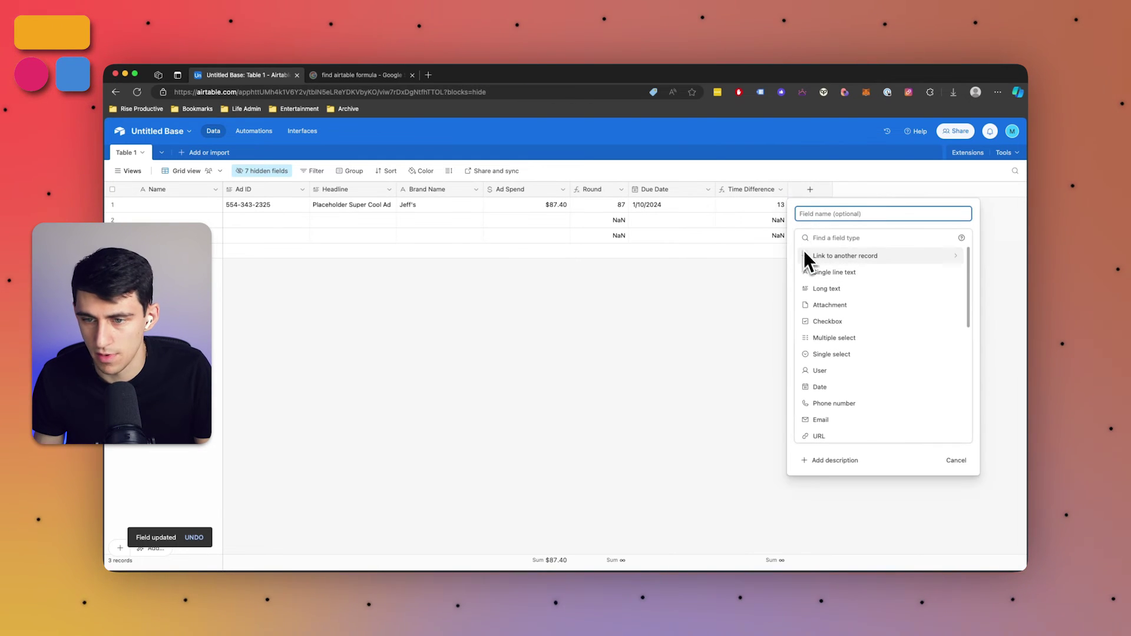
pyautogui.click(828, 236)
pyautogui.write('form')
pyautogui.click(827, 258)
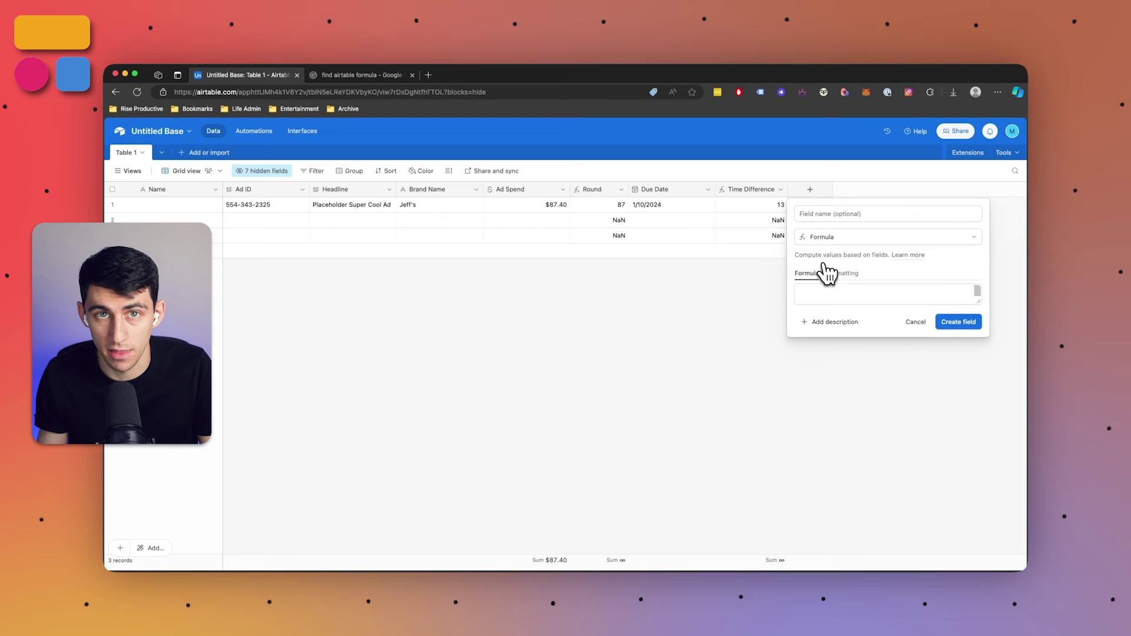
pyautogui.click(829, 213)
pyautogui.write('Set Tim')
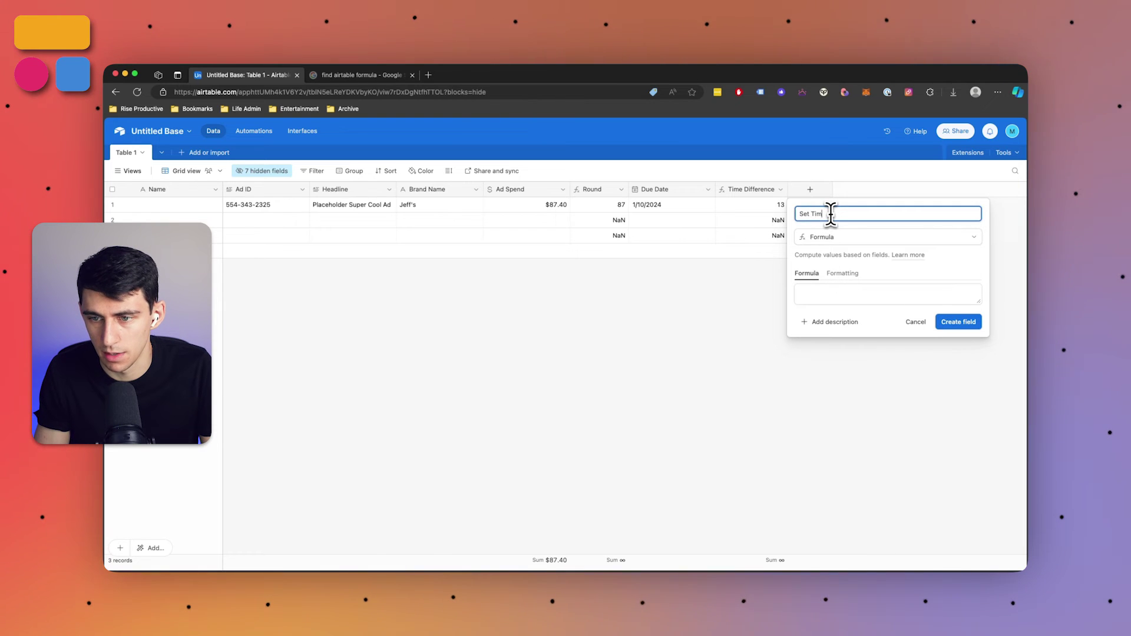
pyautogui.write('ezone')
pyautogui.click(849, 291)
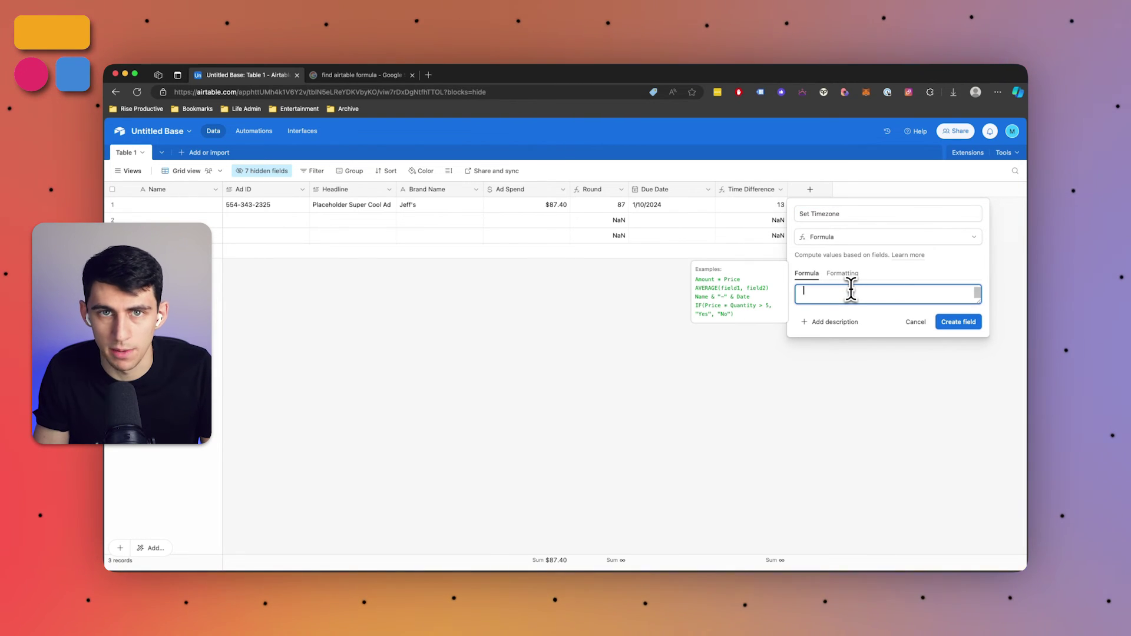
pyautogui.write('set')
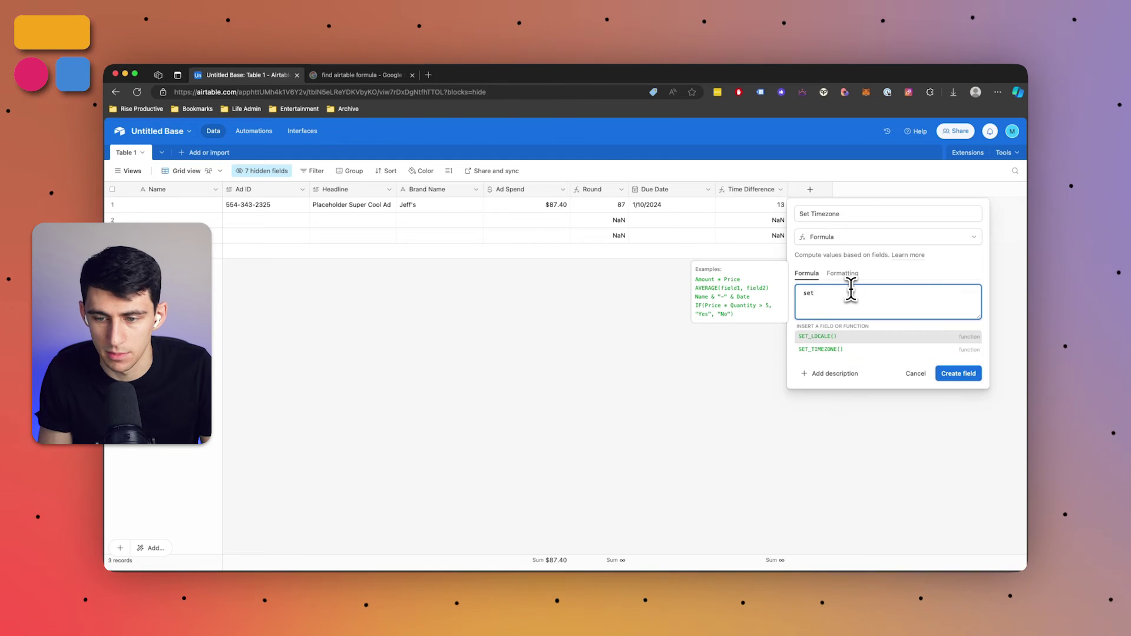
pyautogui.press('Down')
pyautogui.press('Return')
pyautogui.write('{Due Date}, ')
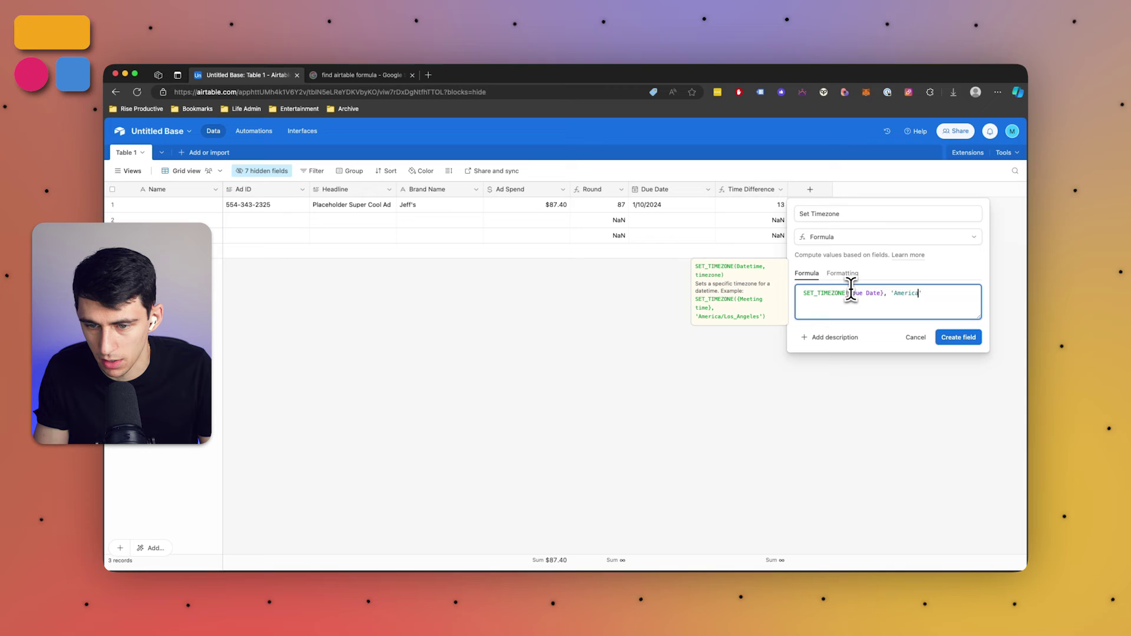
pyautogui.write("'America/Los")
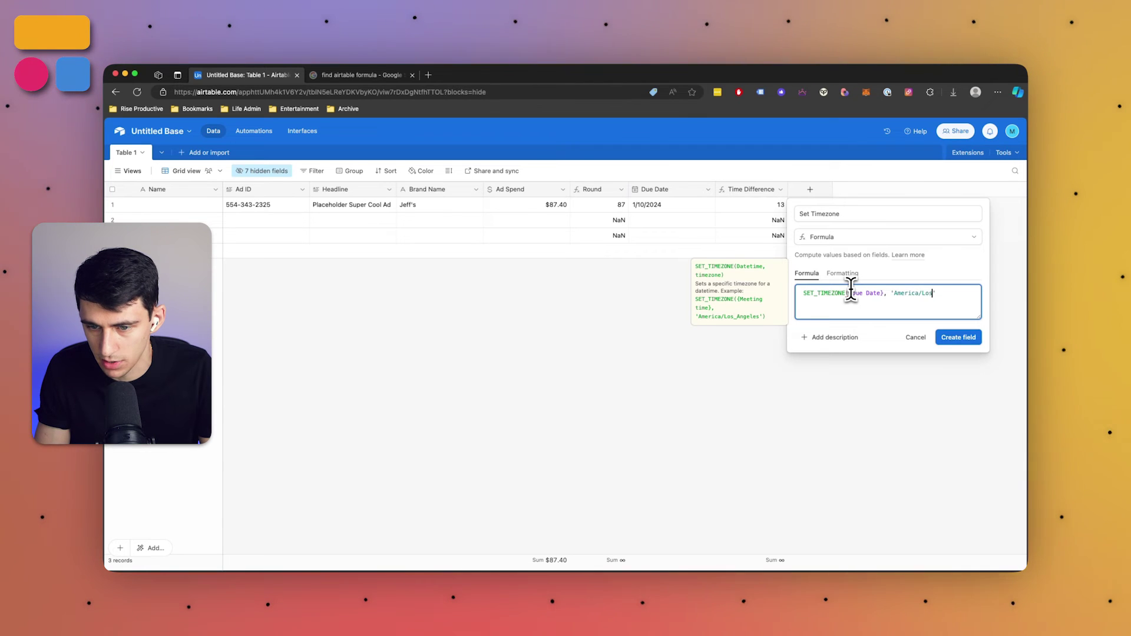
pyautogui.write('_Angeles')
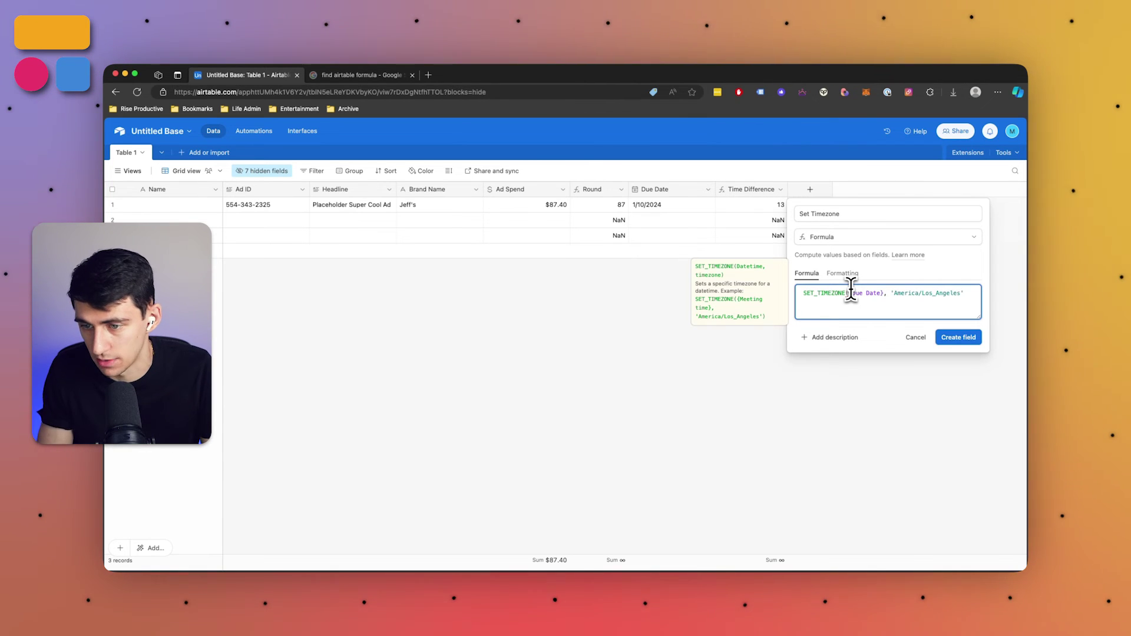
pyautogui.write(')')
pyautogui.click(945, 339)
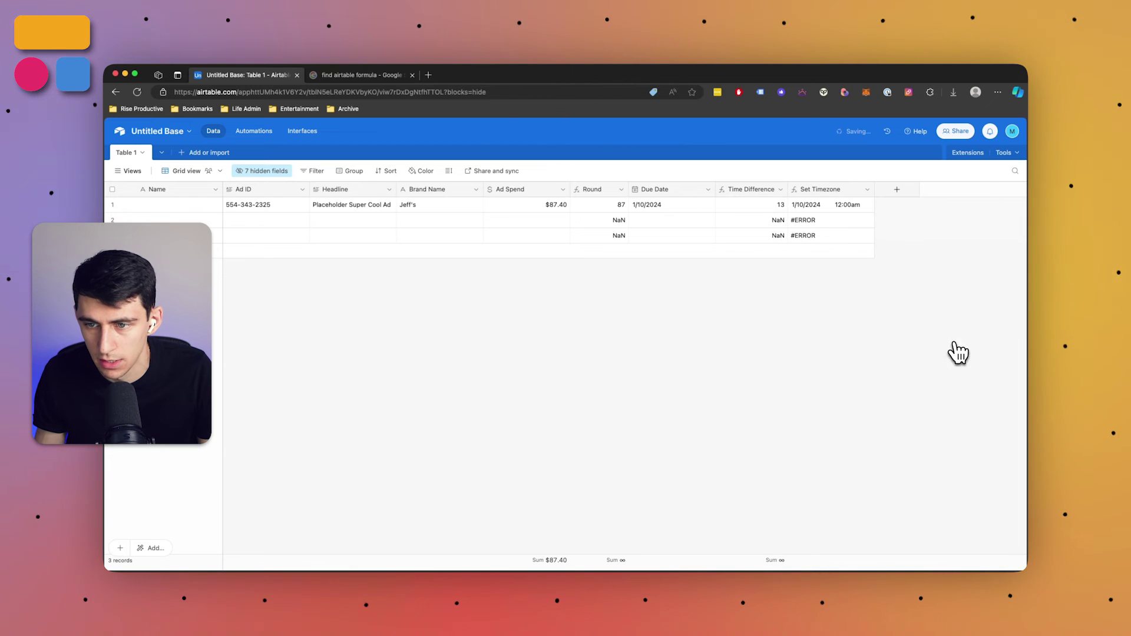
# Give rows 2 and 3 Due Dates of January 3 and January 4, 2024
pyautogui.moveTo(874, 189); pyautogui.dragTo(898, 189)
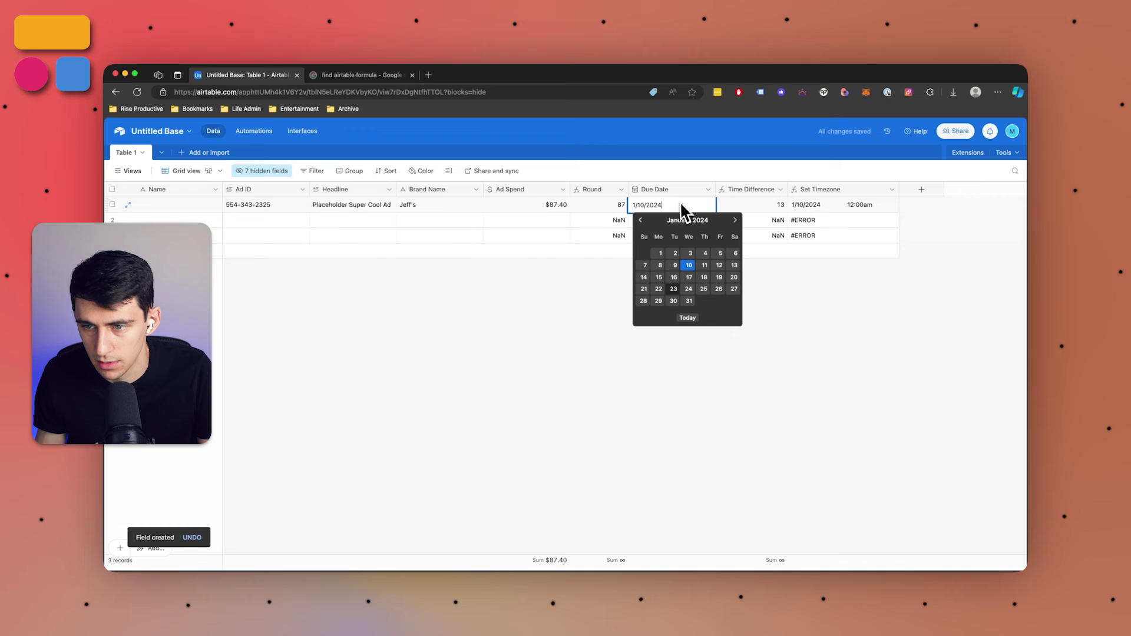
pyautogui.click(758, 226)
pyautogui.moveTo(795, 222); pyautogui.dragTo(799, 239)
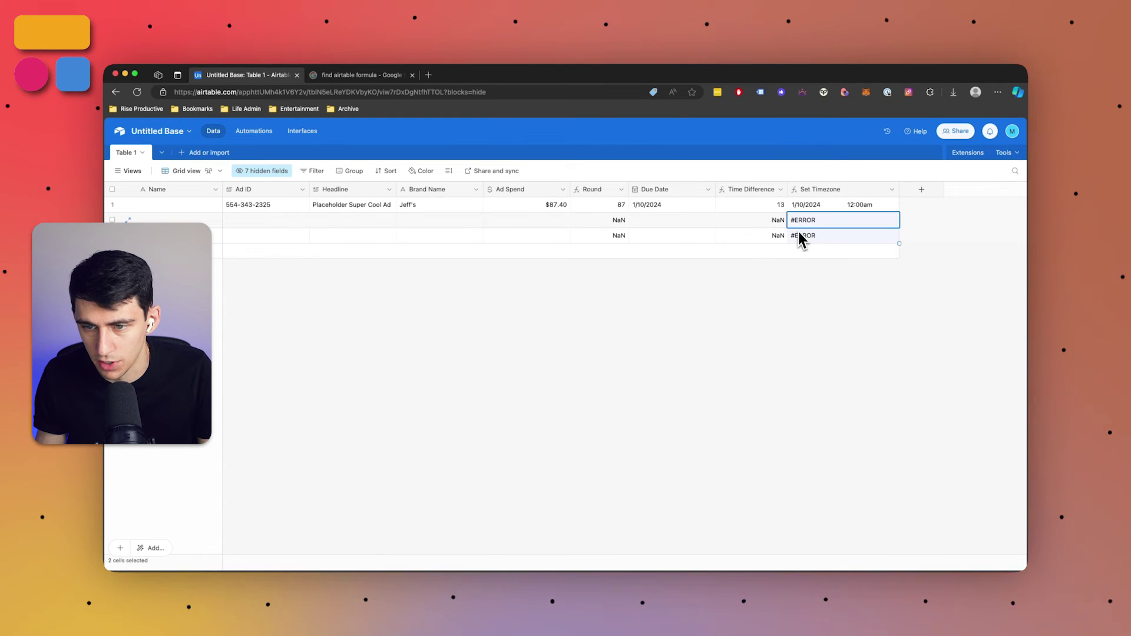
pyautogui.doubleClick(675, 225)
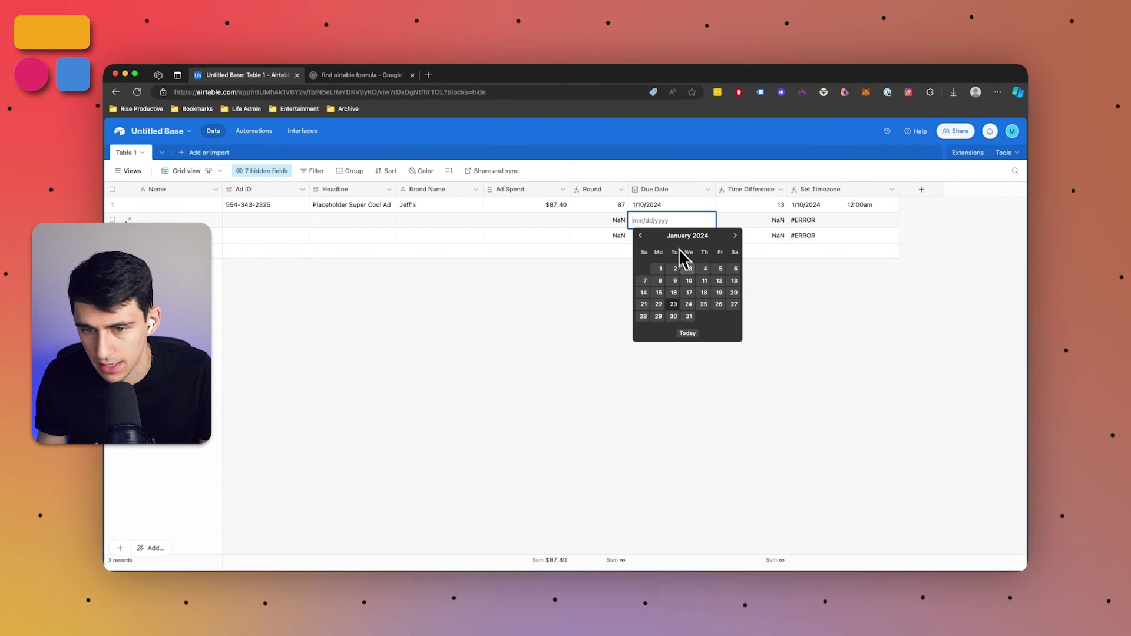
pyautogui.click(687, 268)
pyautogui.click(642, 239)
pyautogui.click(649, 240)
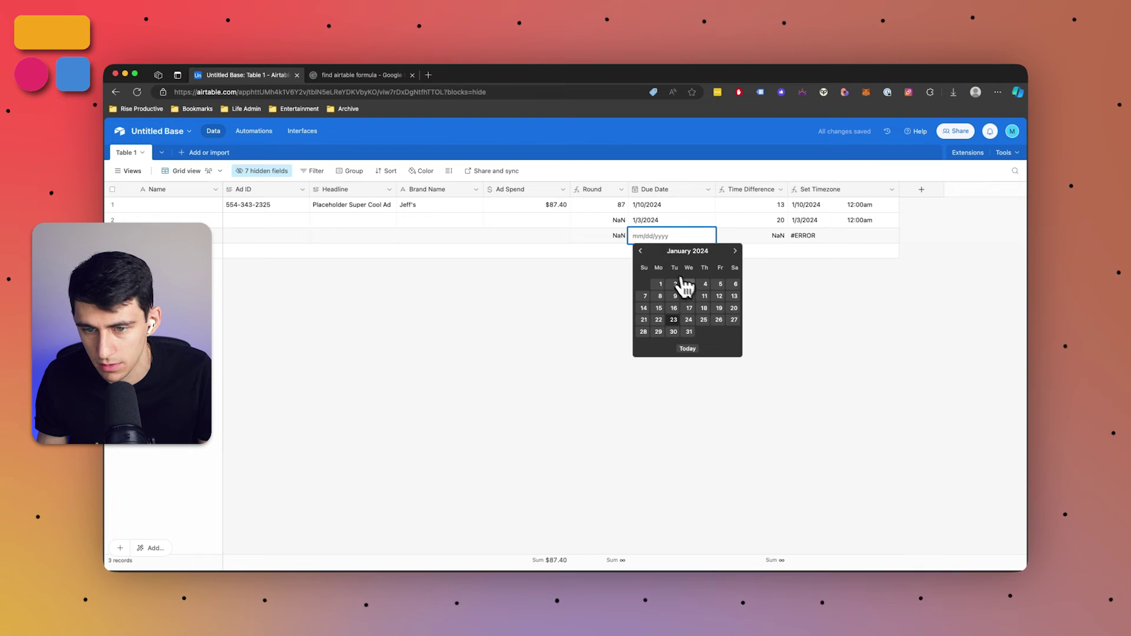
pyautogui.click(704, 284)
# Make the Due Date field include time in 12-hour format and confirm the change
pyautogui.click(707, 189)
pyautogui.click(654, 213)
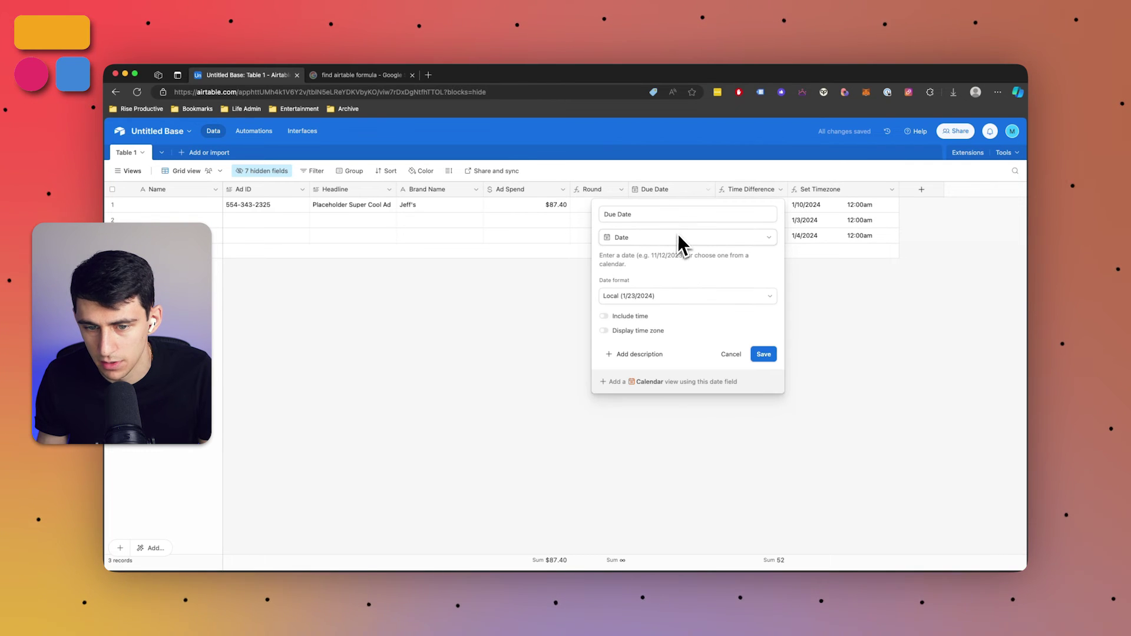
pyautogui.click(605, 317)
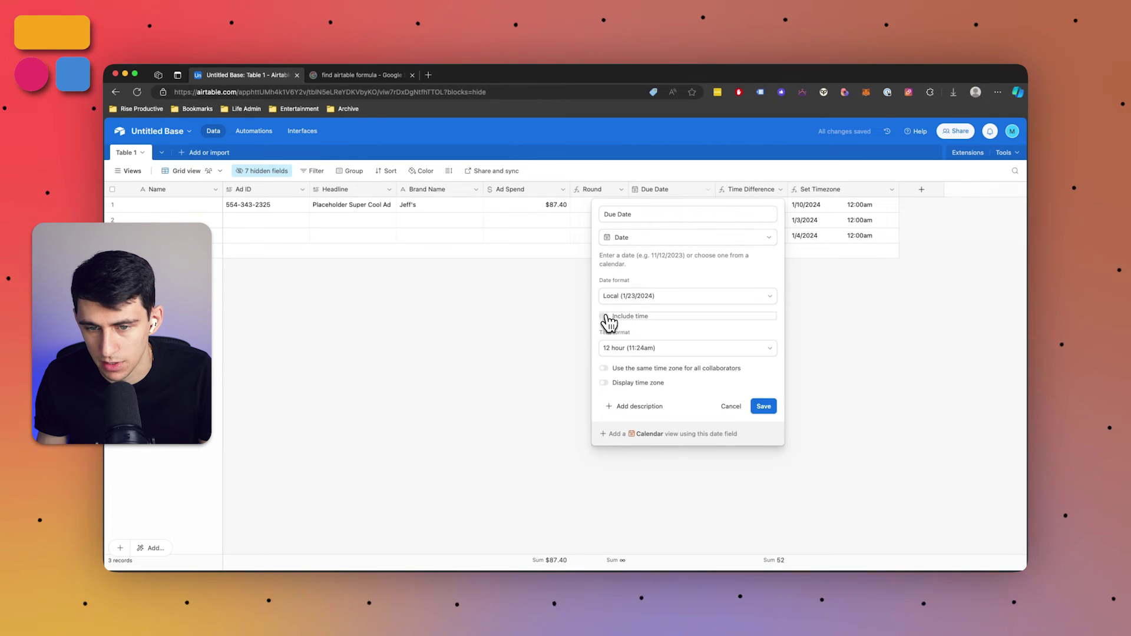
pyautogui.click(638, 349)
pyautogui.click(645, 384)
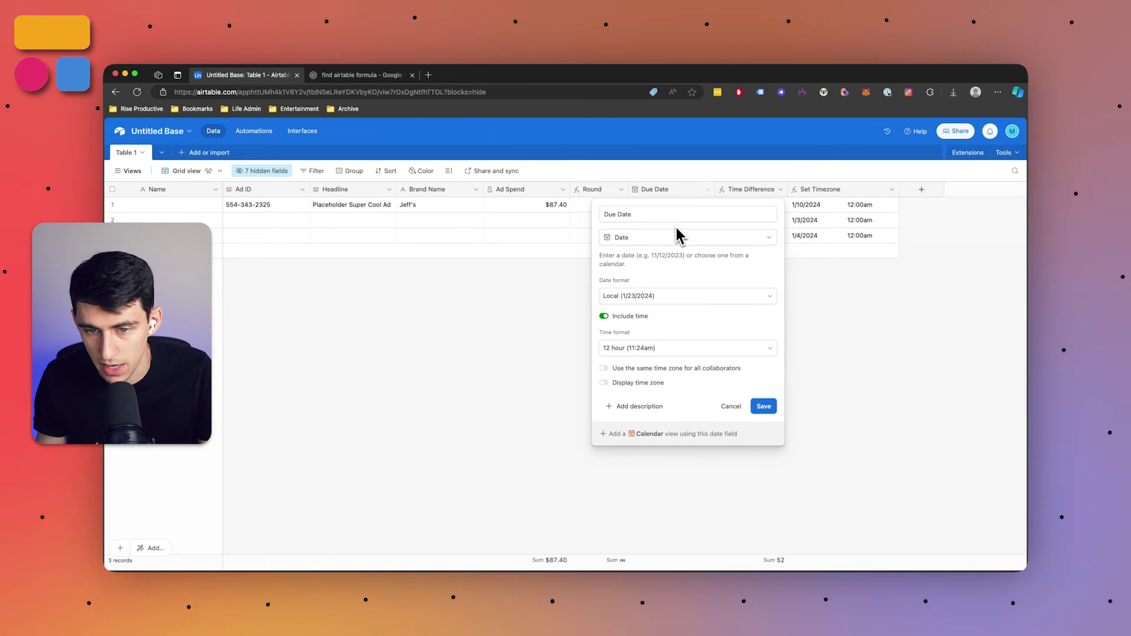
pyautogui.click(777, 413)
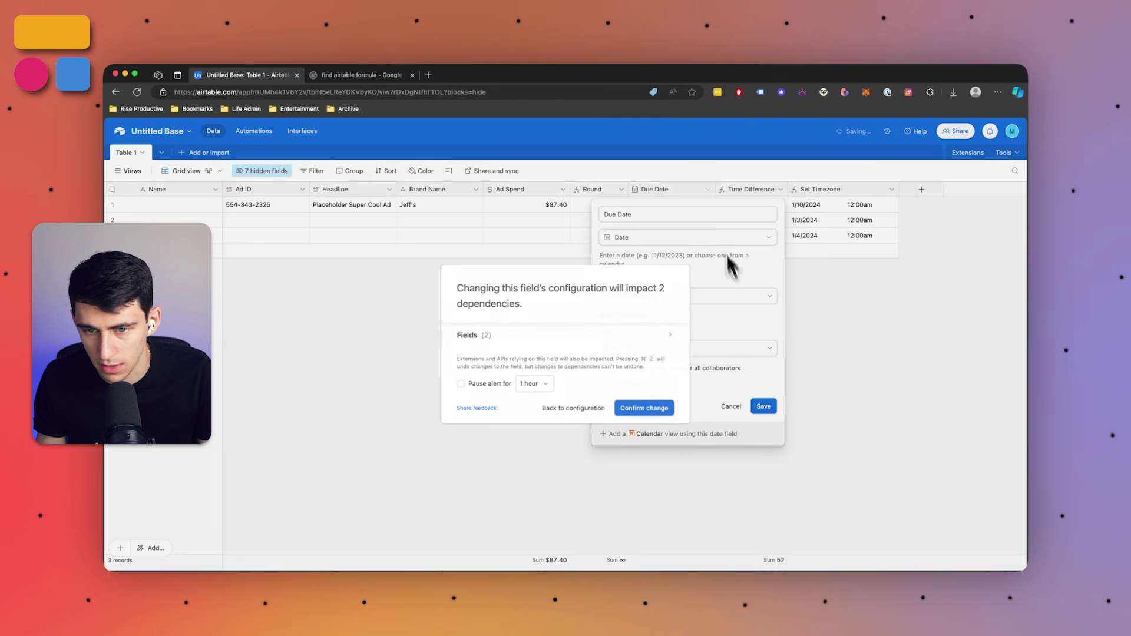
pyautogui.click(651, 406)
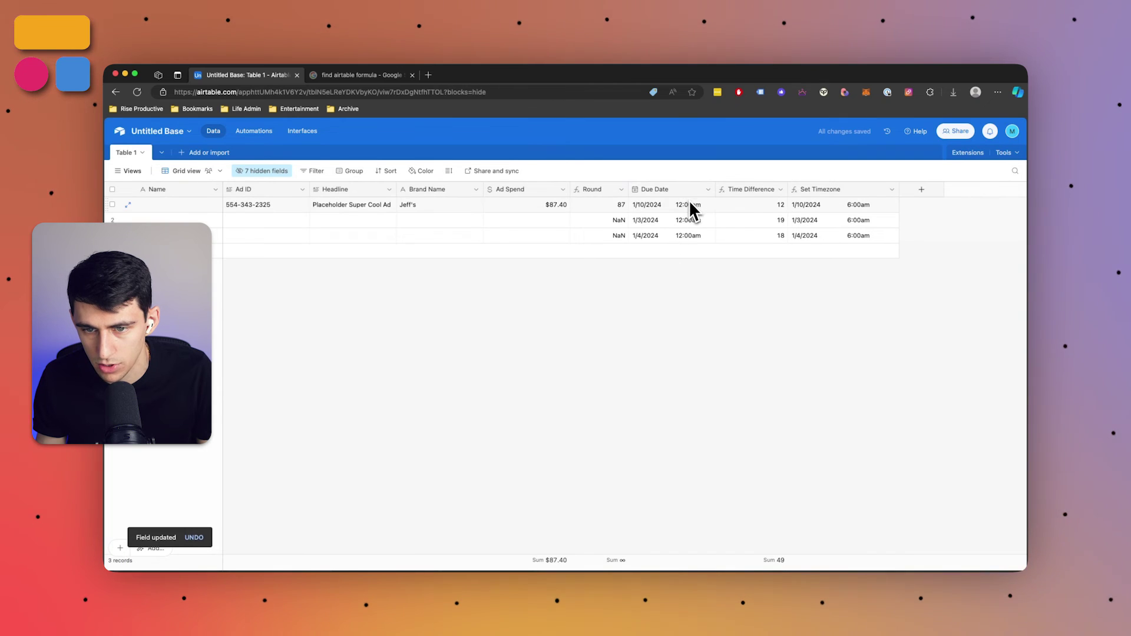
pyautogui.click(688, 204)
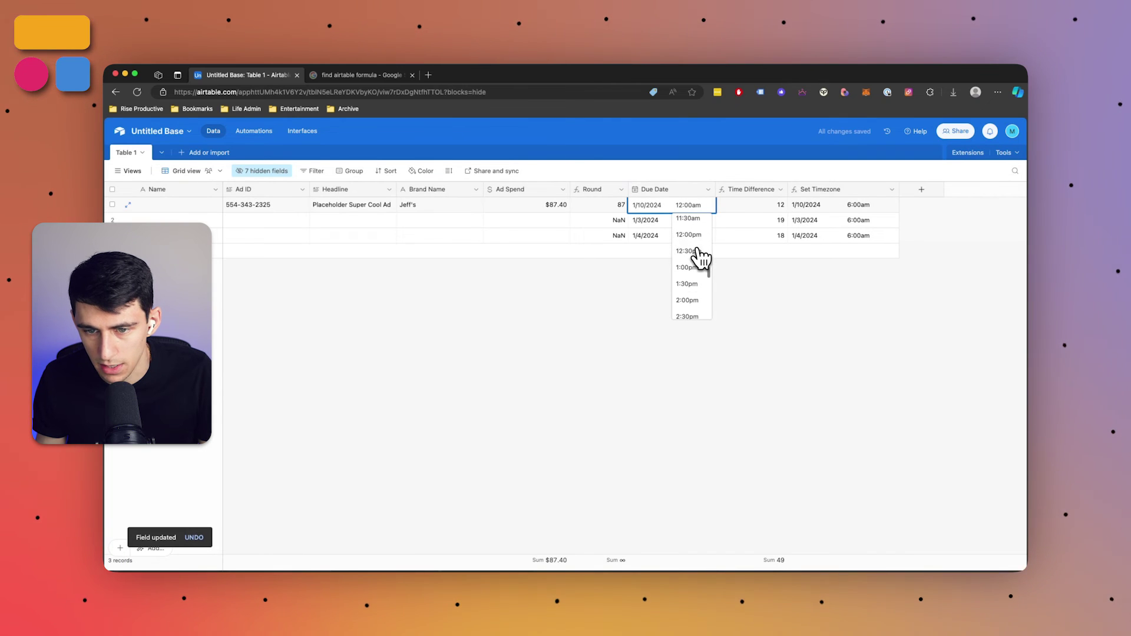
# Give row 1's Due Date a time of 2:00pm
pyautogui.click(690, 303)
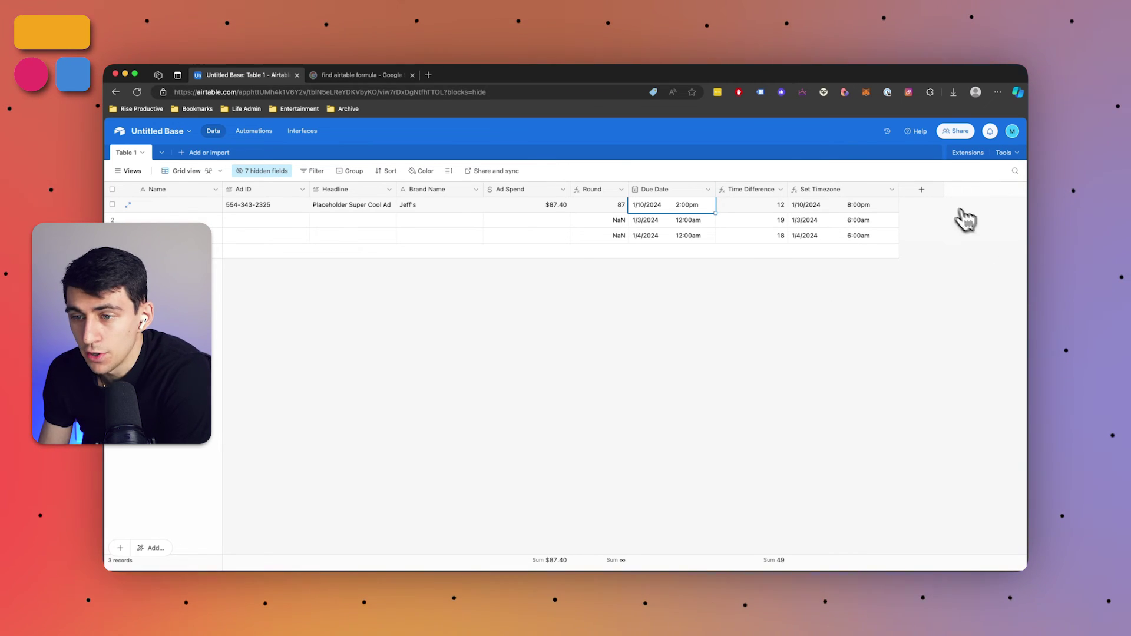
# Create a Formula field named Record ID with the formula RECORD_ID()
pyautogui.click(921, 189)
pyautogui.click(884, 234)
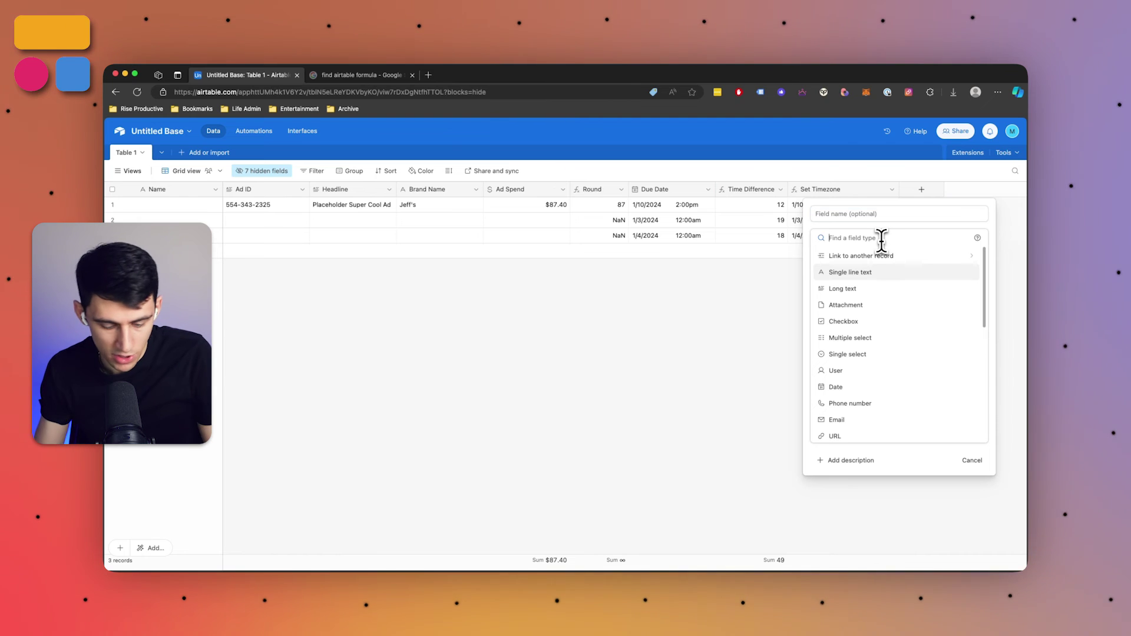
pyautogui.write('rec')
pyautogui.press('BackSpace')
pyautogui.press('BackSpace')
pyautogui.press('BackSpace')
pyautogui.press('BackSpace')
pyautogui.press('BackSpace')
pyautogui.press('BackSpace')
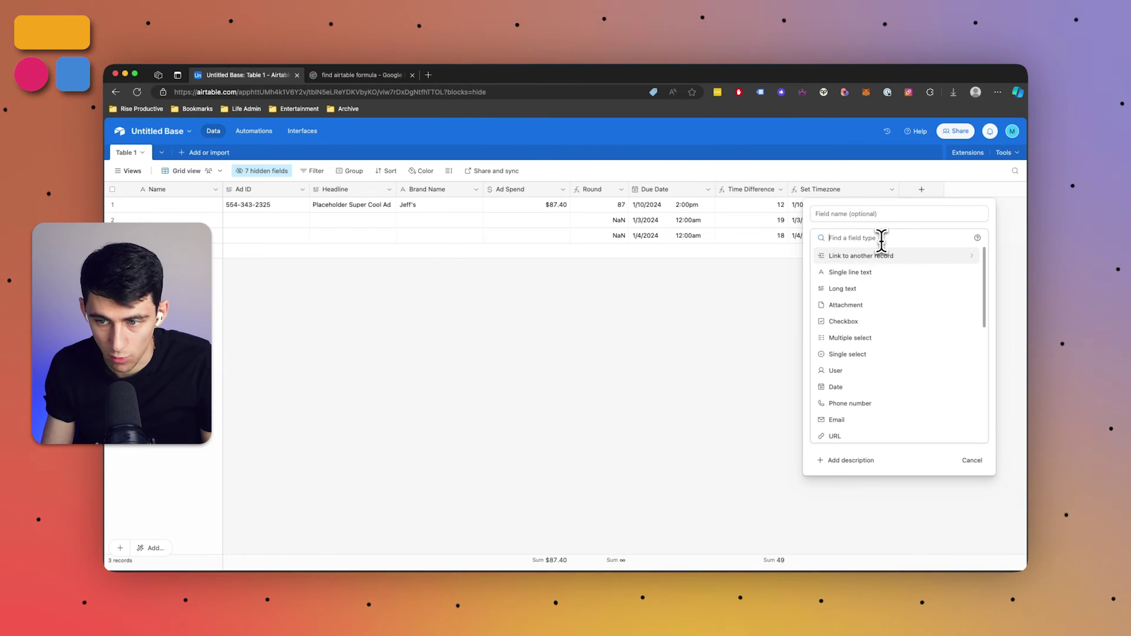
pyautogui.click(852, 216)
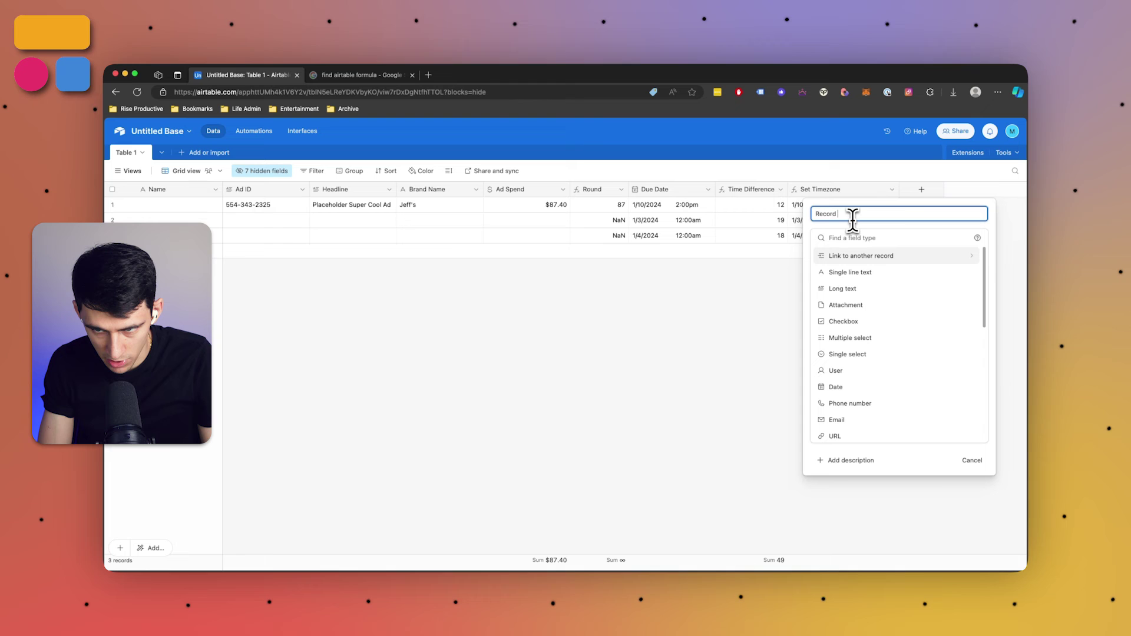
pyautogui.click(854, 238)
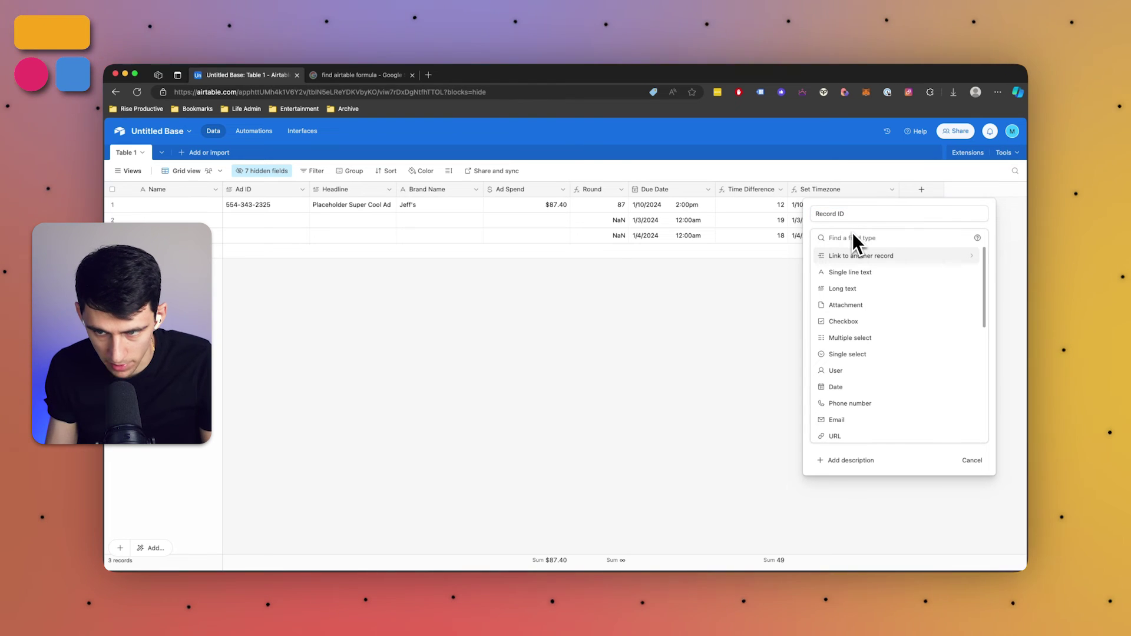
pyautogui.write('fo')
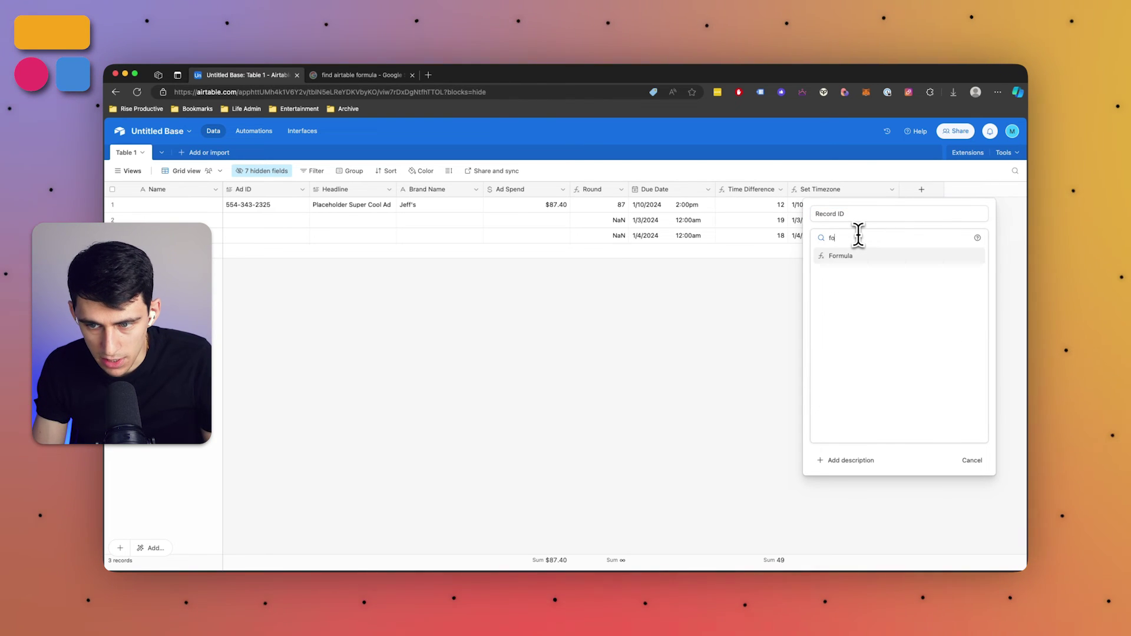
pyautogui.press('Return')
pyautogui.click(859, 297)
pyautogui.write('rec')
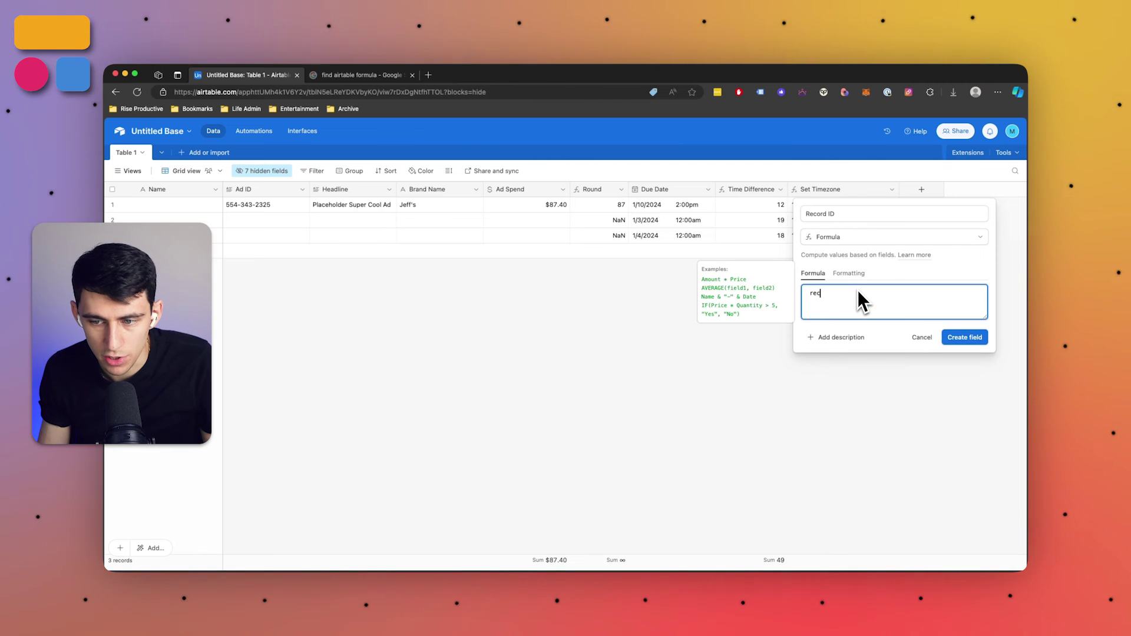
pyautogui.click(840, 333)
pyautogui.click(973, 341)
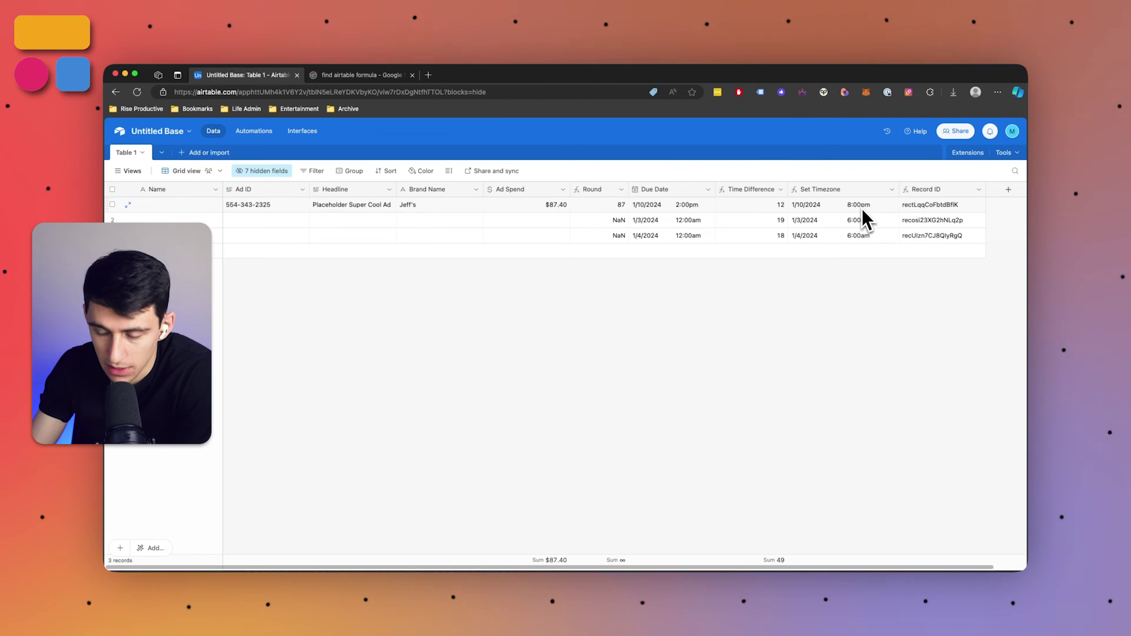
# Create a Real Headline formula field: CONCATENATE({Brand Name}, " ", Headline)
pyautogui.click(1001, 192)
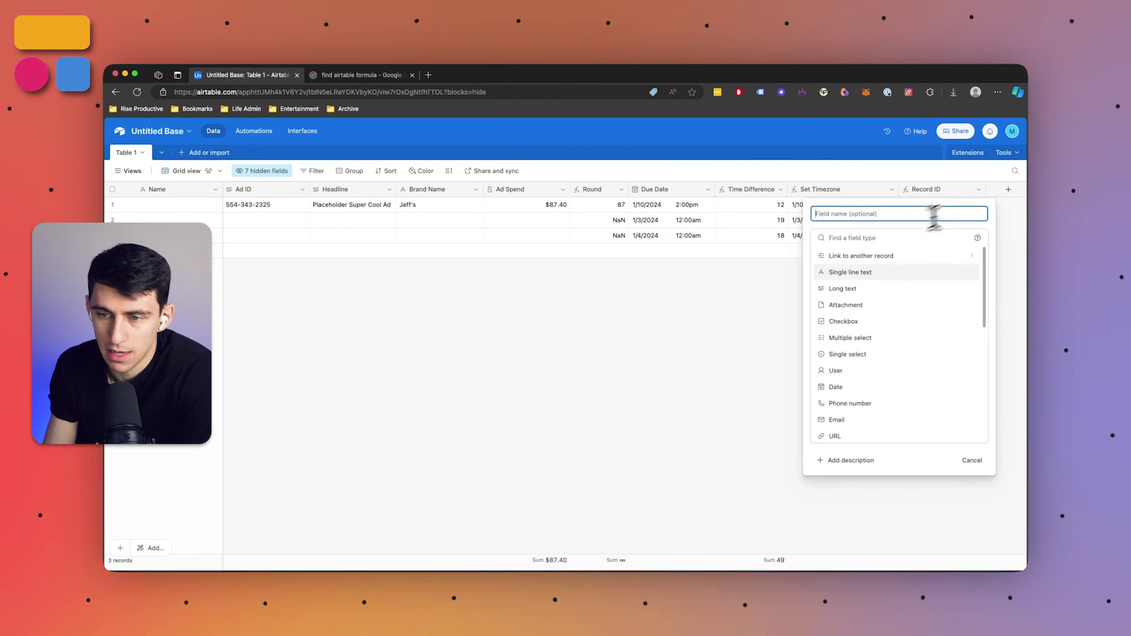
pyautogui.write('for')
pyautogui.press('Return')
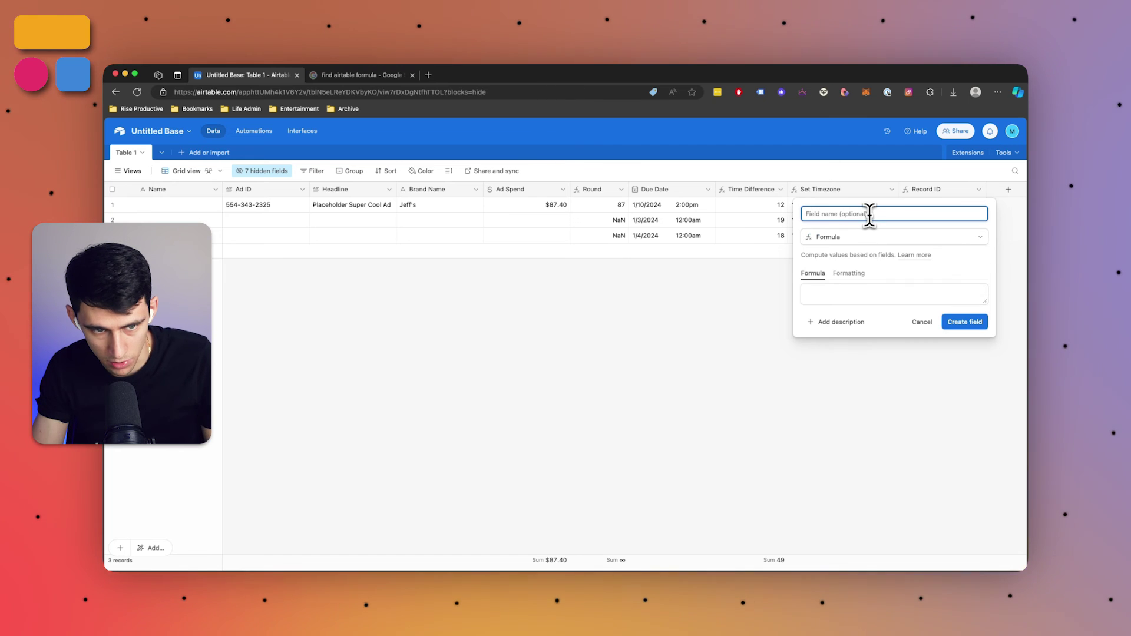
pyautogui.write('Real Heal')
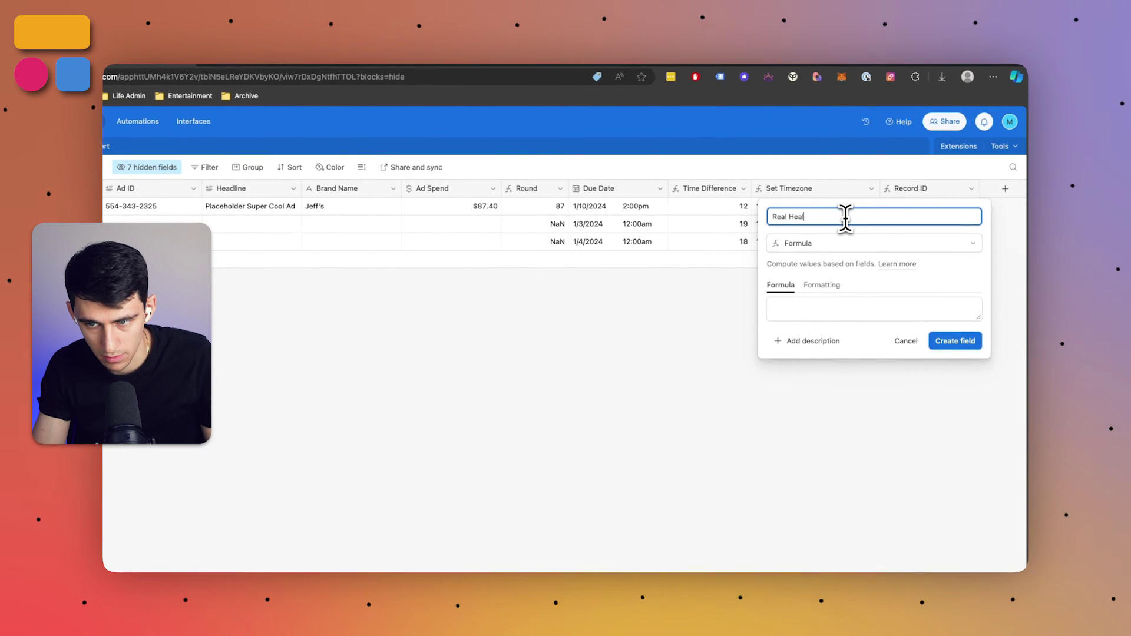
pyautogui.click(852, 304)
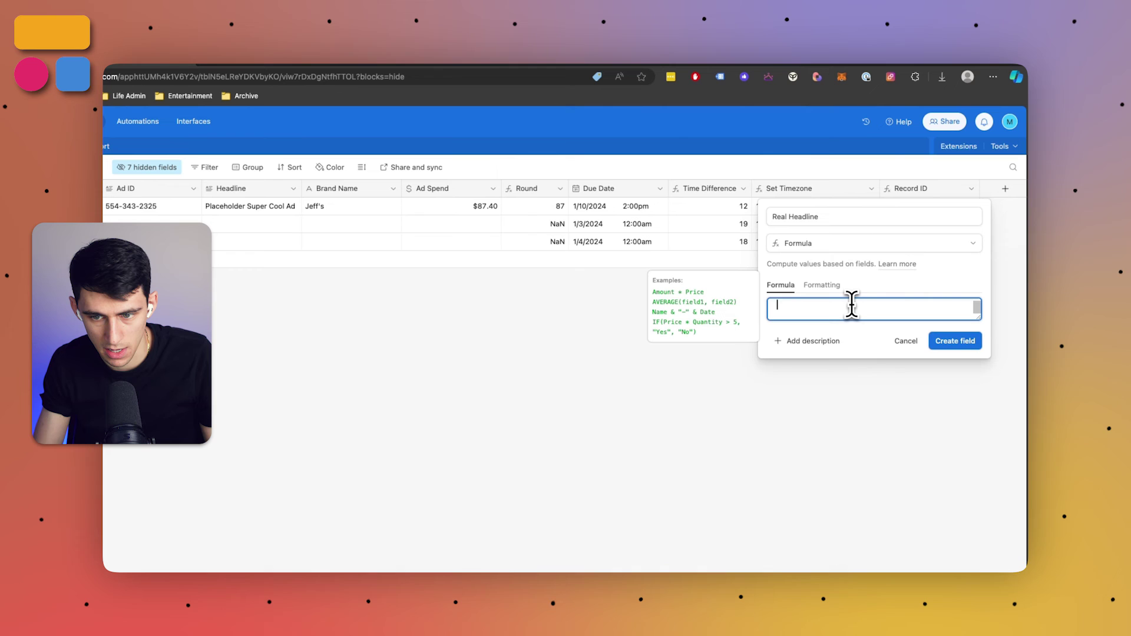
pyautogui.write('conc')
pyautogui.press('Tab')
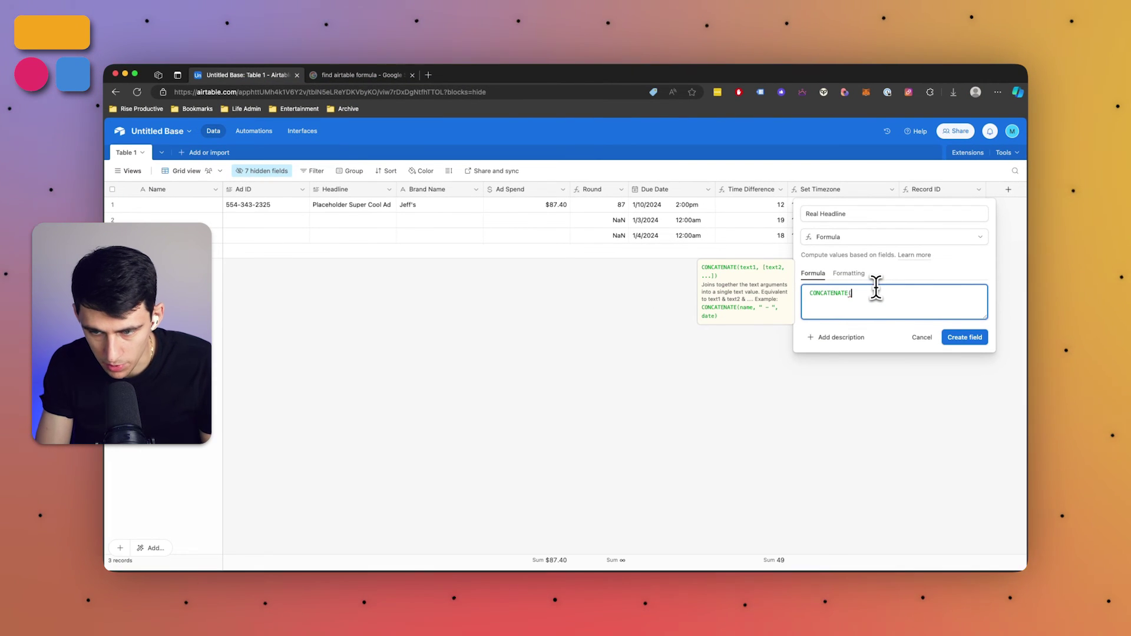
pyautogui.write('brand')
pyautogui.press('Tab')
pyautogui.write(', ')
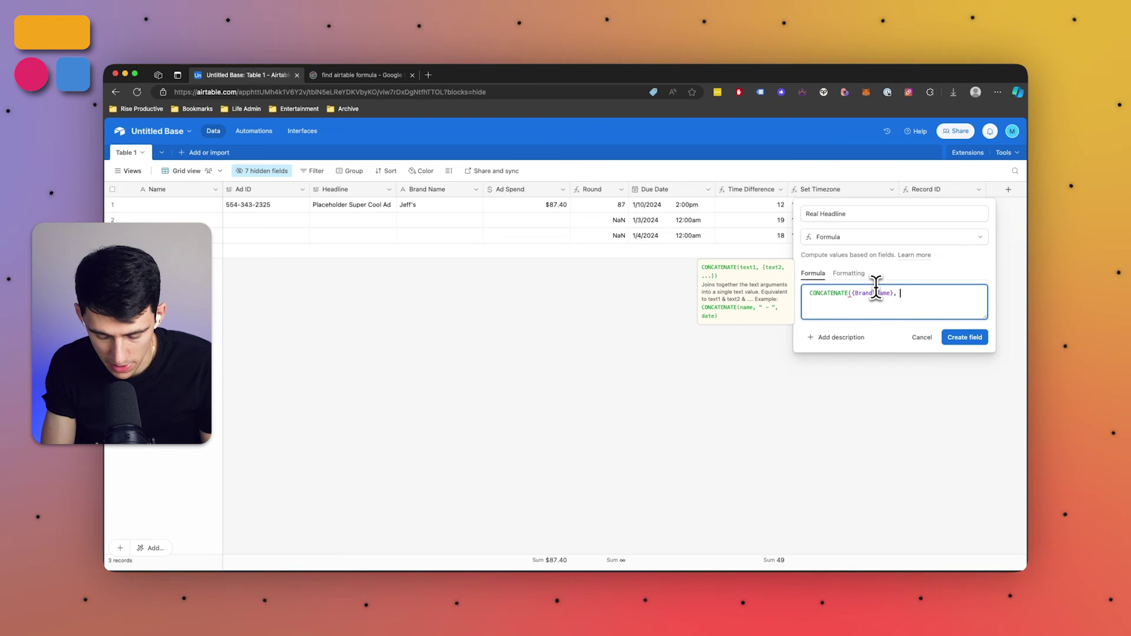
pyautogui.write('" "')
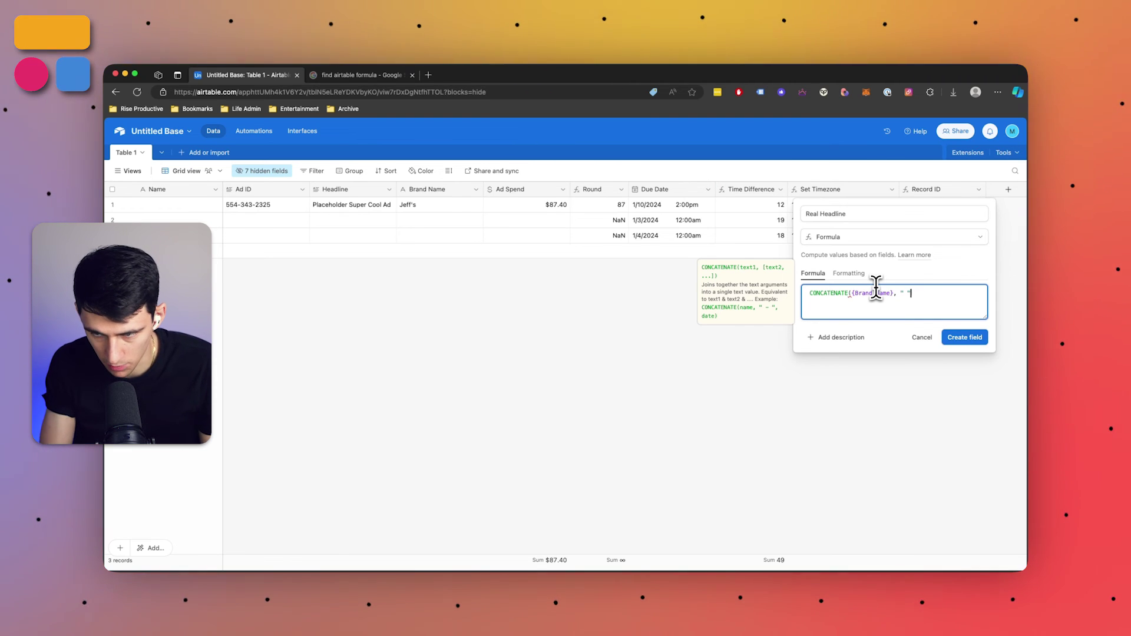
pyautogui.write(', Headline)')
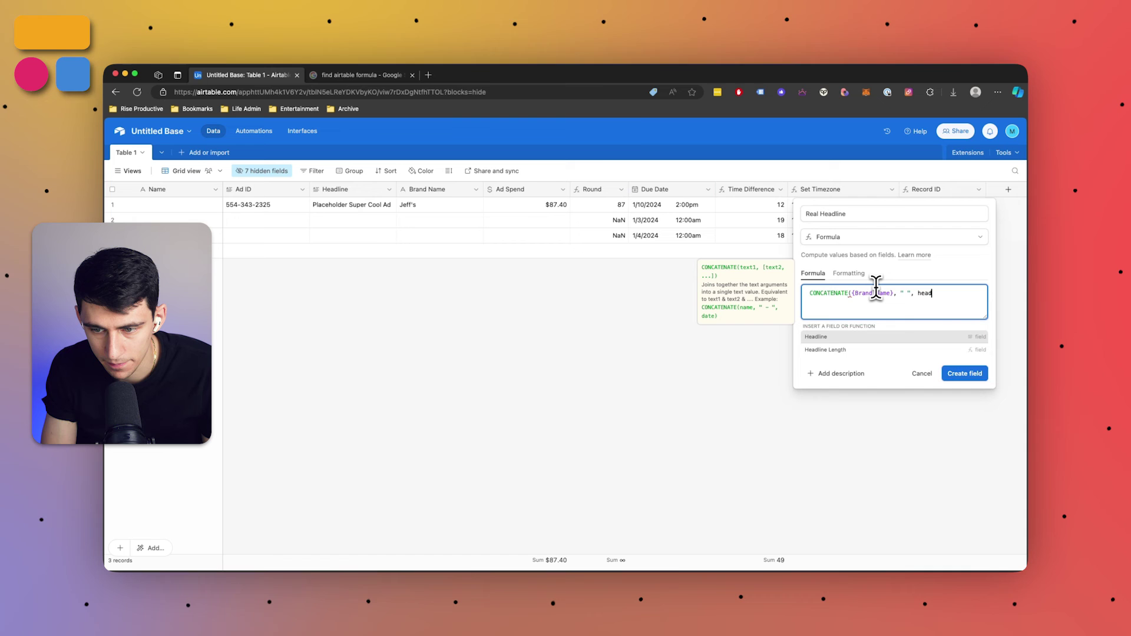
pyautogui.press('Return')
pyautogui.click(302, 222)
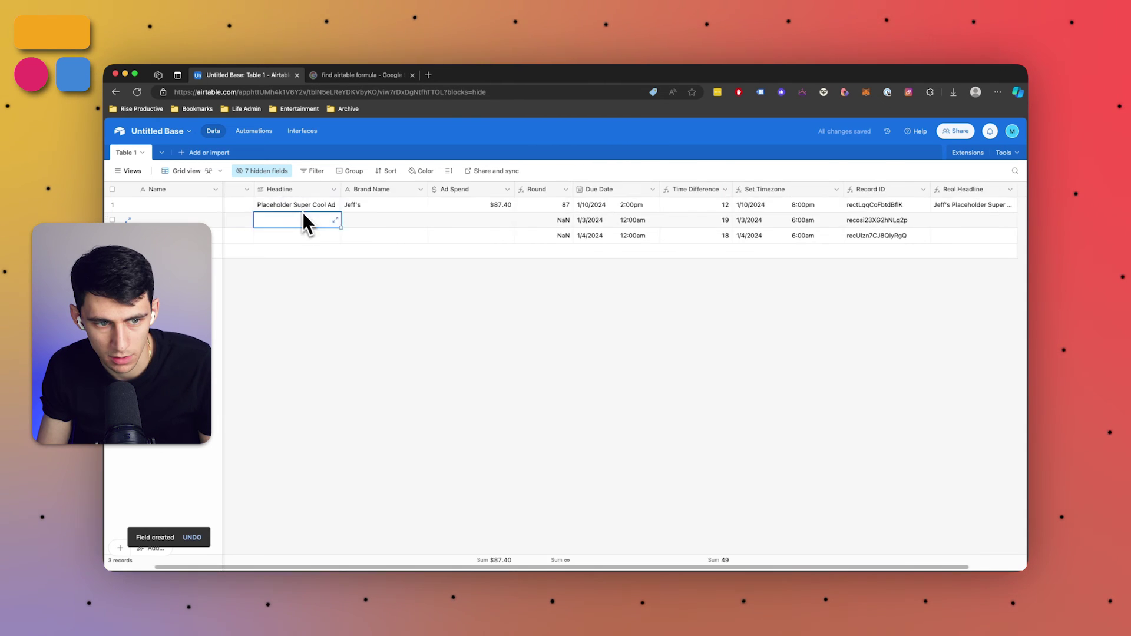
# Delete the word Placeholder from the first record's Headline
pyautogui.hscroll(-2, 217, 209)
pyautogui.hscroll(2, 259, 210)
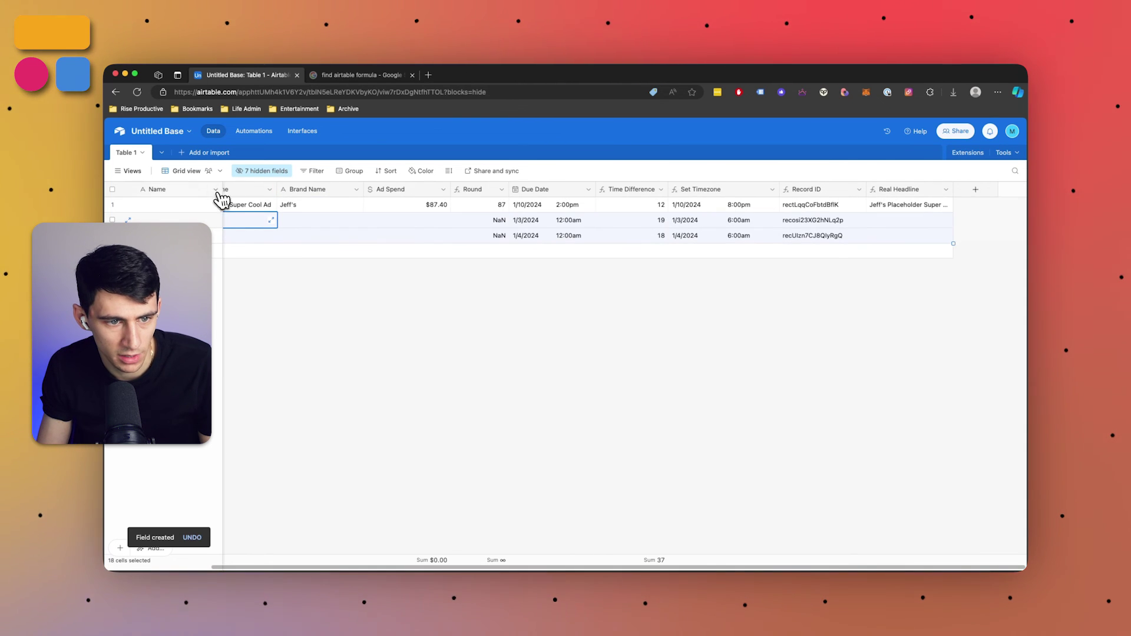
pyautogui.moveTo(478, 189); pyautogui.dragTo(361, 194)
pyautogui.moveTo(450, 189); pyautogui.dragTo(505, 189)
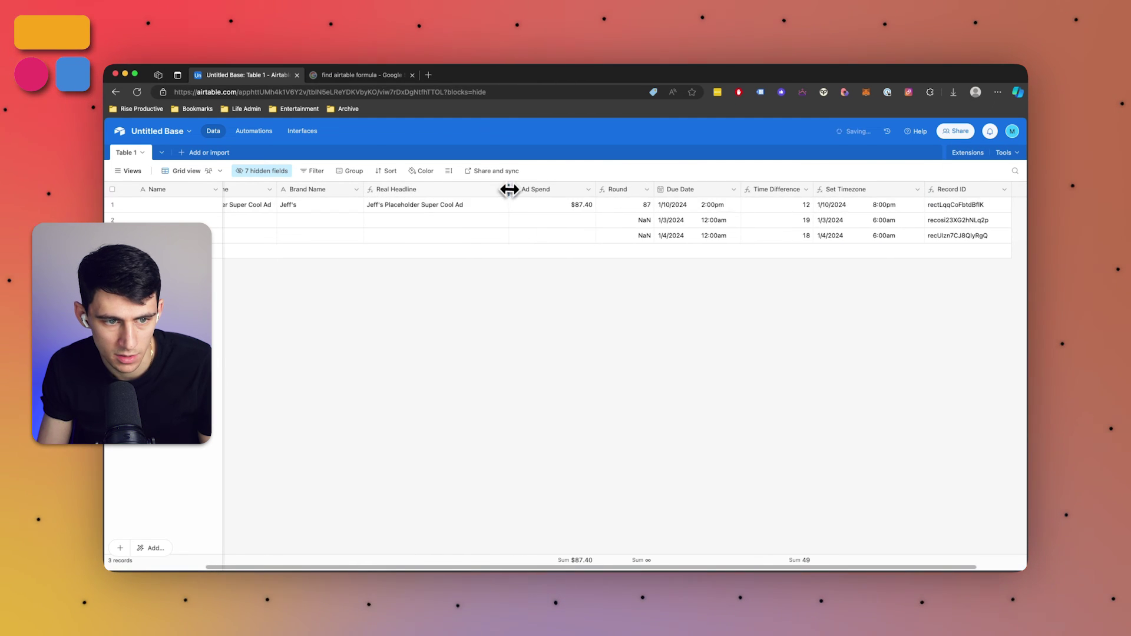
pyautogui.click(263, 206)
pyautogui.moveTo(271, 207); pyautogui.dragTo(116, 196)
pyautogui.press('BackSpace')
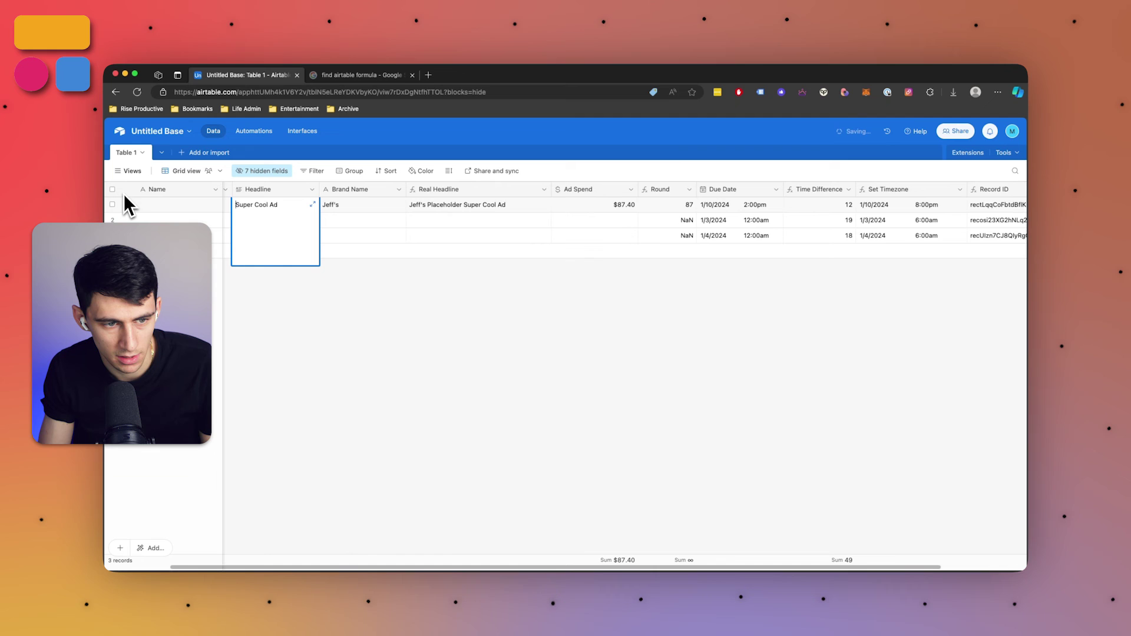
pyautogui.click(468, 342)
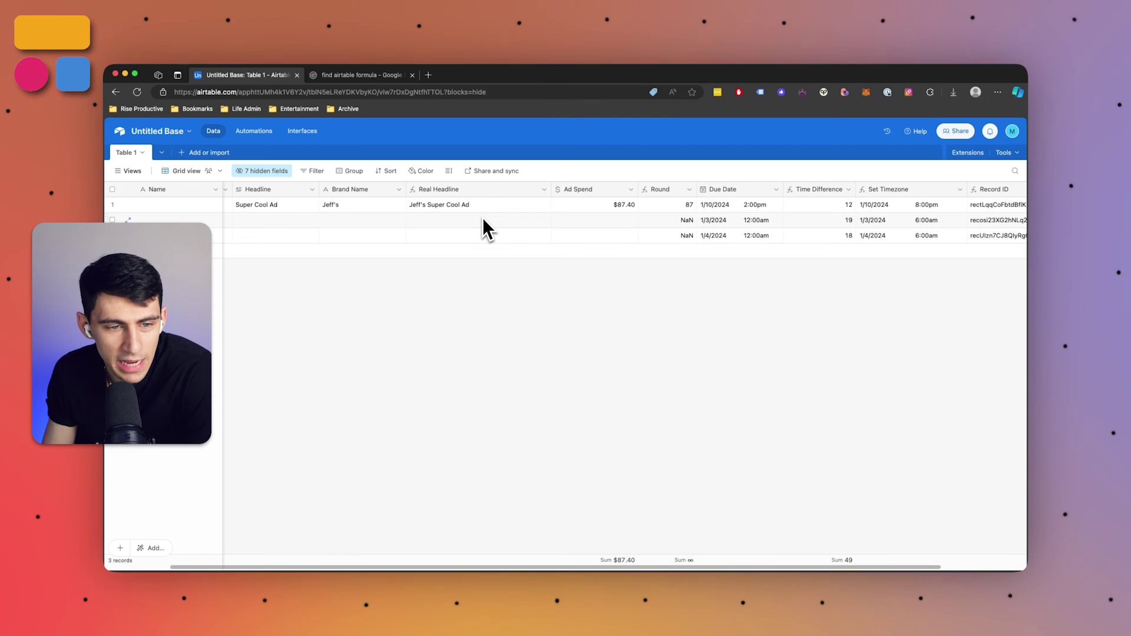
# Replace the first record's brand name and check the recalculated Real Headline
pyautogui.click(355, 209)
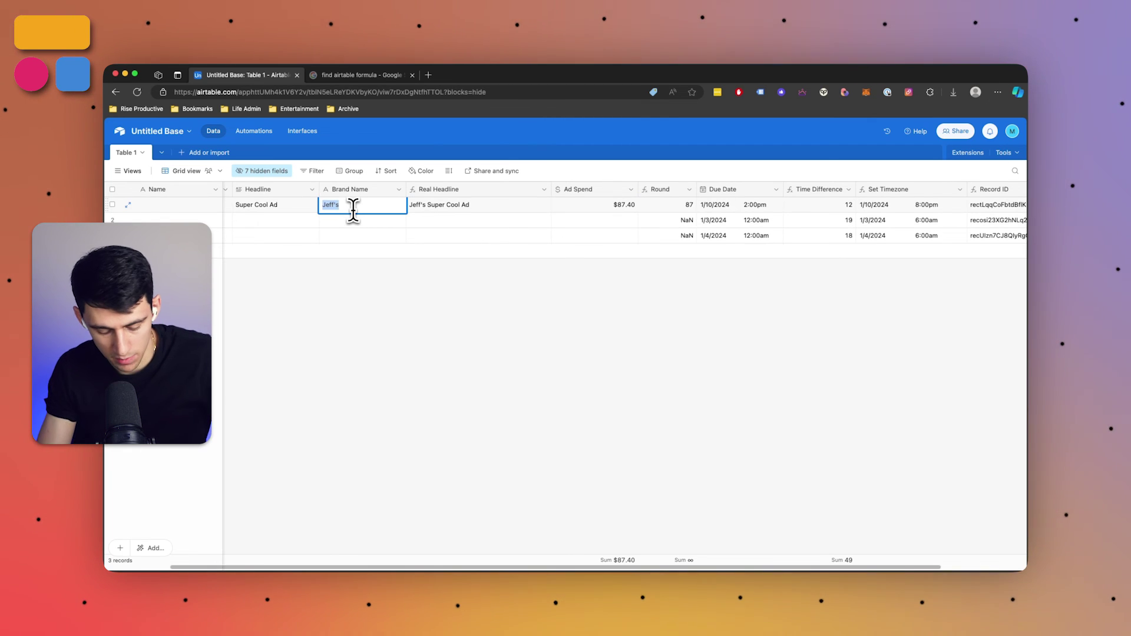
pyautogui.write("Jared's")
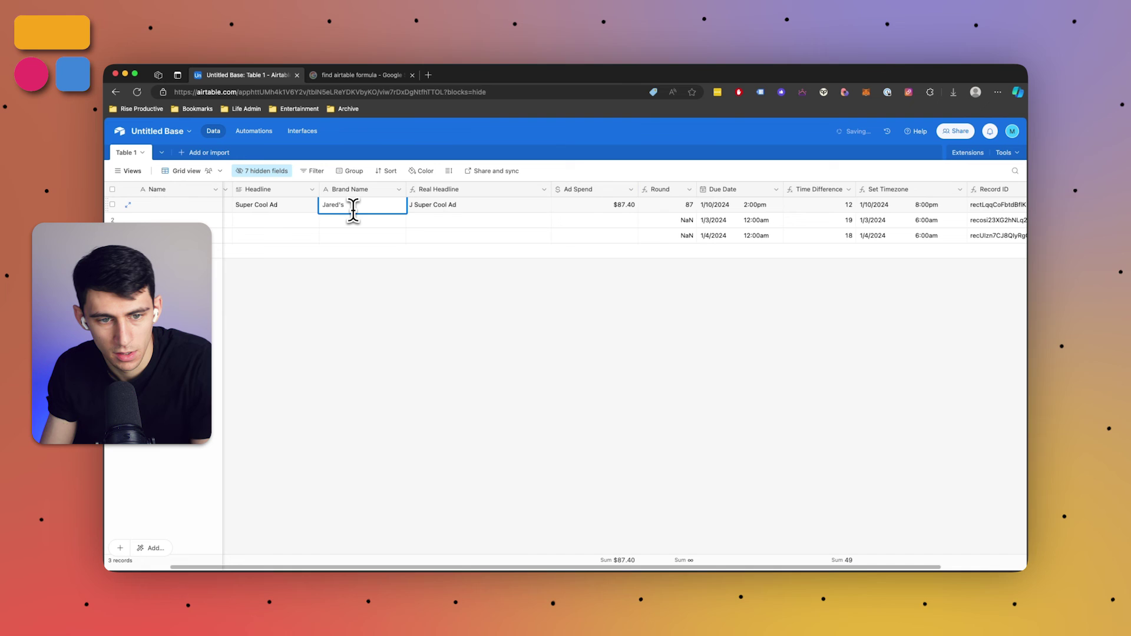
pyautogui.click(377, 393)
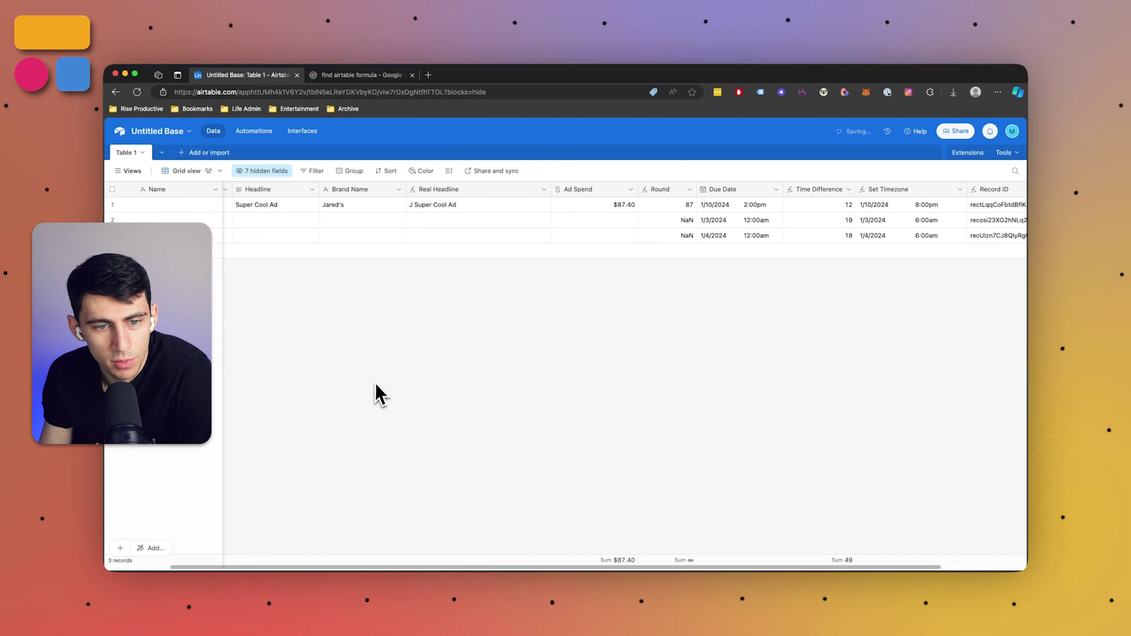
pyautogui.click(498, 211)
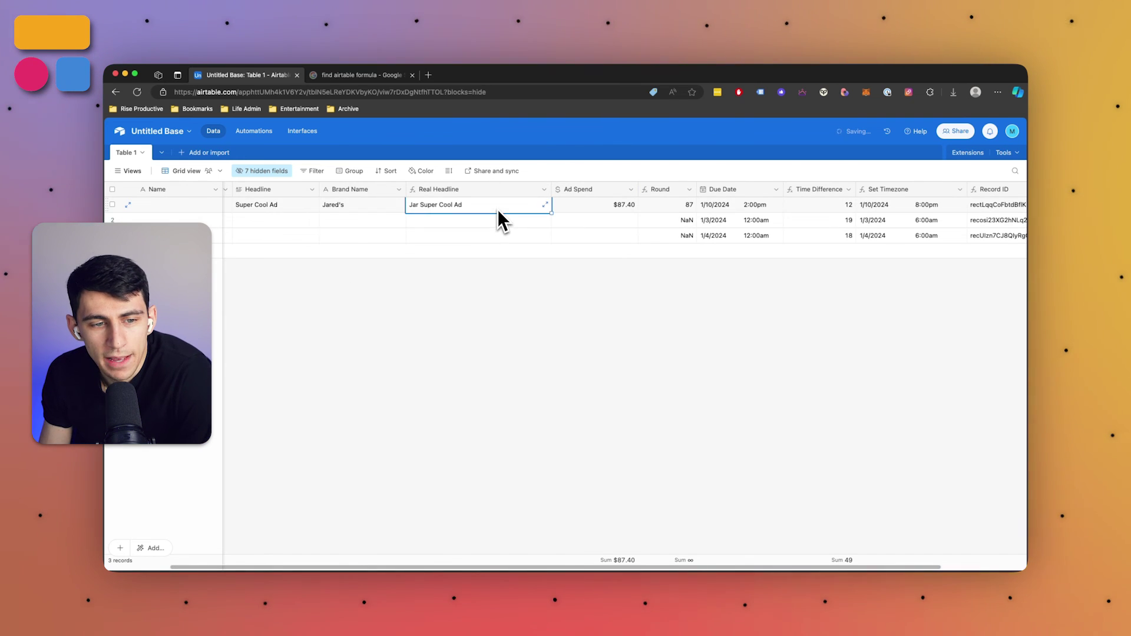
pyautogui.click(469, 303)
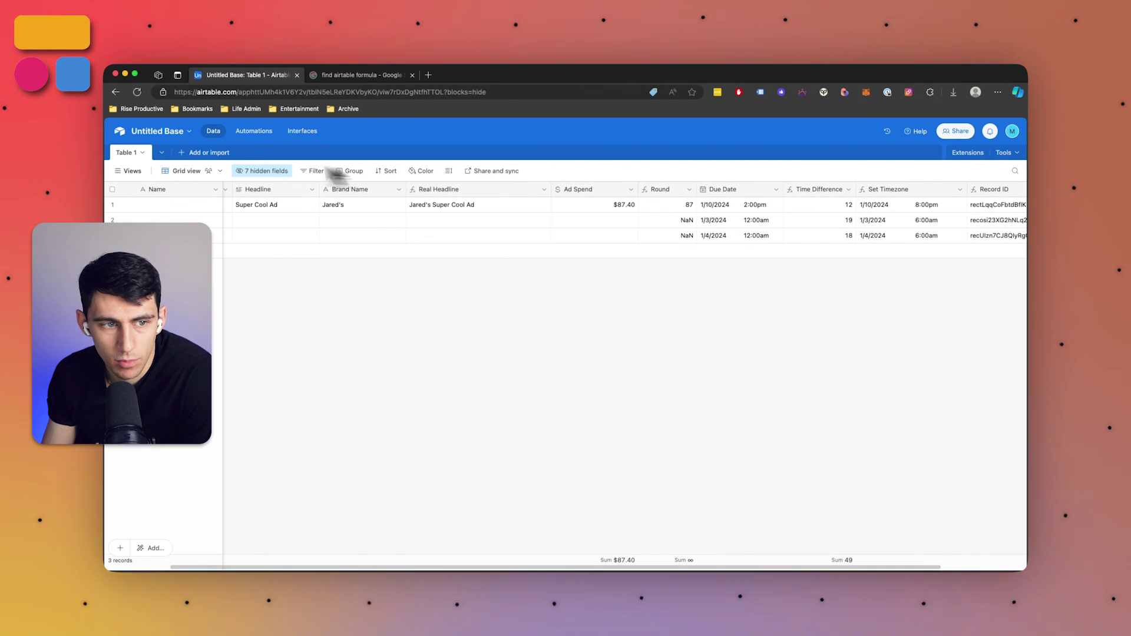
# Start a new Formula field named Headline Length
pyautogui.moveTo(883, 235); pyautogui.dragTo(995, 235)
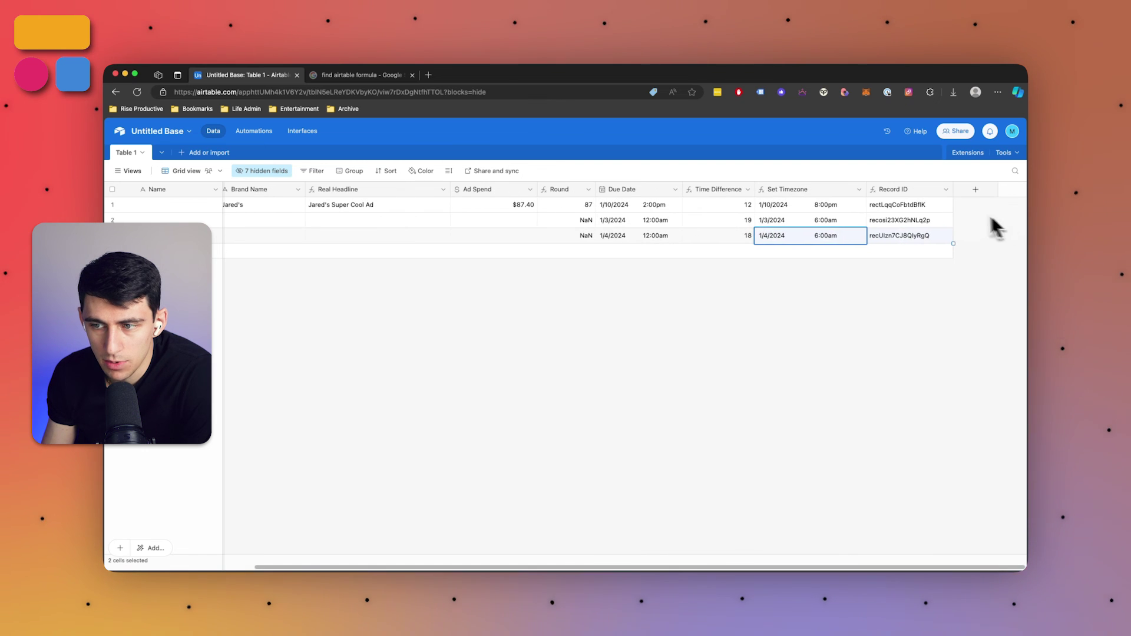
pyautogui.click(976, 189)
pyautogui.write('fo')
pyautogui.press('Return')
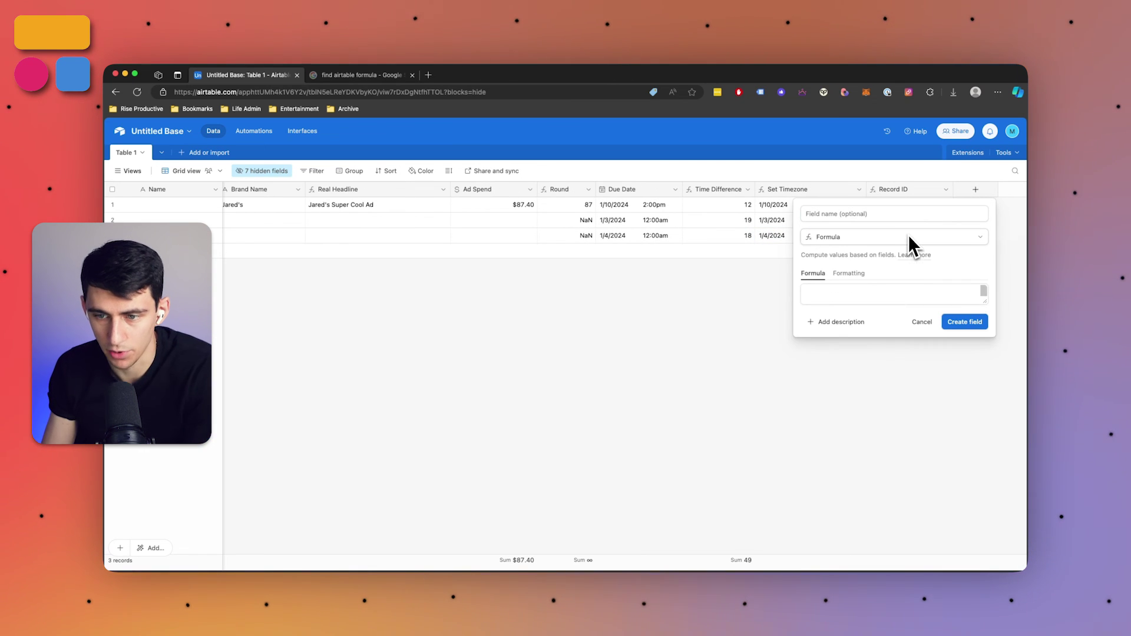
pyautogui.click(855, 214)
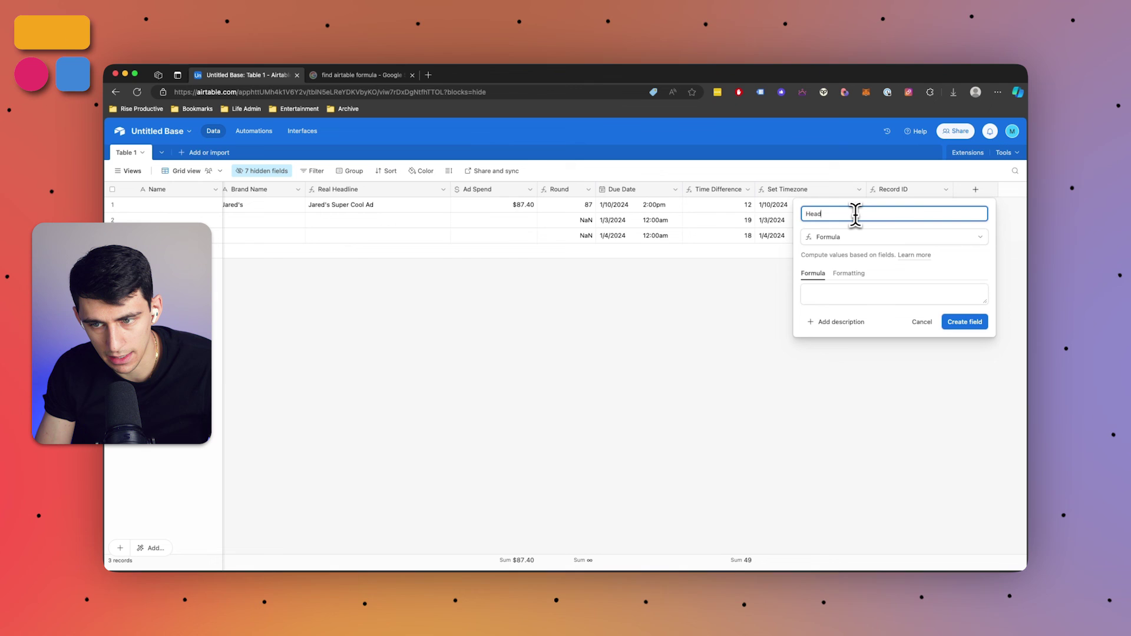
pyautogui.write('Headline Length')
pyautogui.press('Tab')
# Enter IF(LEN({Real Headline}) > 15, "Shorten Me", "Good to Post") and highlight its parts
pyautogui.write('I')
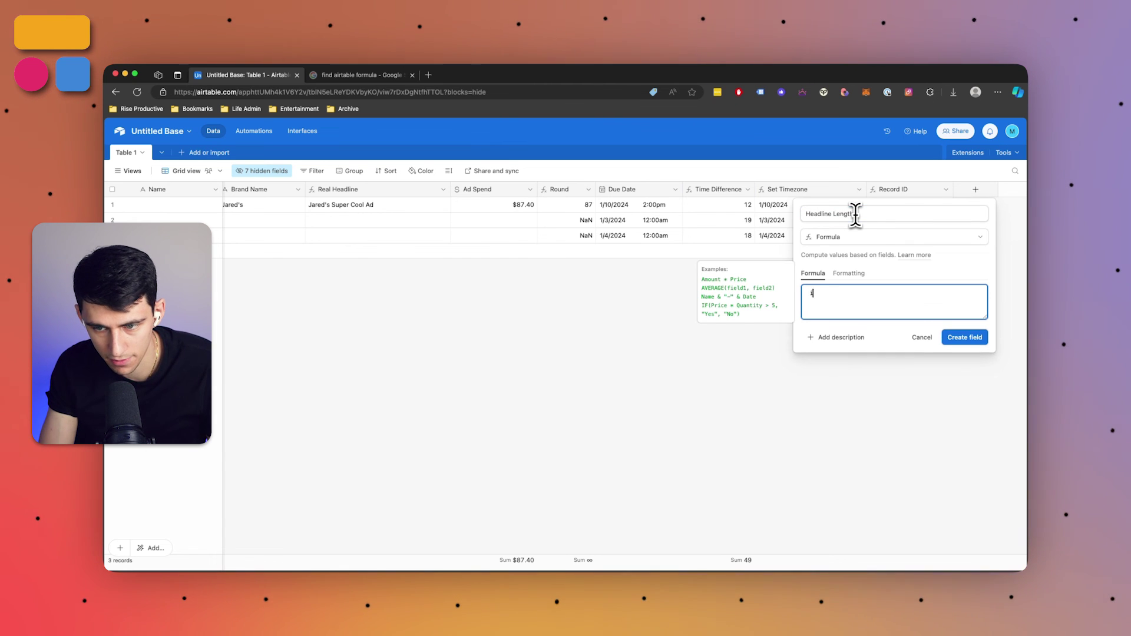
pyautogui.write('F(len')
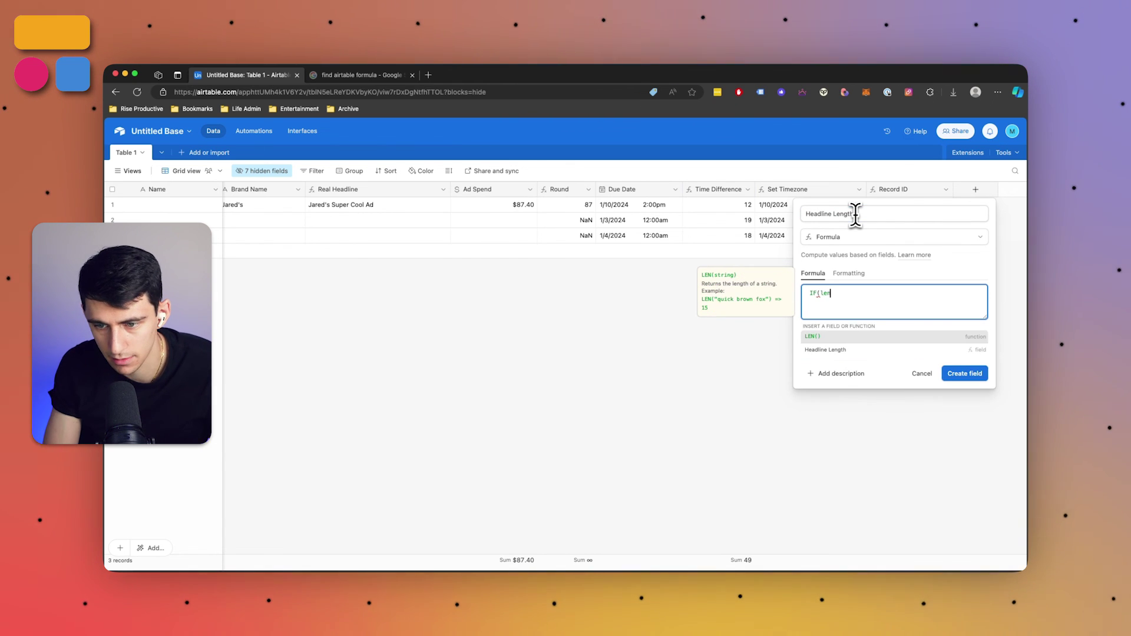
pyautogui.press('Tab')
pyautogui.write('real')
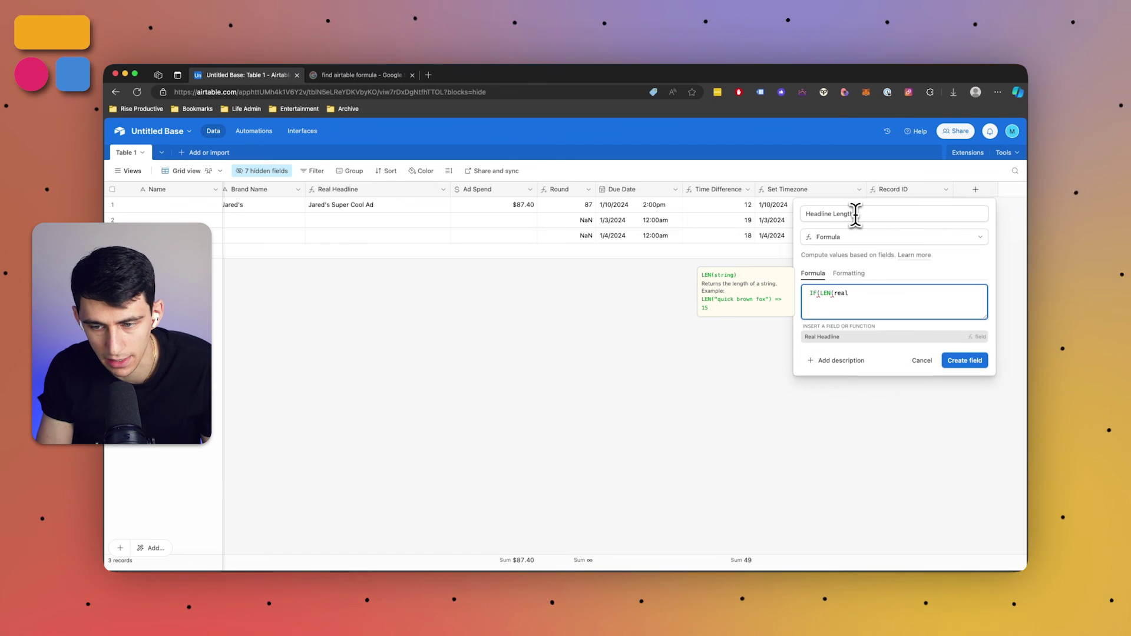
pyautogui.press('Tab')
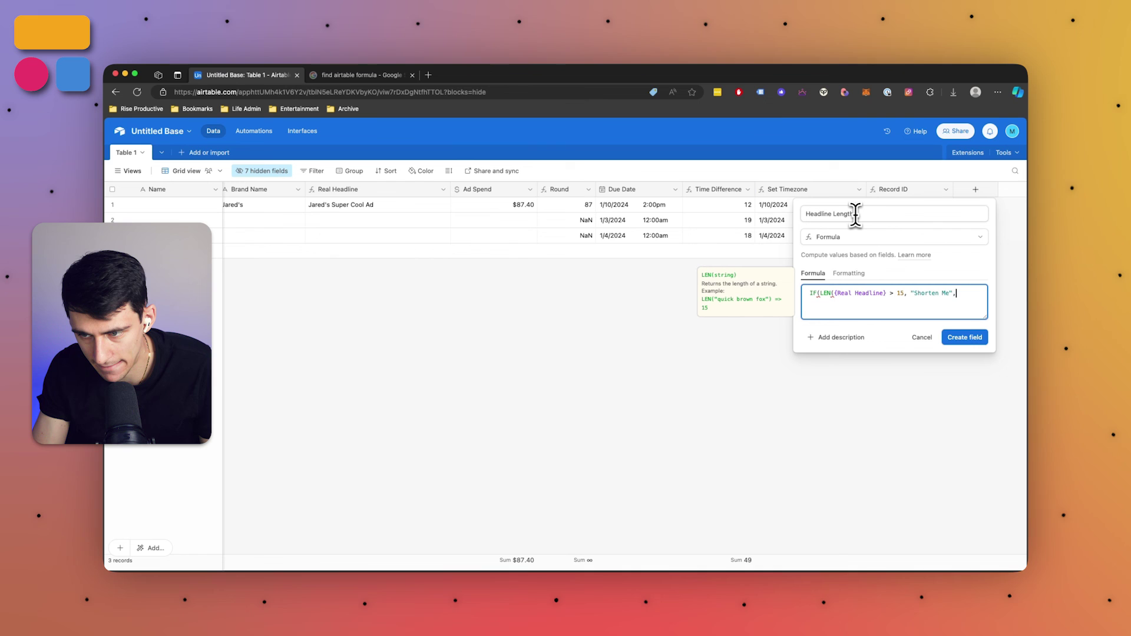
pyautogui.write('od to ')
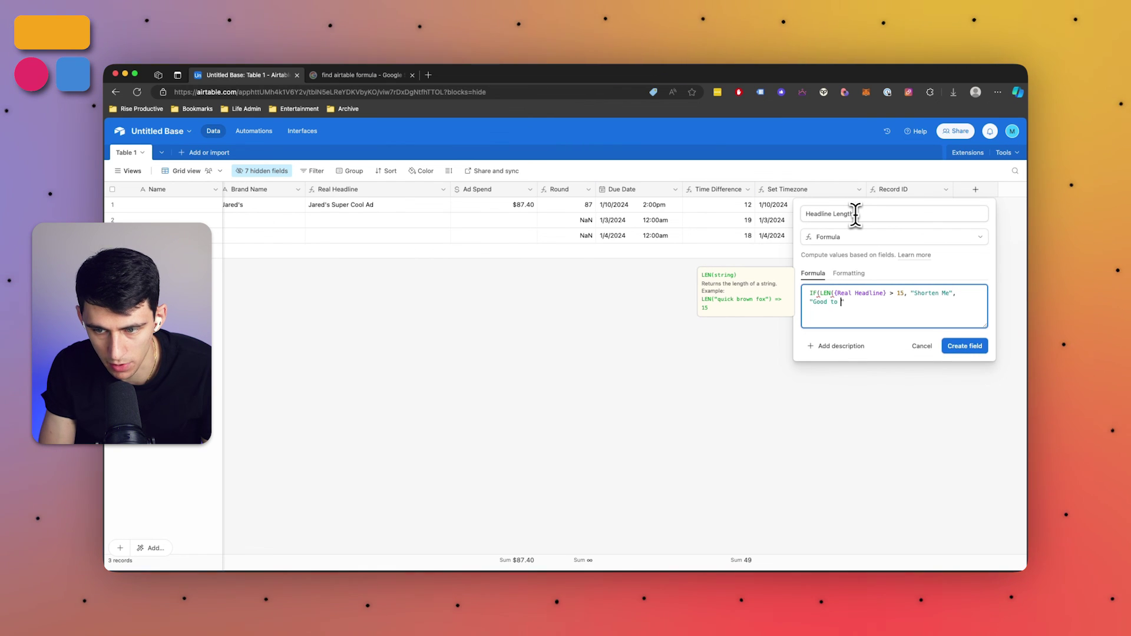
pyautogui.write('Post")')
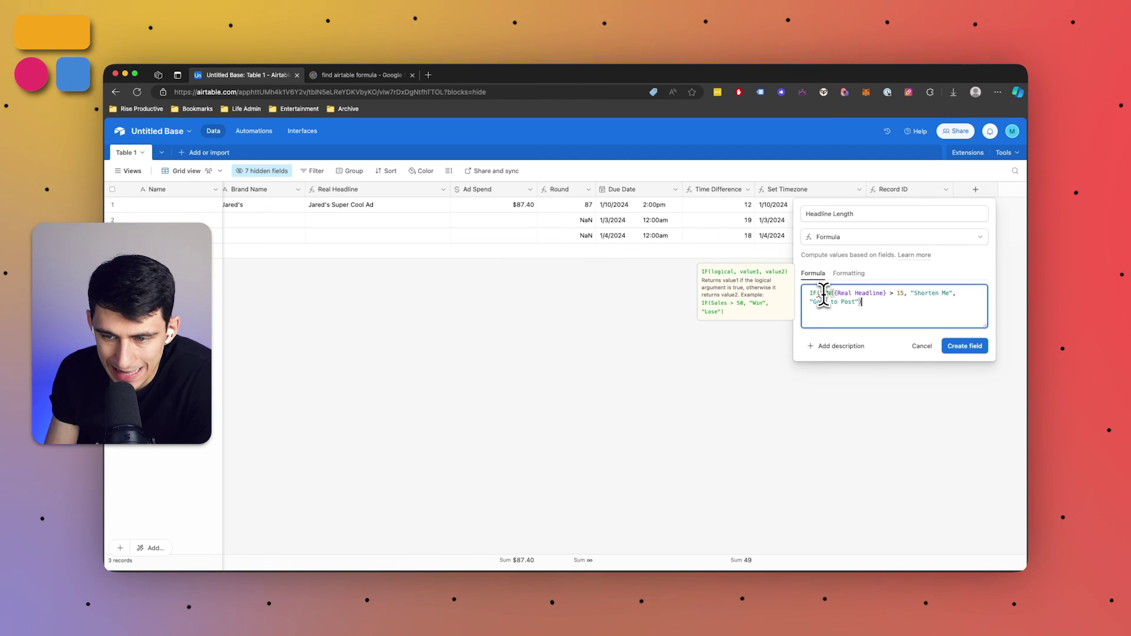
pyautogui.moveTo(820, 293); pyautogui.dragTo(818, 293)
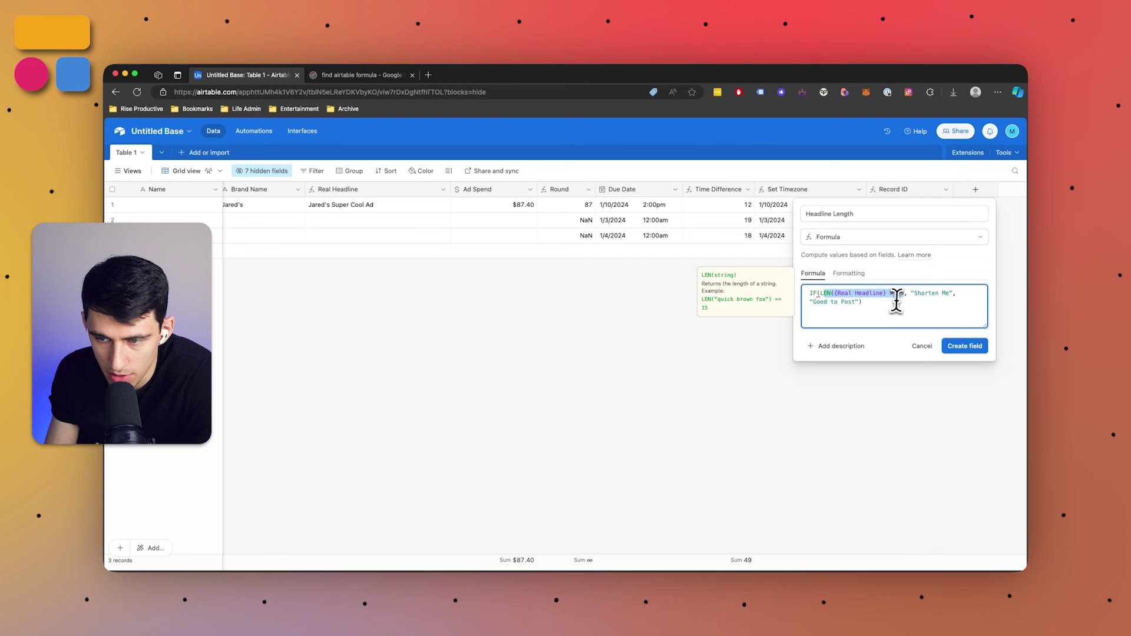
pyautogui.moveTo(912, 293); pyautogui.dragTo(950, 293)
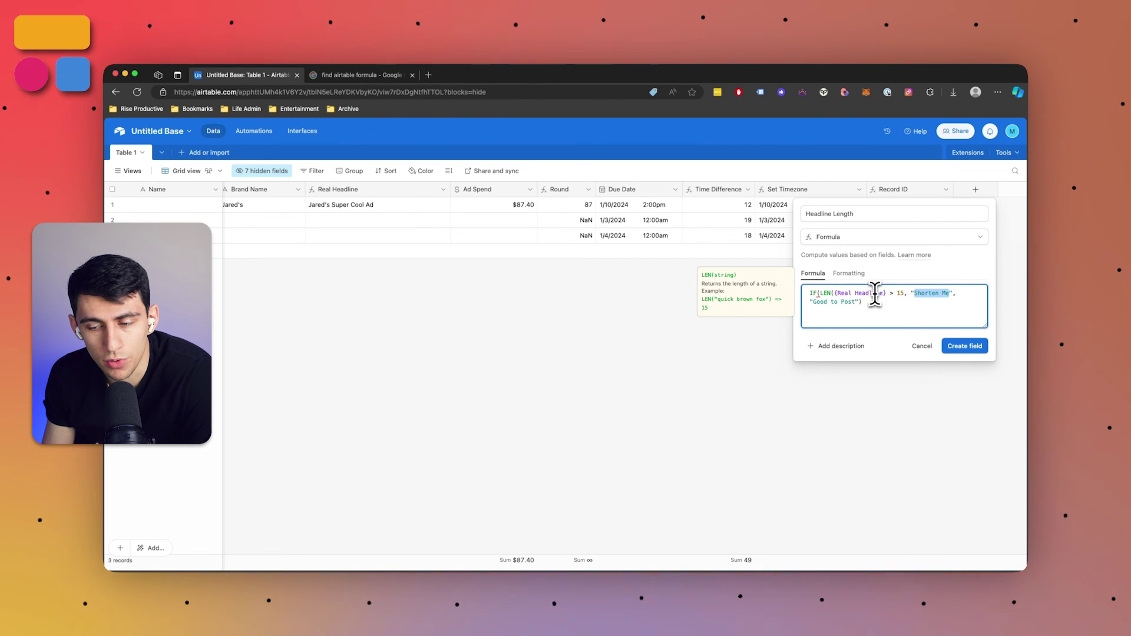
pyautogui.moveTo(856, 301); pyautogui.dragTo(812, 303)
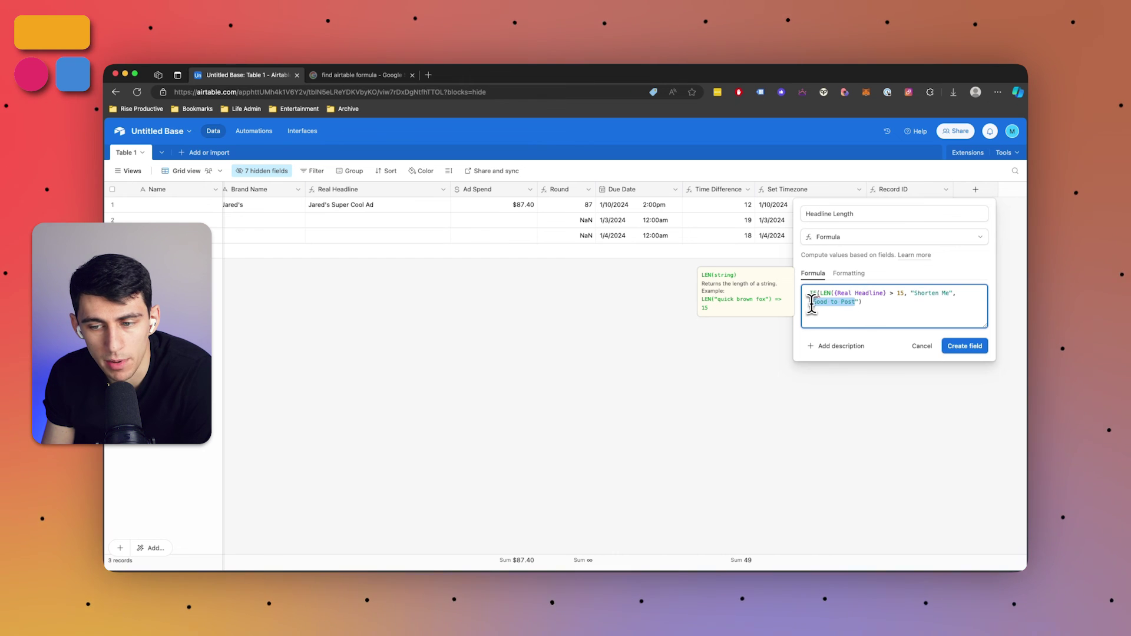
# Correct the field name to Real Headline Length and create the field
pyautogui.click(945, 347)
pyautogui.click(878, 215)
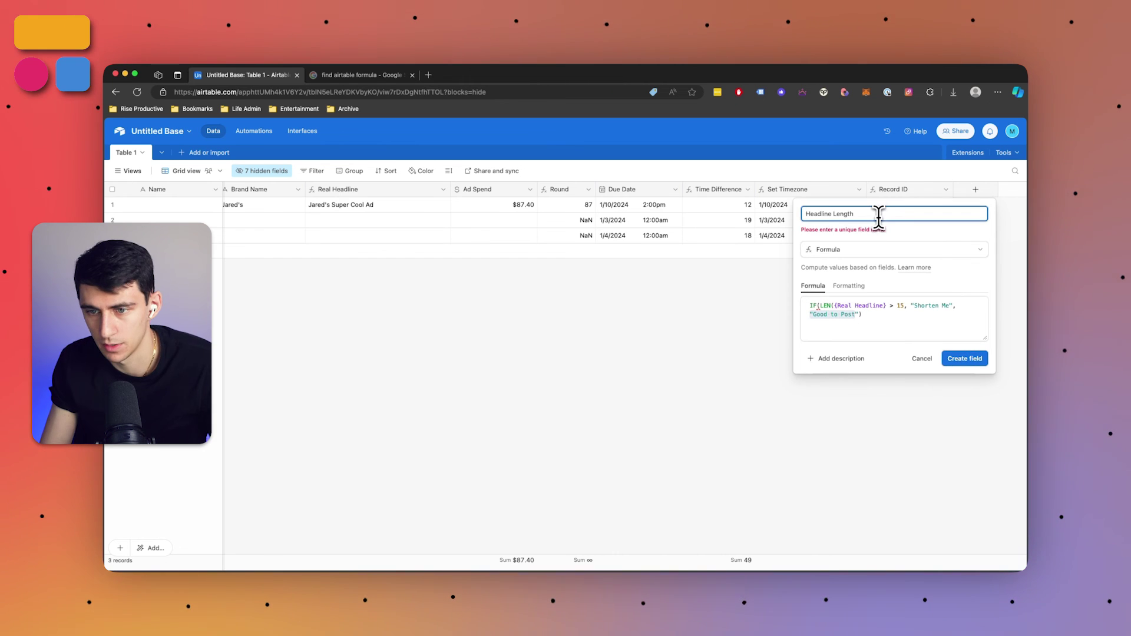
pyautogui.click(805, 213)
pyautogui.write('Re')
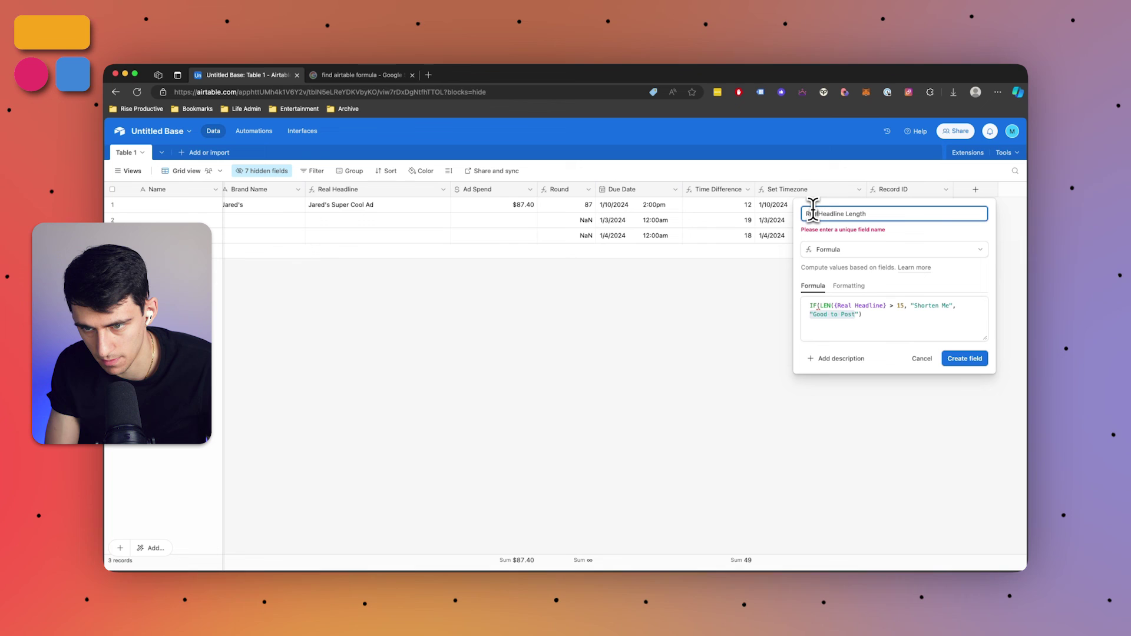
pyautogui.write('al')
pyautogui.click(965, 359)
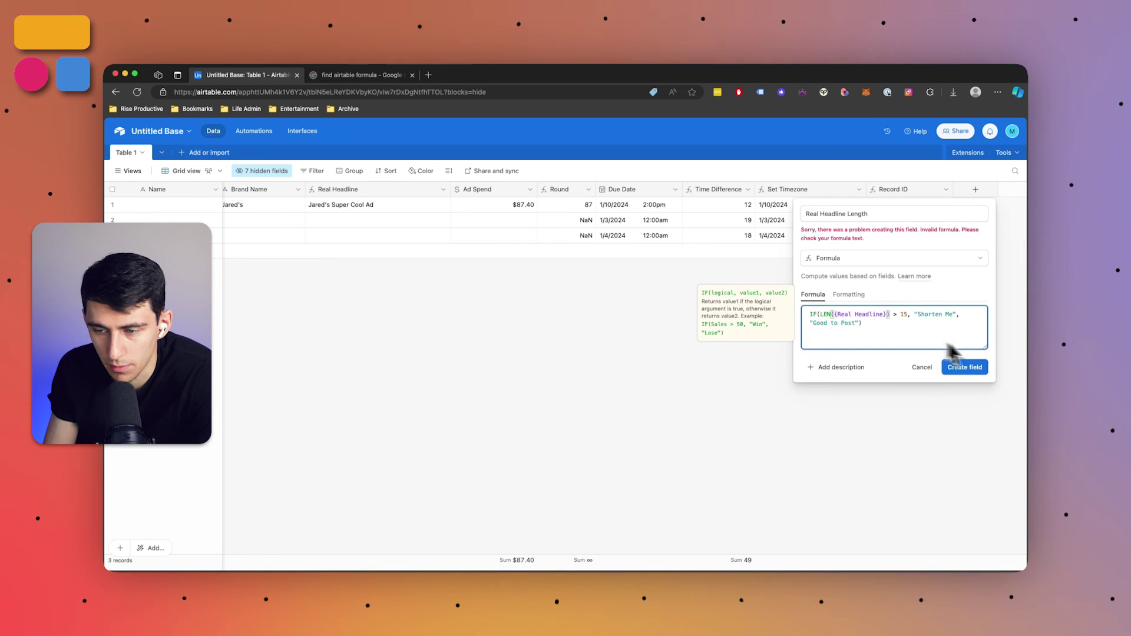
# Move Real Headline Length beside Real Headline and shorten row 1's Headline to Cool Ad
pyautogui.moveTo(904, 189); pyautogui.dragTo(627, 194)
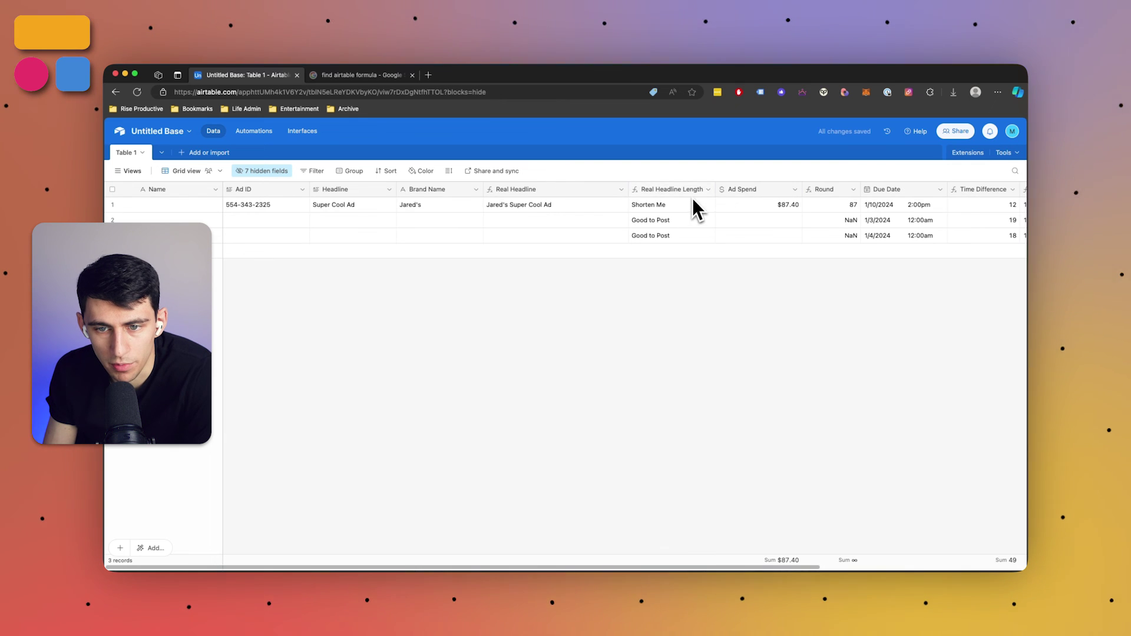
pyautogui.moveTo(717, 189); pyautogui.dragTo(724, 190)
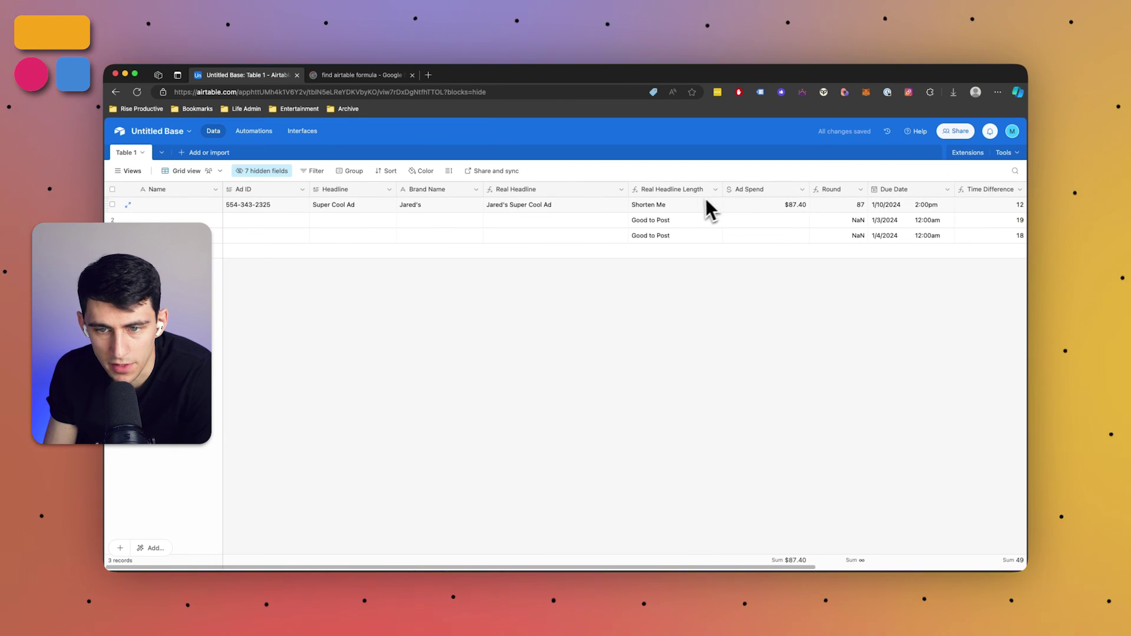
pyautogui.click(528, 205)
pyautogui.doubleClick(324, 208)
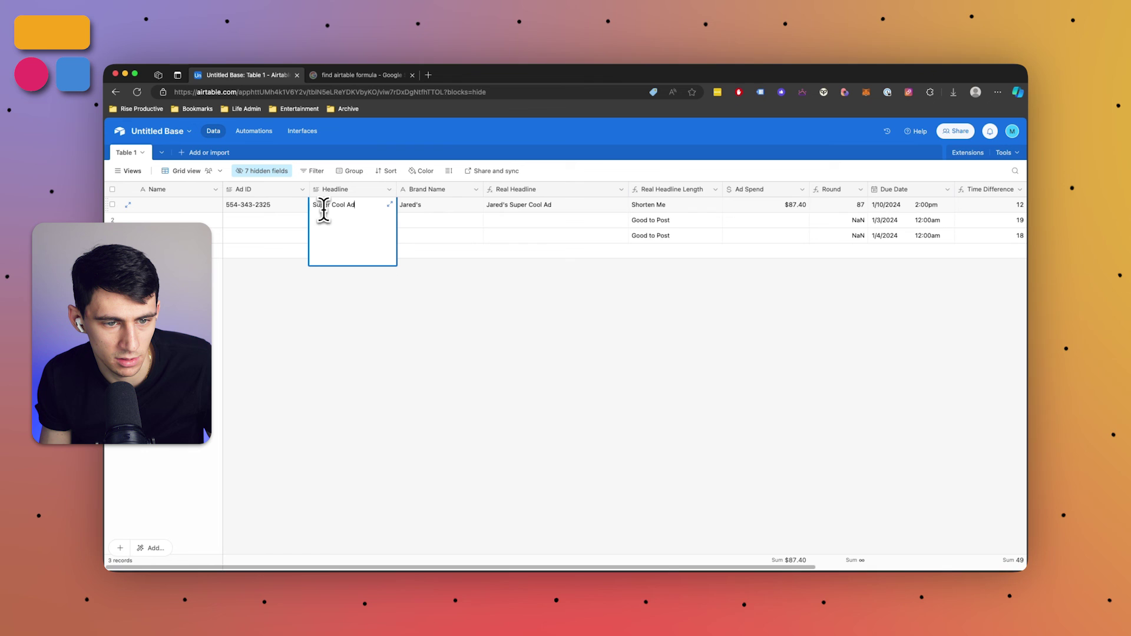
pyautogui.click(331, 206)
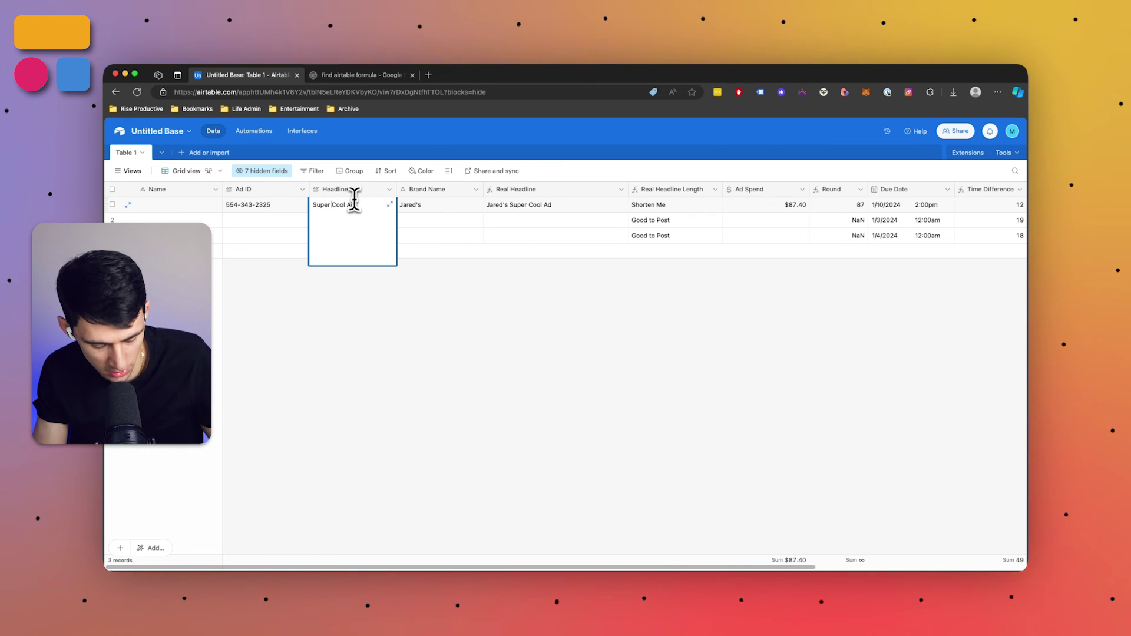
pyautogui.press('BackSpace')
pyautogui.press('BackSpace')
pyautogui.press('BackSpace')
pyautogui.press('BackSpace')
pyautogui.press('BackSpace')
pyautogui.press('BackSpace')
pyautogui.press('Escape')
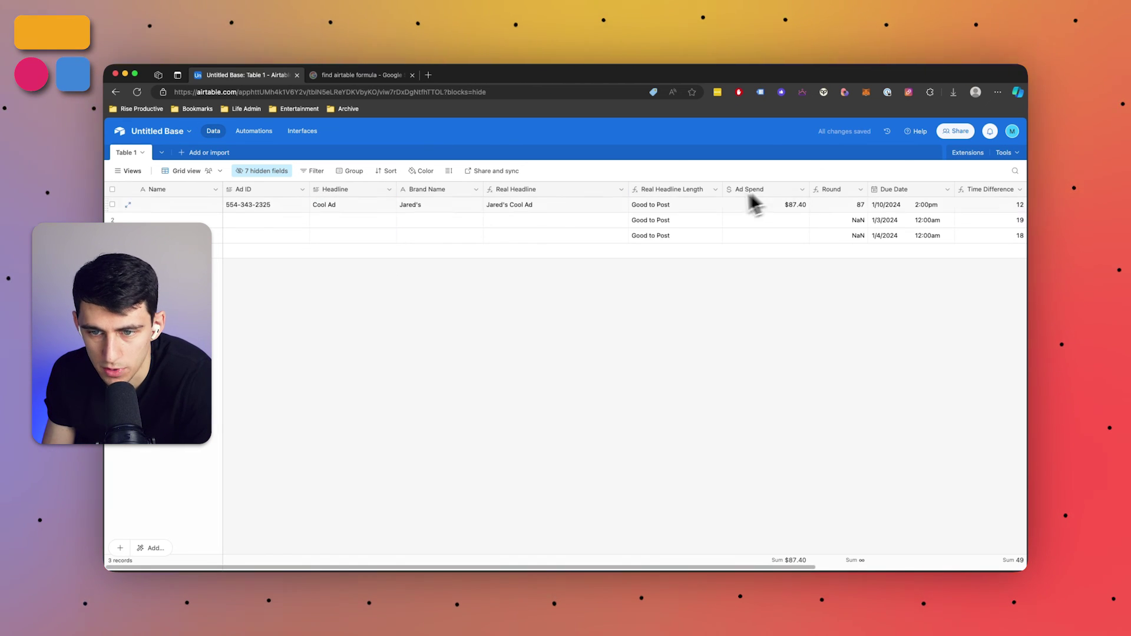
# Edit the Real Headline Length formula to add ❌ after Shorten Me and ✅ after Good to Post
pyautogui.click(715, 190)
pyautogui.click(696, 211)
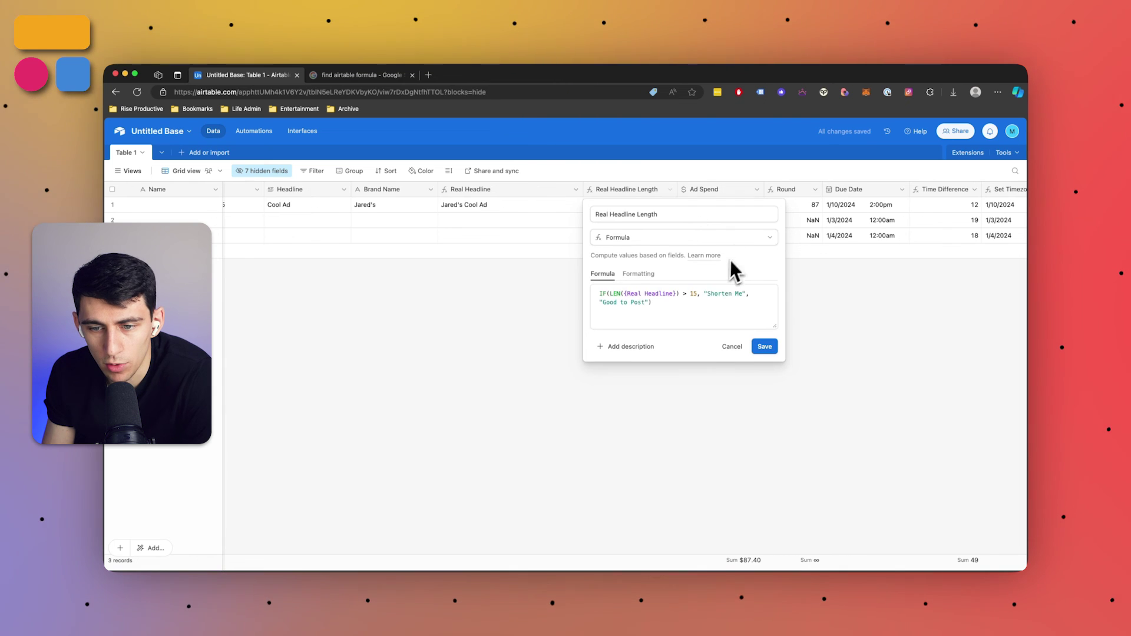
pyautogui.click(730, 294)
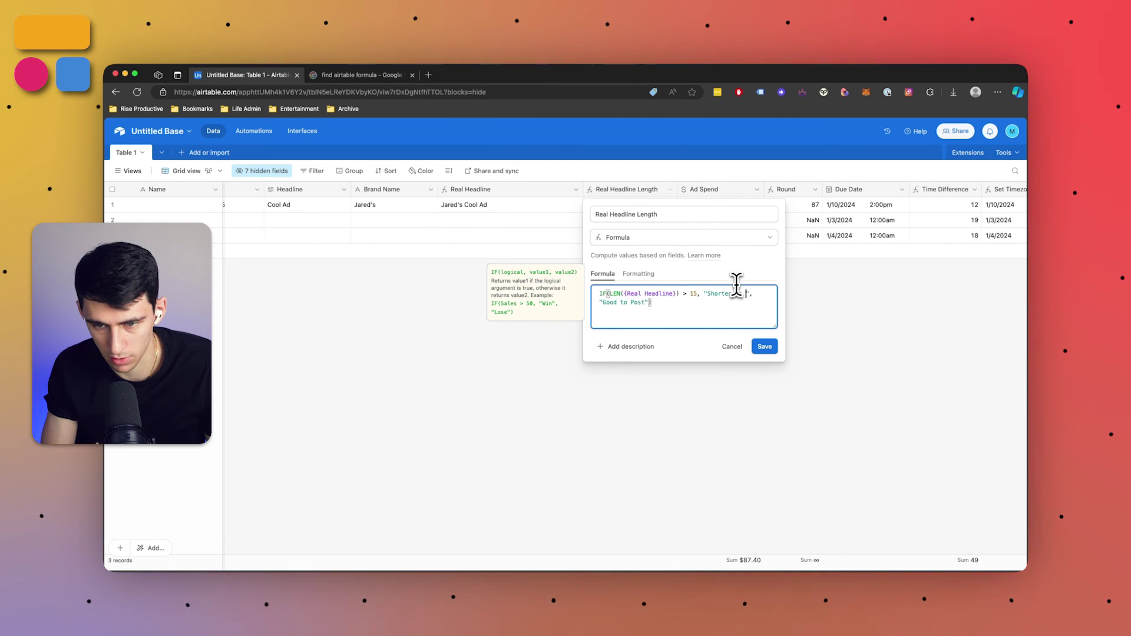
pyautogui.write(':x')
pyautogui.press('Return')
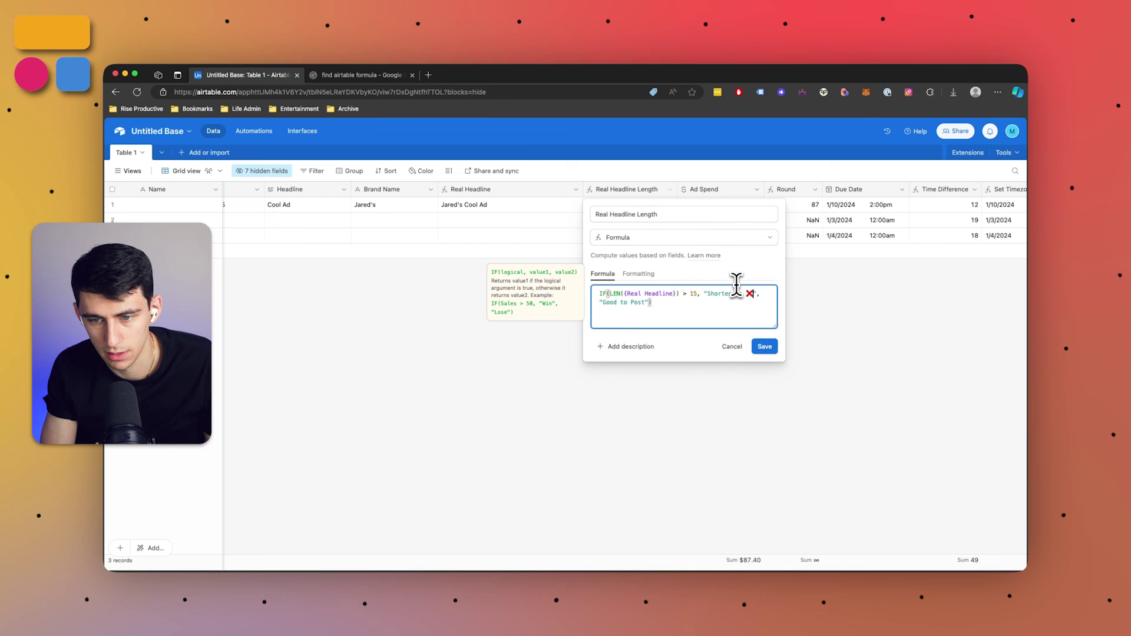
pyautogui.write(':check')
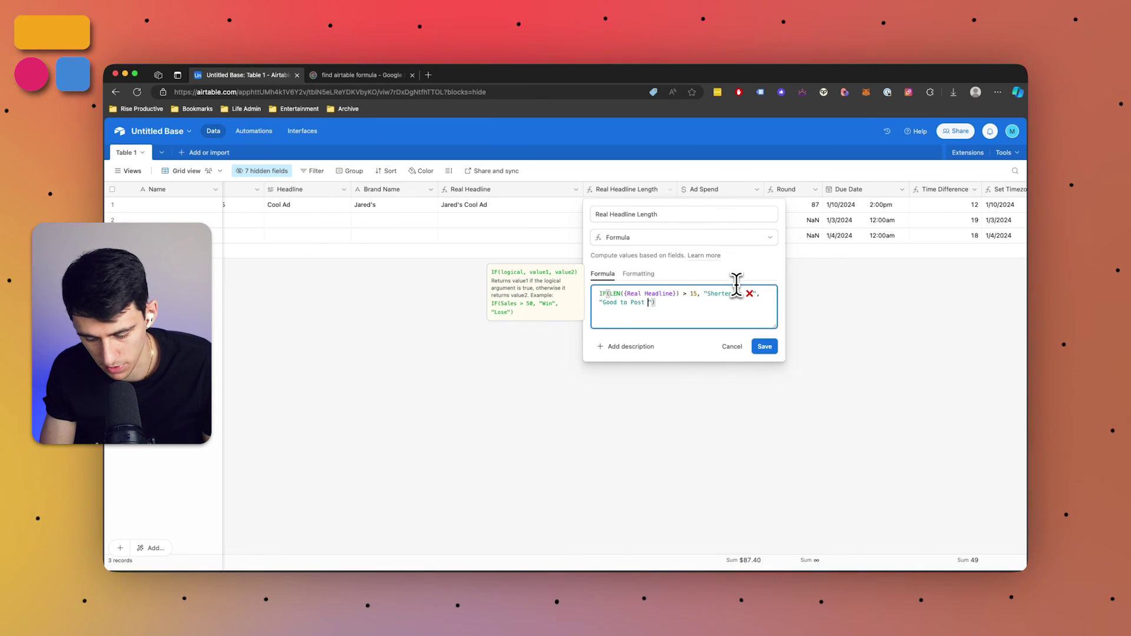
pyautogui.press('Return')
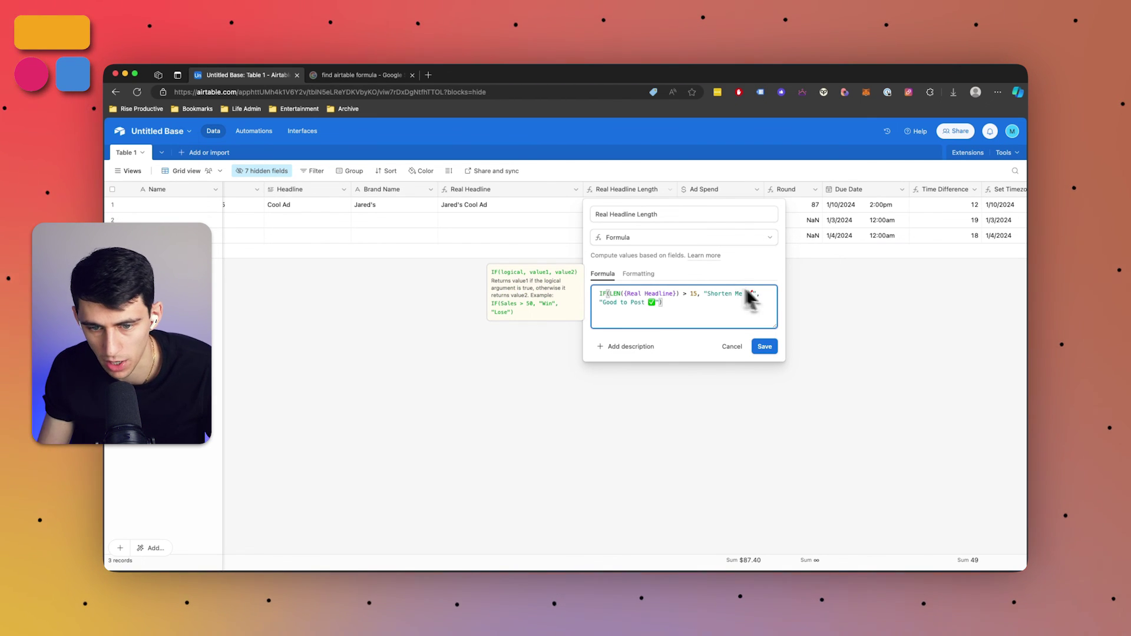
pyautogui.click(765, 346)
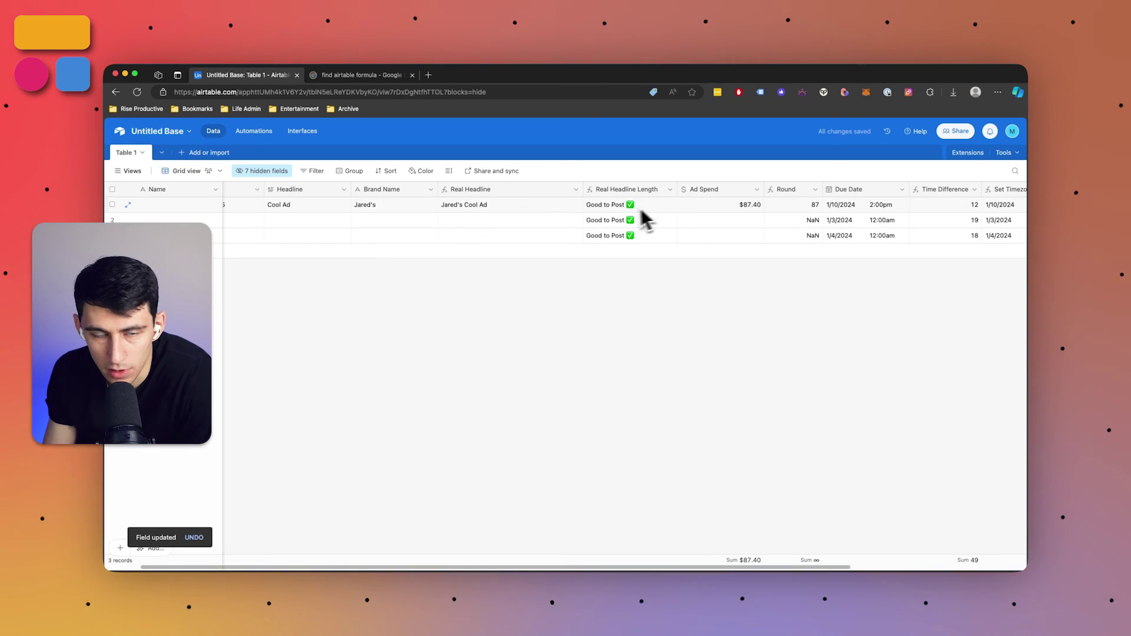